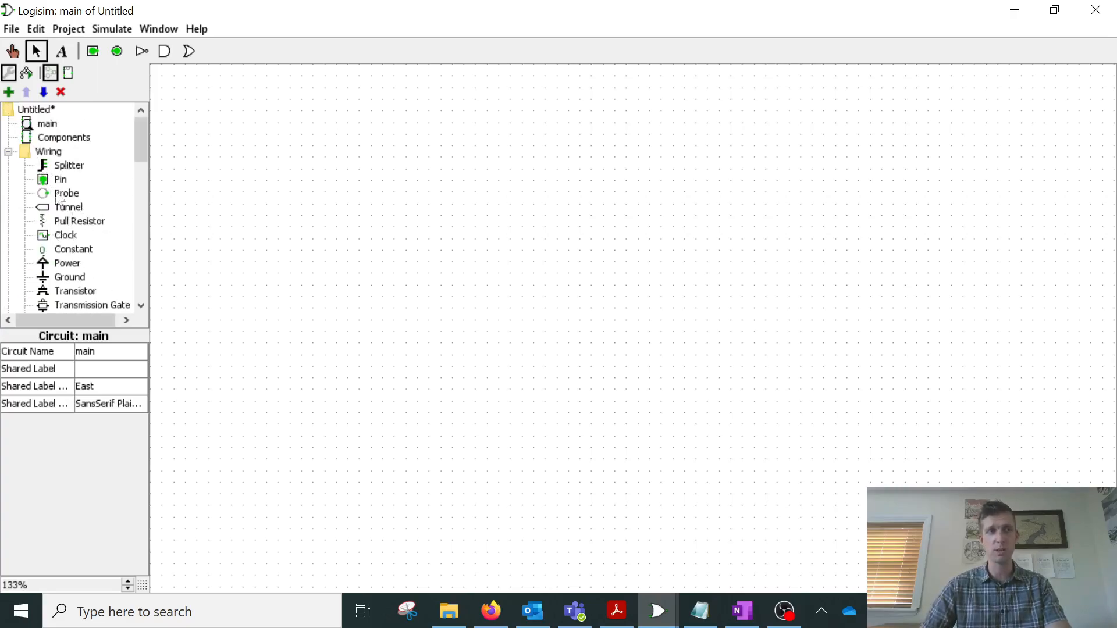
# Step: Place a power, a ground and a bit extender component on the canvas, and reposition the bit extender and the ground
pyautogui.scroll(-3, 65, 265)
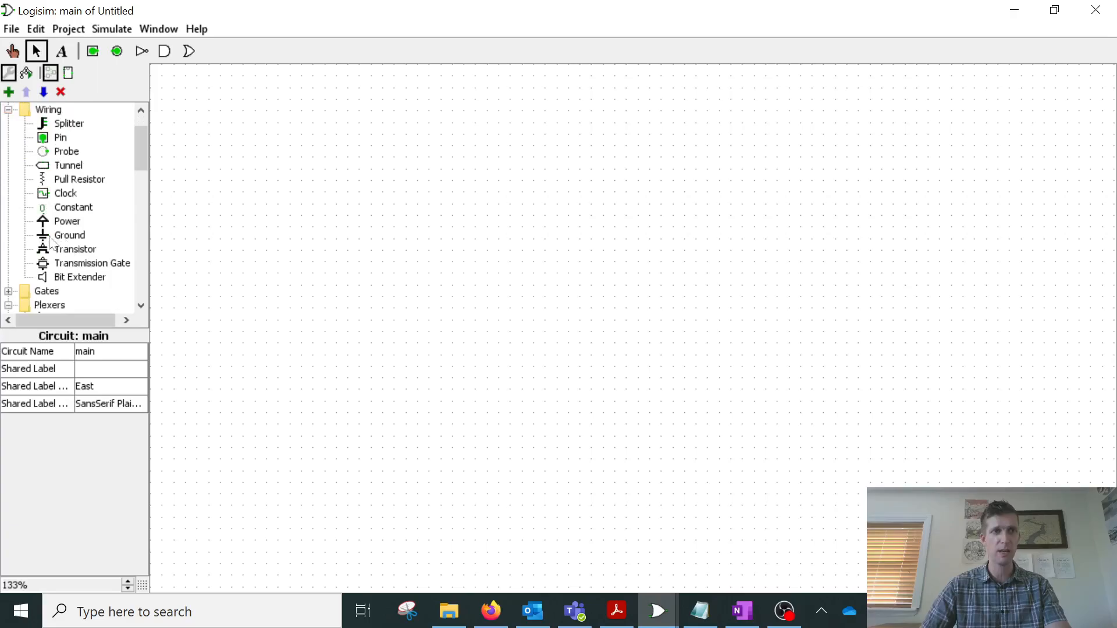
pyautogui.click(58, 222)
pyautogui.click(387, 236)
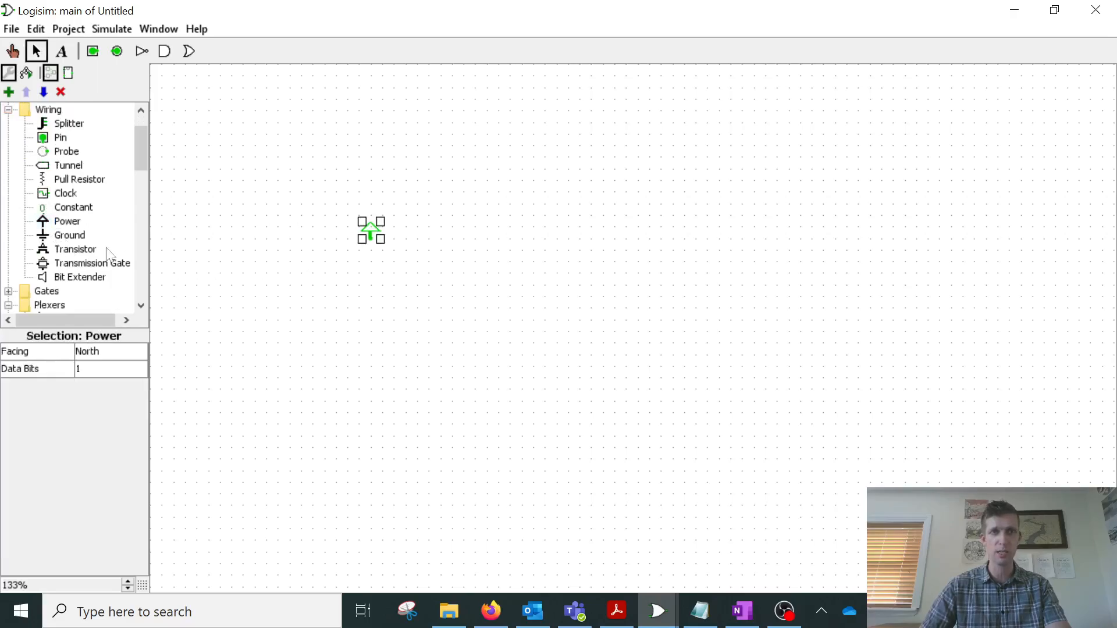
pyautogui.click(70, 235)
pyautogui.click(441, 325)
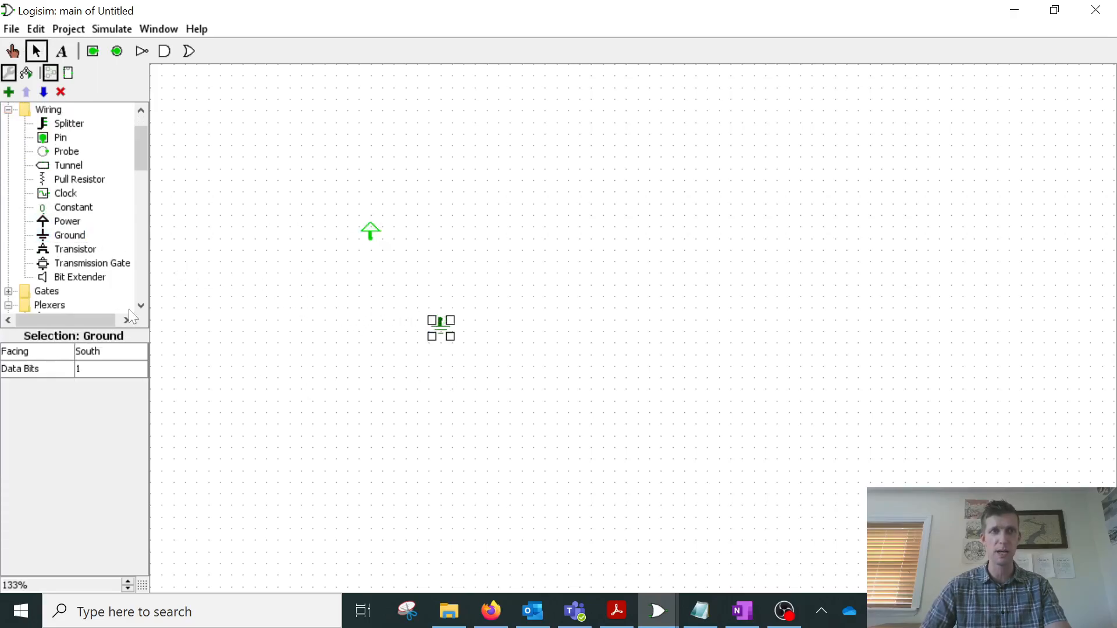
pyautogui.click(80, 277)
pyautogui.click(568, 262)
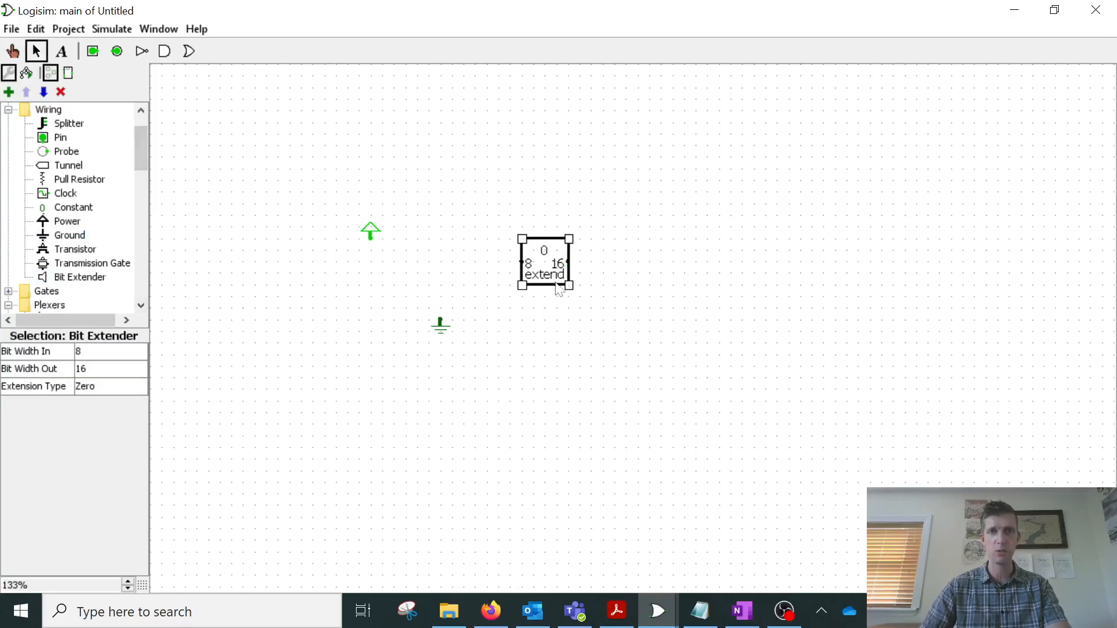
pyautogui.moveTo(555, 257); pyautogui.dragTo(543, 221)
pyautogui.moveTo(439, 325); pyautogui.dragTo(500, 323)
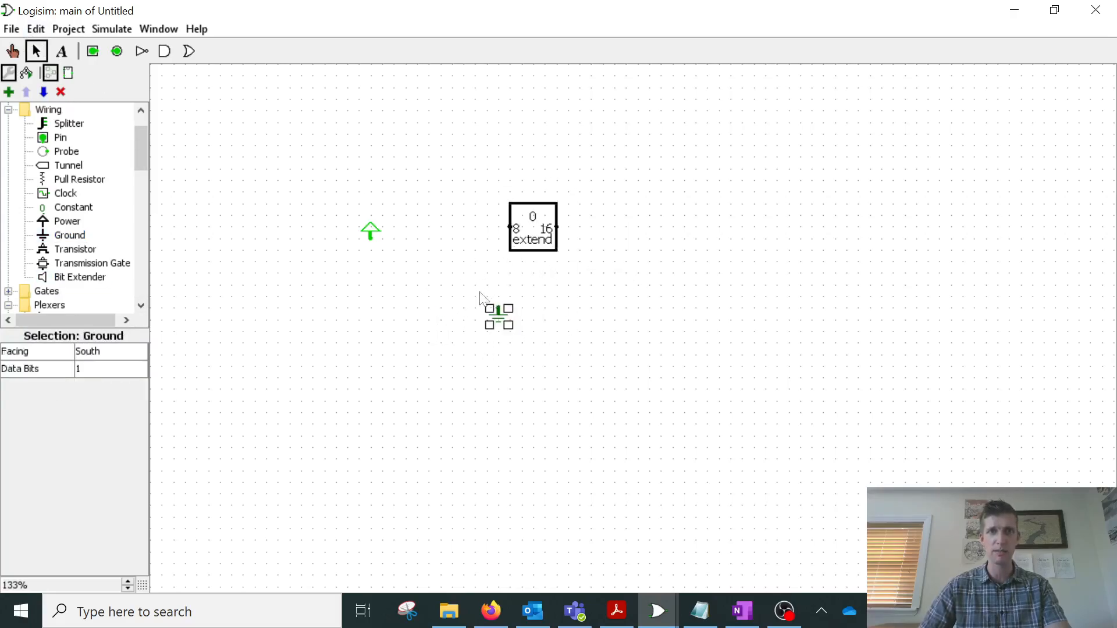
# Step: Delete the power, ground and bit extender components from the canvas
pyautogui.click(442, 241)
pyautogui.moveTo(327, 159); pyautogui.dragTo(740, 419)
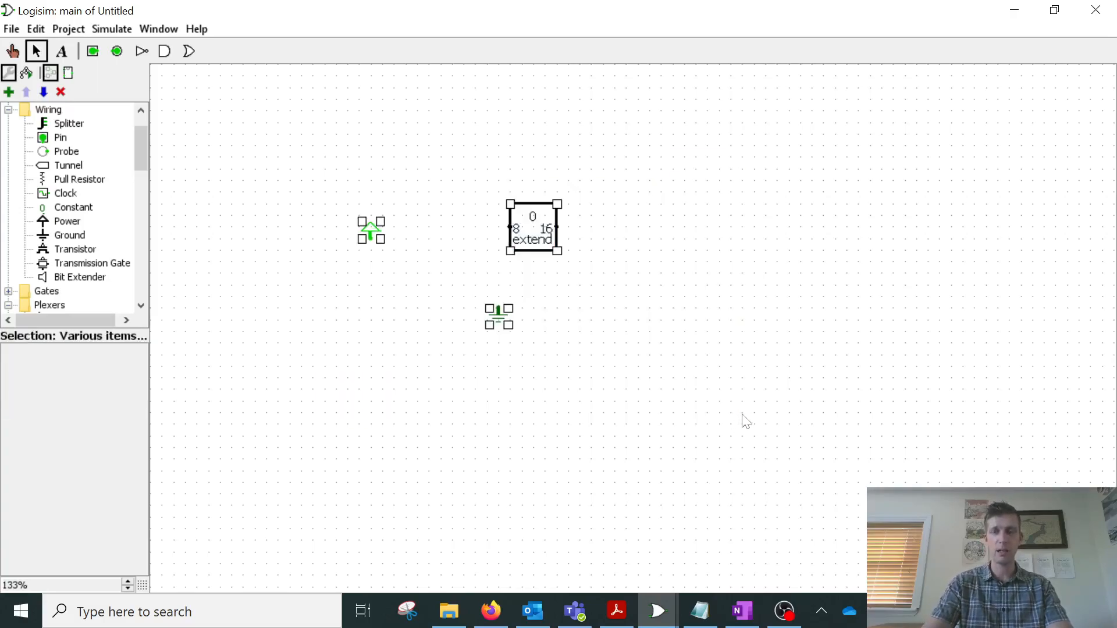
pyautogui.press('Delete')
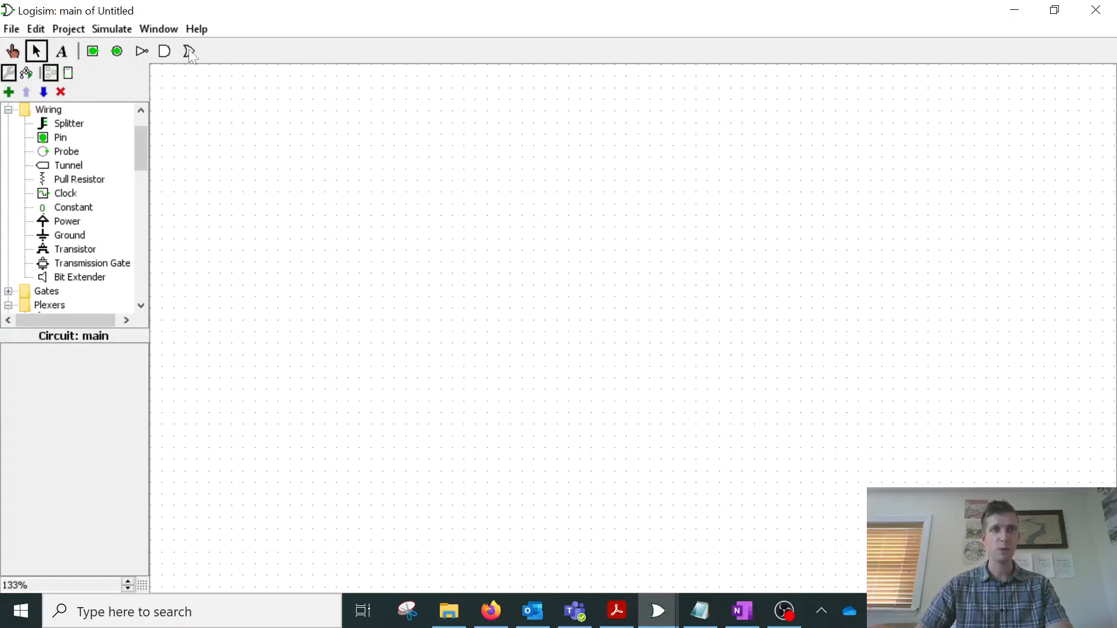
# Step: Place two stacked input pins, an output pin to their right, and a medium OR gate between them
pyautogui.click(93, 53)
pyautogui.click(340, 217)
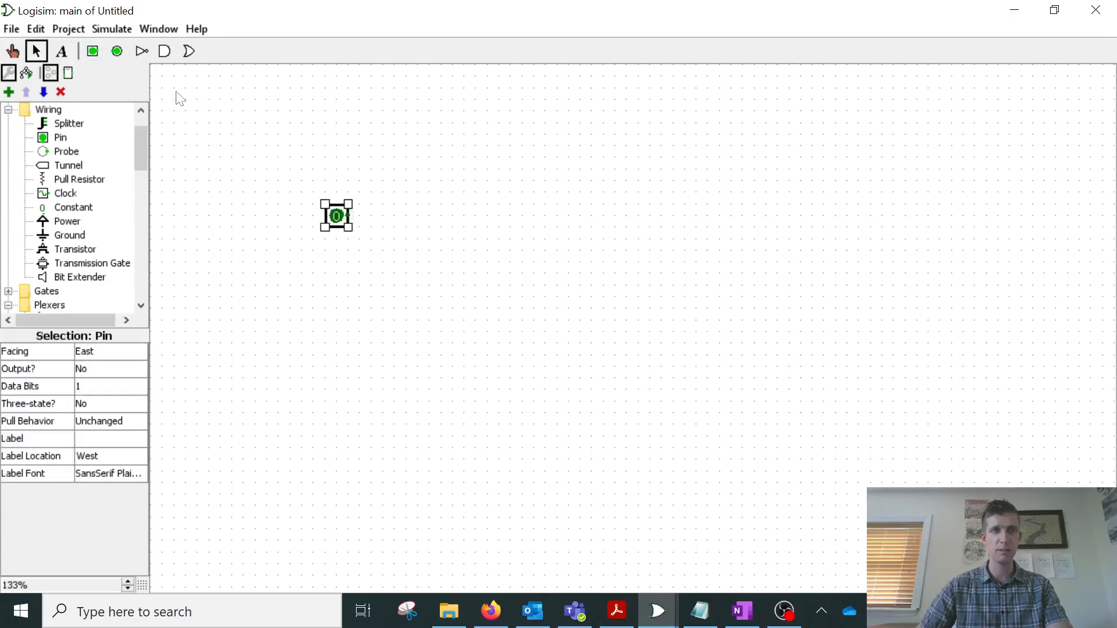
pyautogui.click(93, 52)
pyautogui.click(348, 263)
pyautogui.click(117, 51)
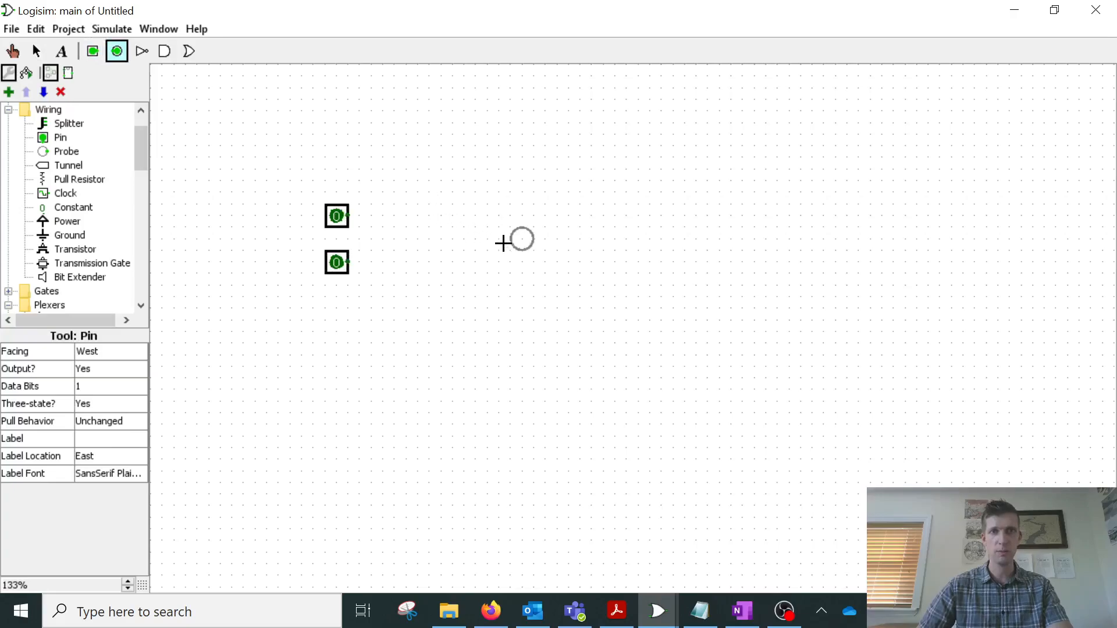
pyautogui.click(507, 240)
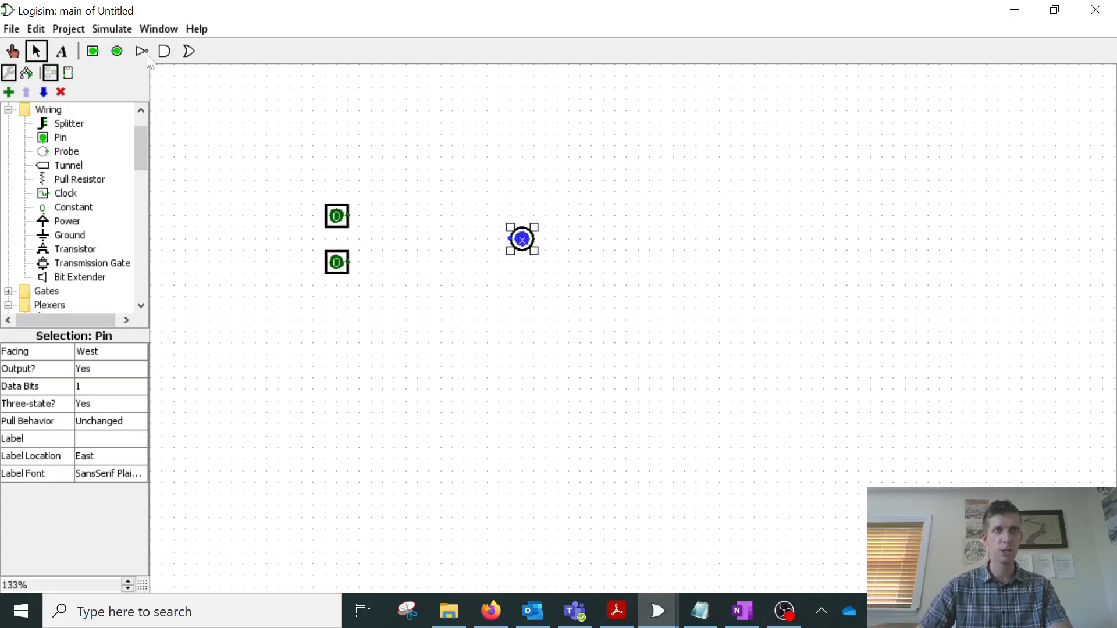
pyautogui.click(189, 51)
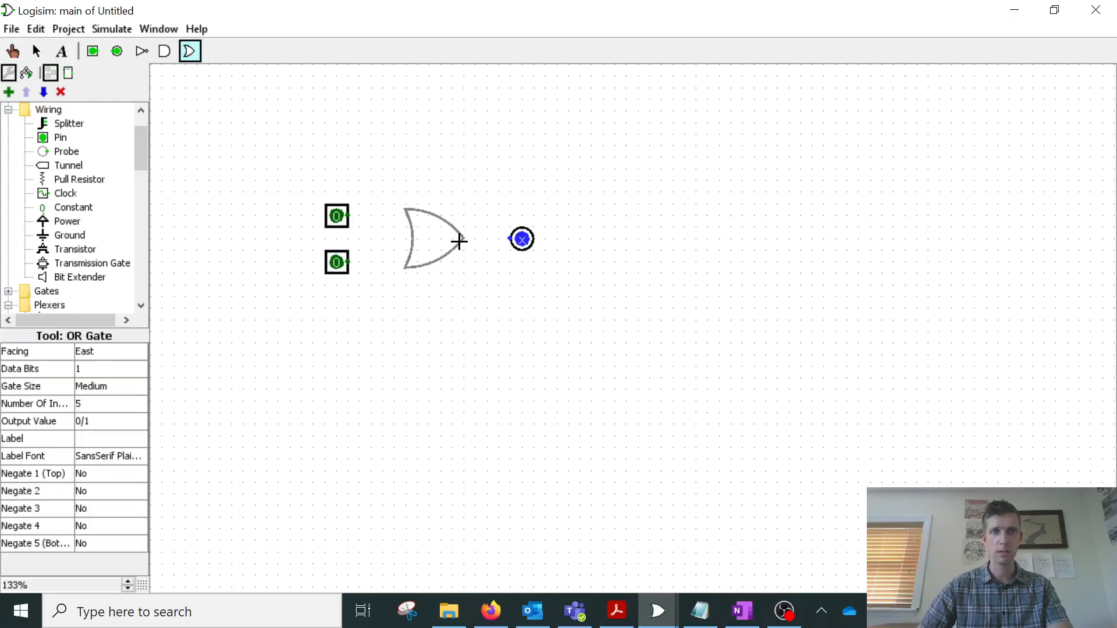
pyautogui.click(464, 239)
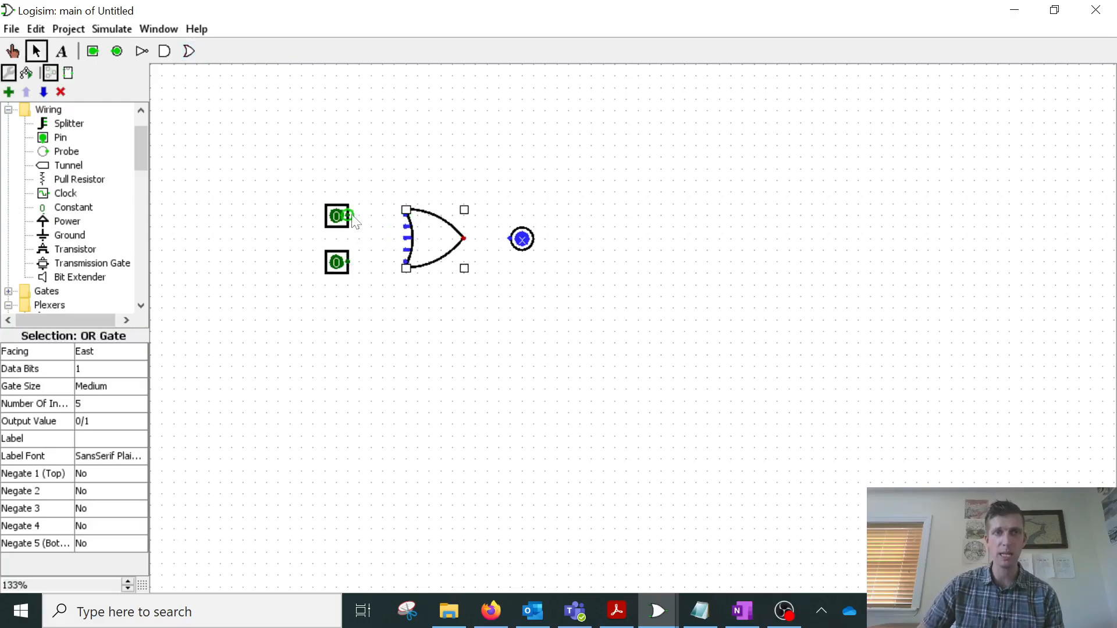
# Step: Wire the input pins to the OR gate's outermost inputs, looping the lower wire downward, and connect the gate's output to the output pin
pyautogui.moveTo(353, 217); pyautogui.dragTo(406, 215)
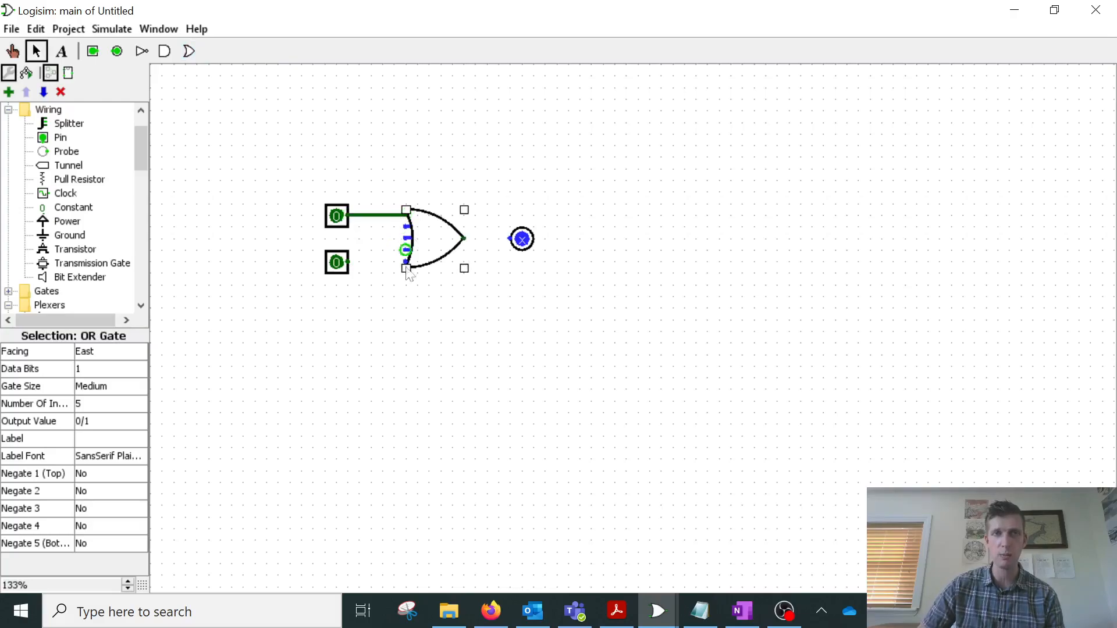
pyautogui.click(350, 267)
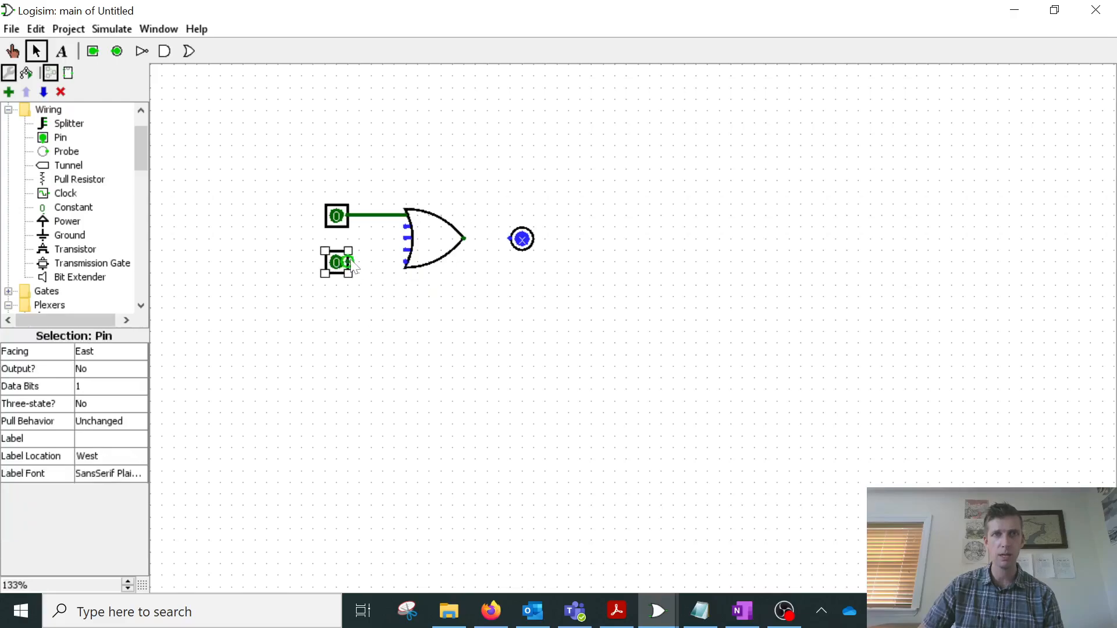
pyautogui.moveTo(352, 267); pyautogui.dragTo(408, 266)
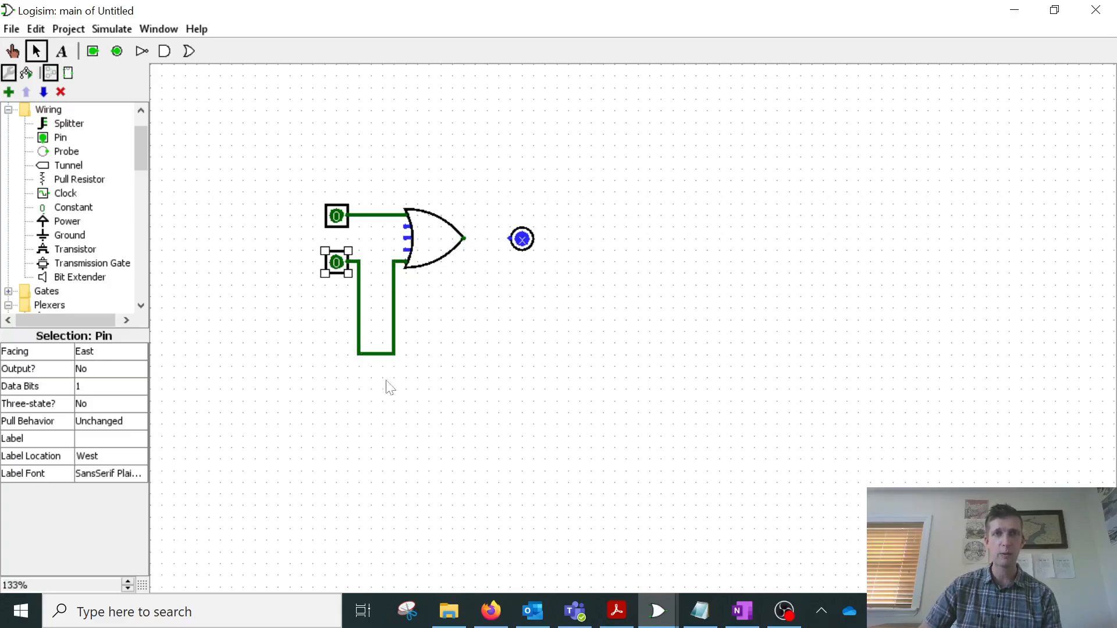
pyautogui.moveTo(463, 238); pyautogui.dragTo(511, 239)
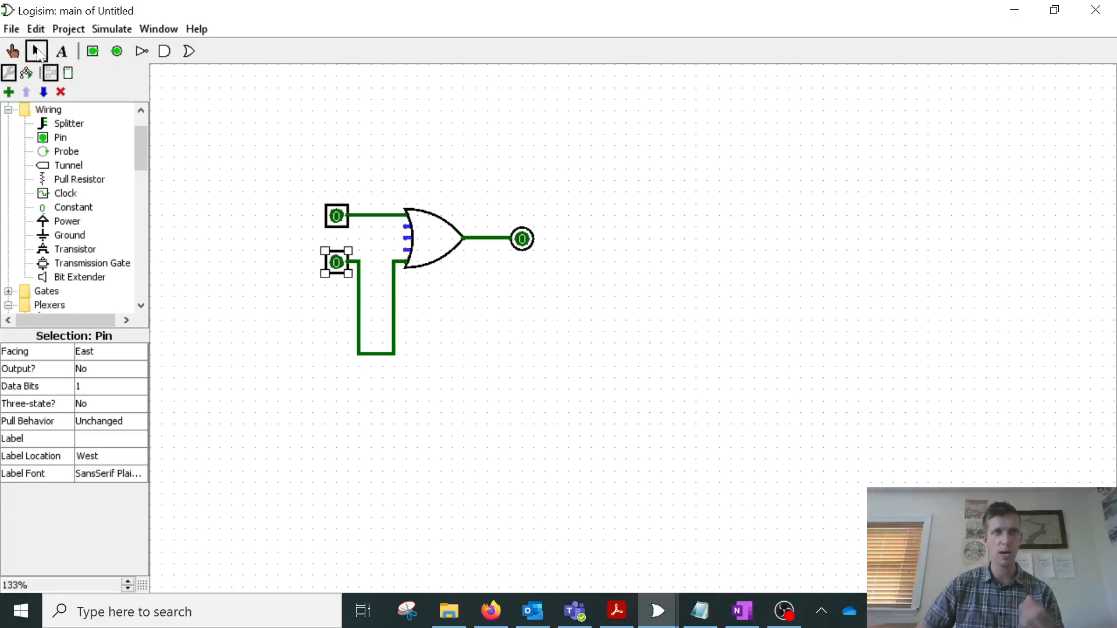
# Step: Test the OR gate by toggling the two input pins between 0 and 1, finishing with both at 1
pyautogui.click(13, 54)
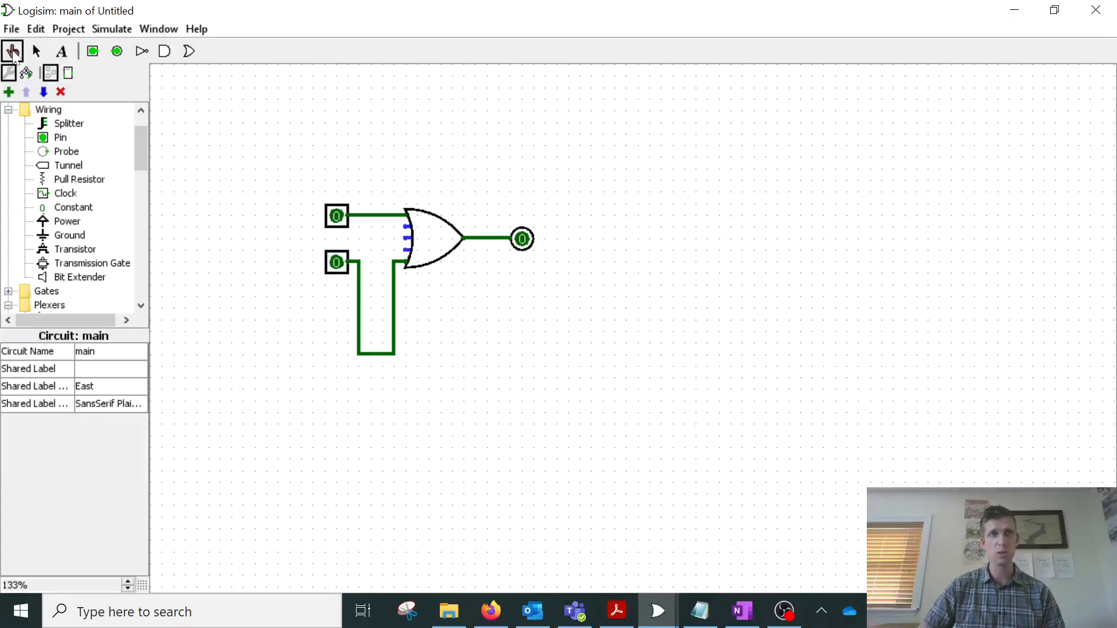
pyautogui.click(341, 221)
pyautogui.click(341, 221)
pyautogui.click(342, 264)
pyautogui.click(343, 269)
pyautogui.click(340, 223)
pyautogui.click(339, 223)
pyautogui.click(340, 224)
pyautogui.click(341, 267)
pyautogui.click(341, 266)
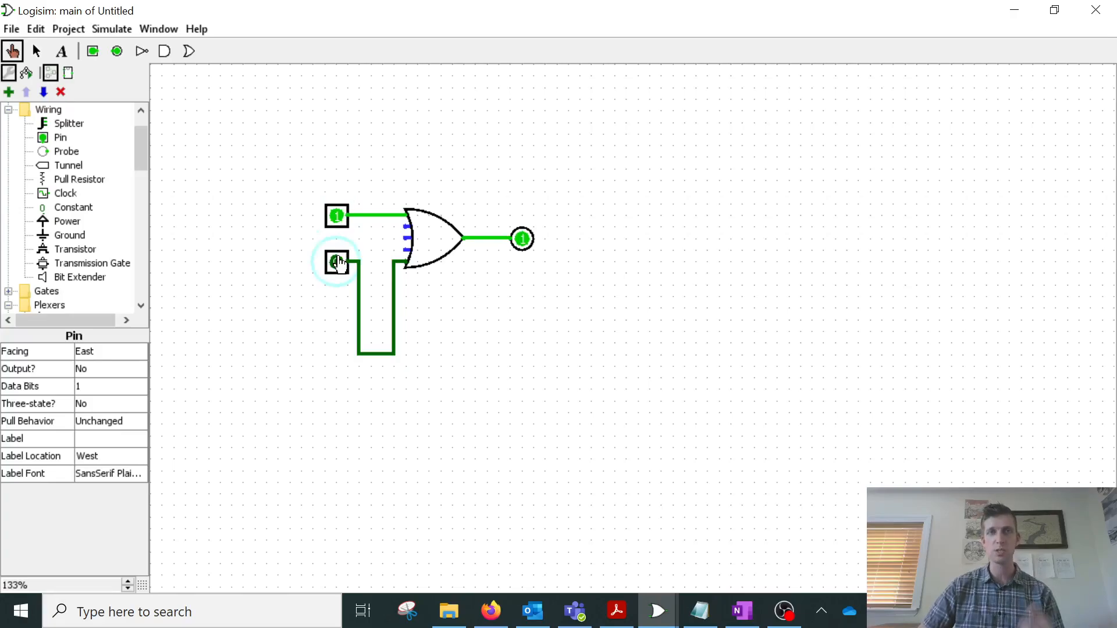
pyautogui.click(339, 221)
pyautogui.click(340, 221)
pyautogui.click(342, 269)
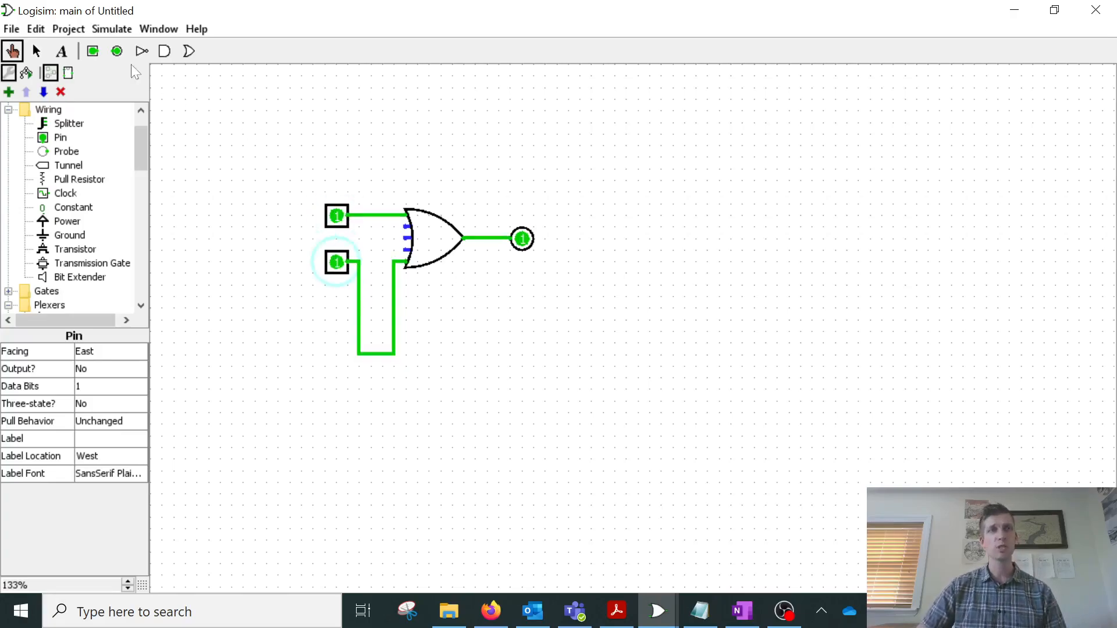
# Step: Disable the simulation, try toggling both input pins, and enable the simulation again
pyautogui.click(114, 33)
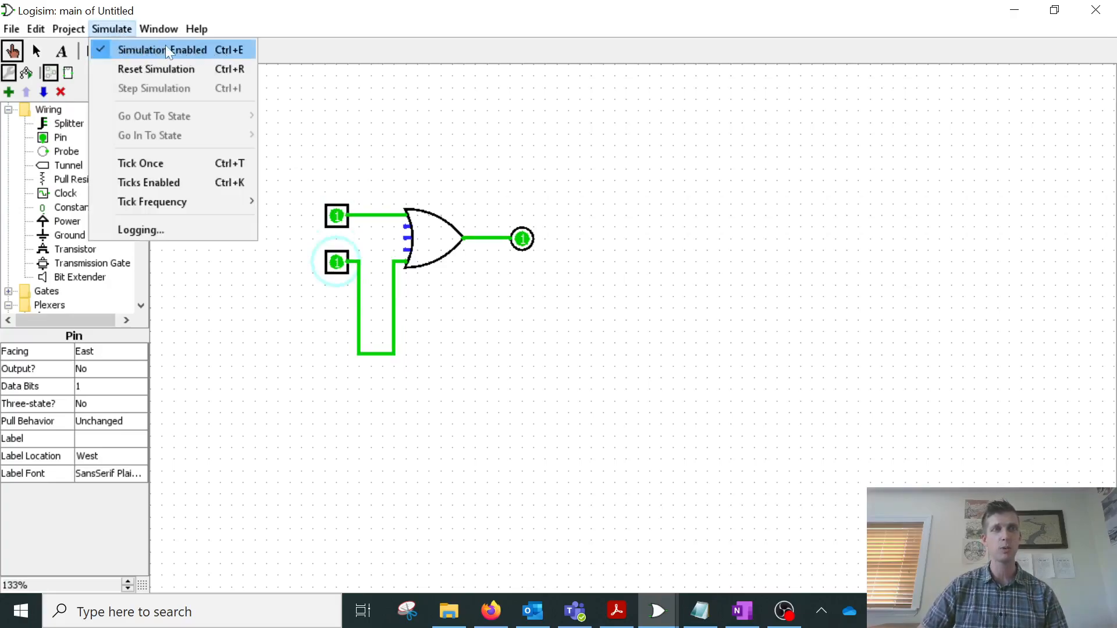
pyautogui.click(166, 50)
pyautogui.click(338, 220)
pyautogui.click(336, 263)
pyautogui.click(332, 221)
pyautogui.click(334, 257)
pyautogui.click(336, 261)
pyautogui.click(347, 254)
pyautogui.click(113, 30)
pyautogui.click(114, 41)
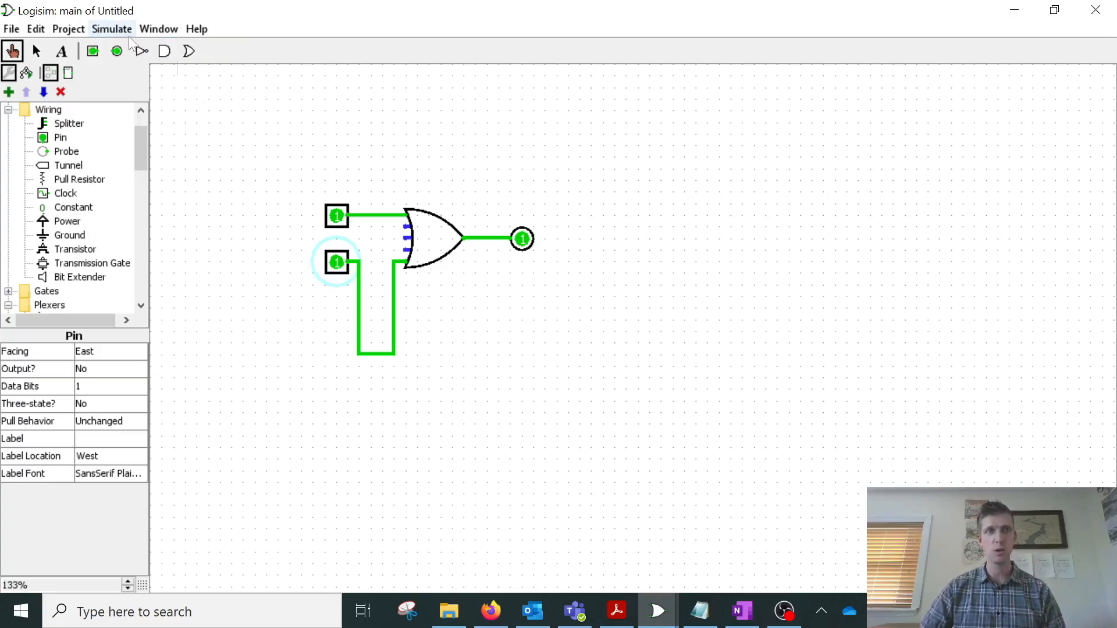
# Step: Reset the simulation, and repeat the reset after setting both input pins to 1
pyautogui.click(125, 30)
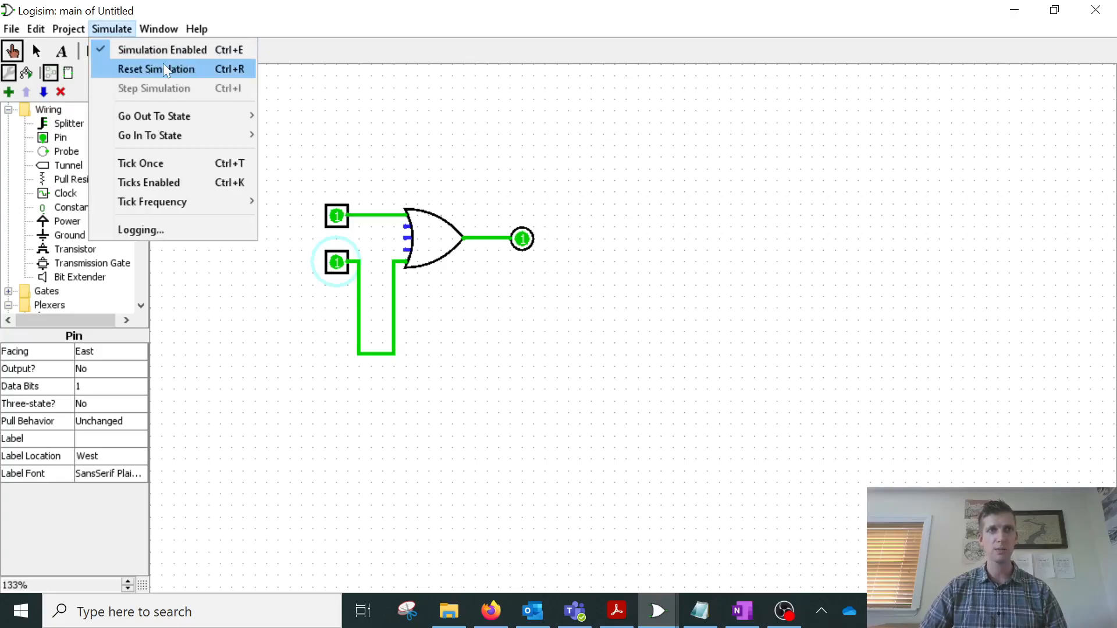
pyautogui.click(168, 71)
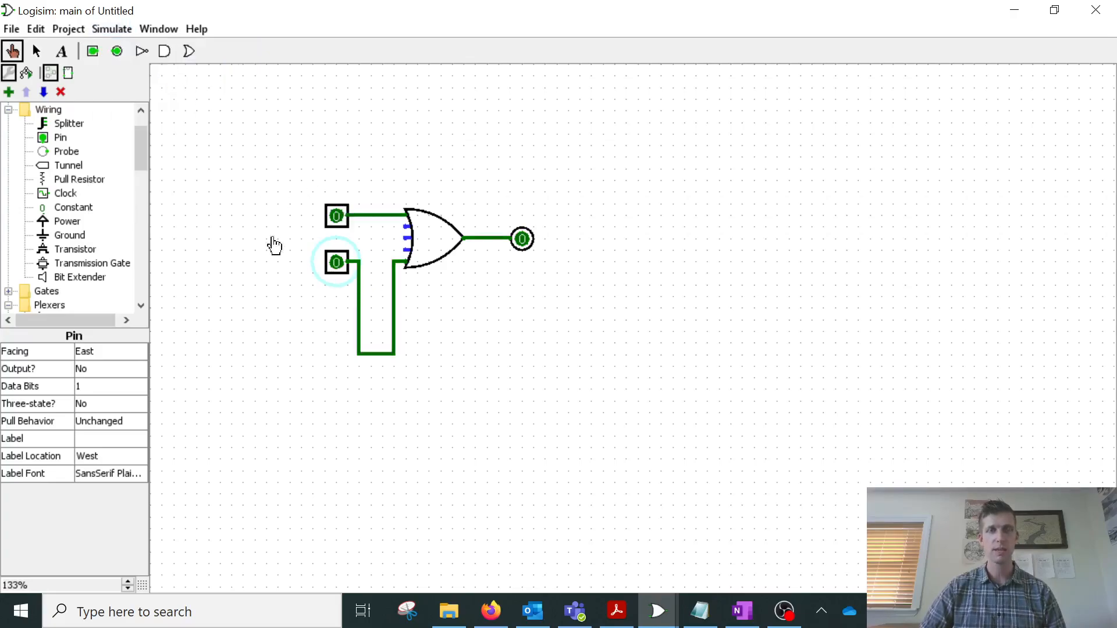
pyautogui.click(342, 233)
pyautogui.click(337, 267)
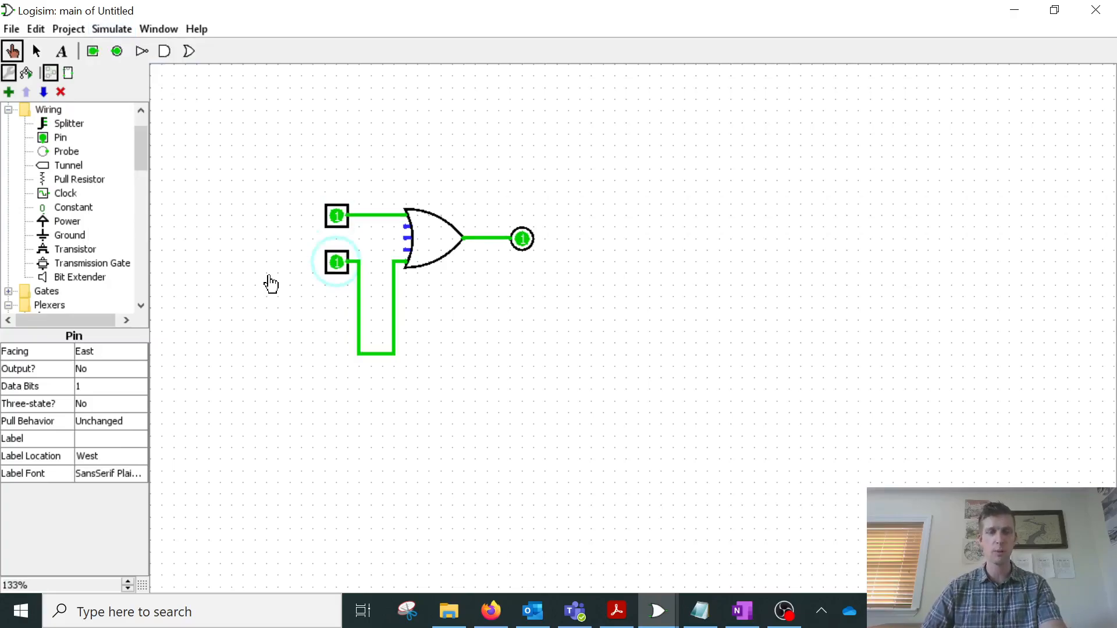
pyautogui.hotkey('ctrl', 'r')
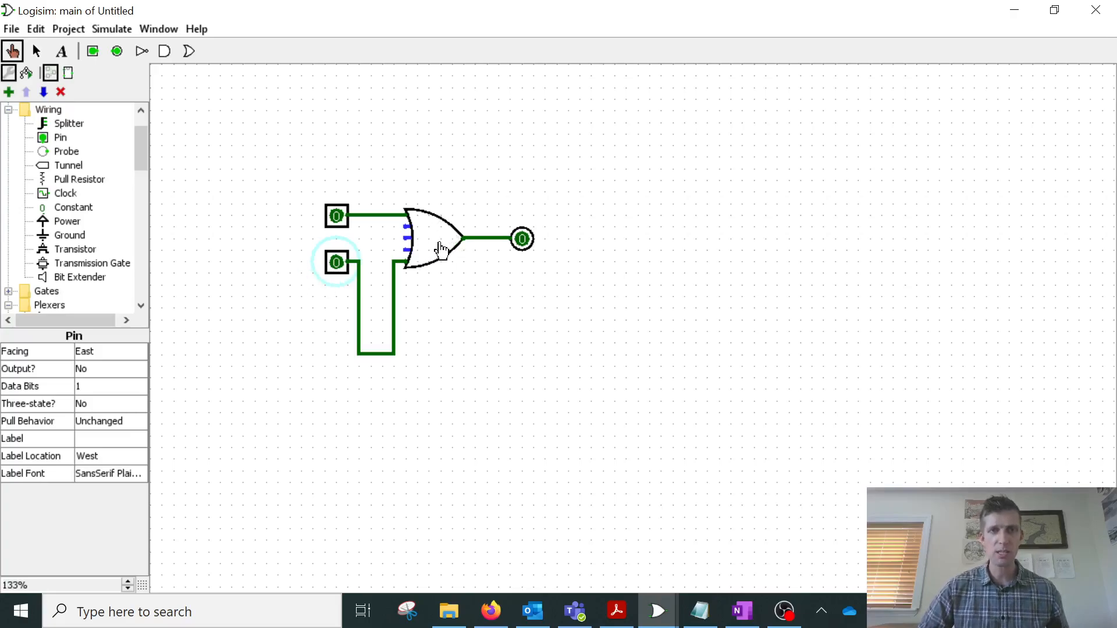
# Step: Set the OR gate's number of inputs to 2
pyautogui.click(36, 51)
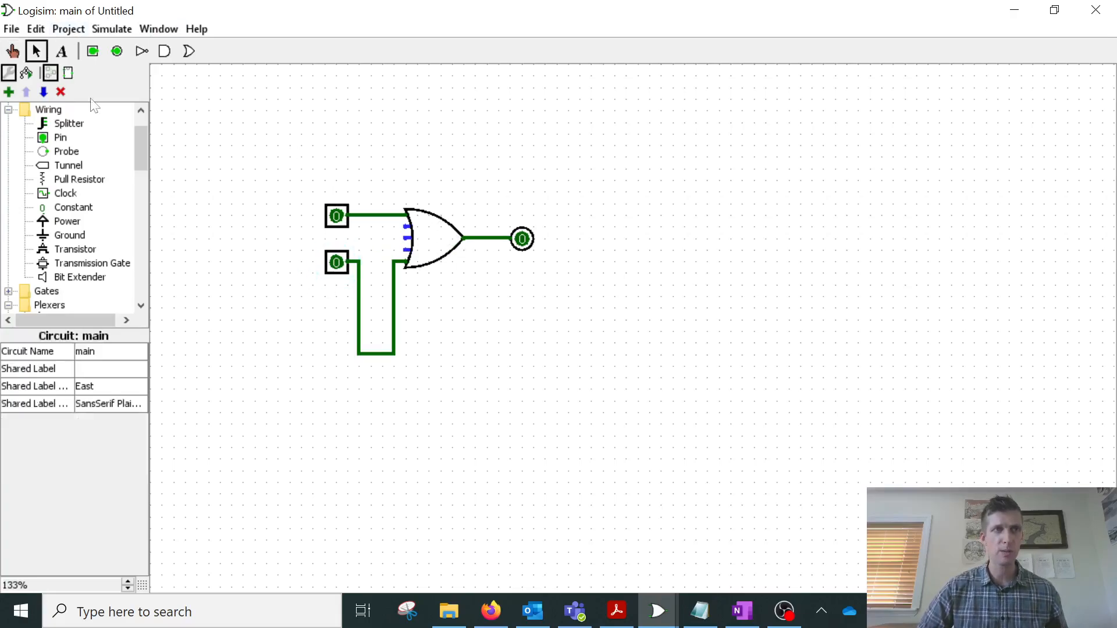
pyautogui.click(430, 252)
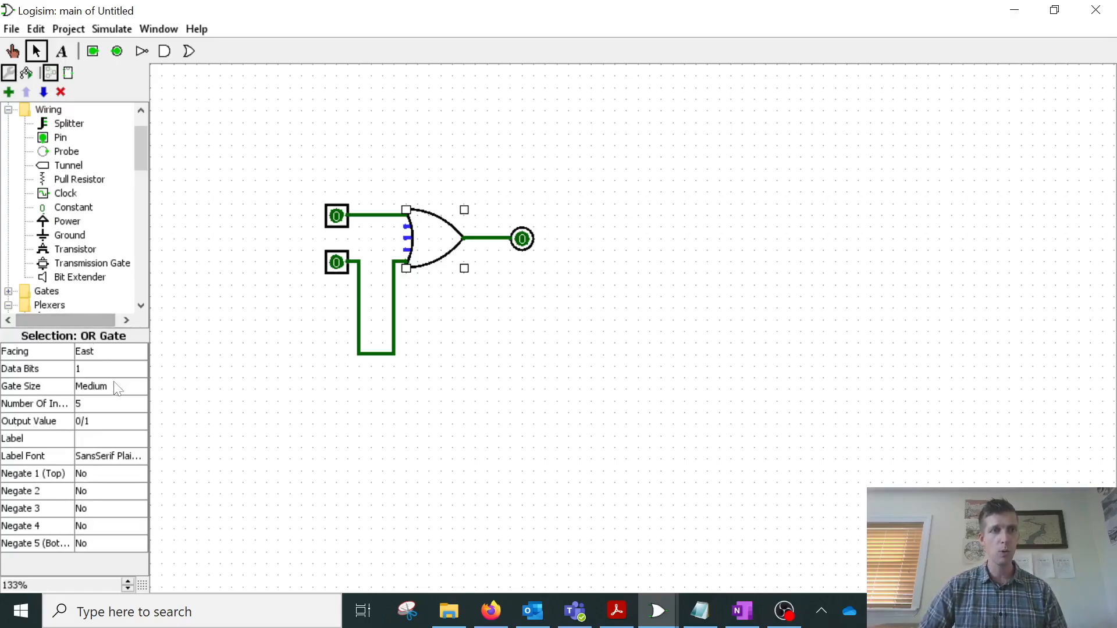
pyautogui.click(92, 403)
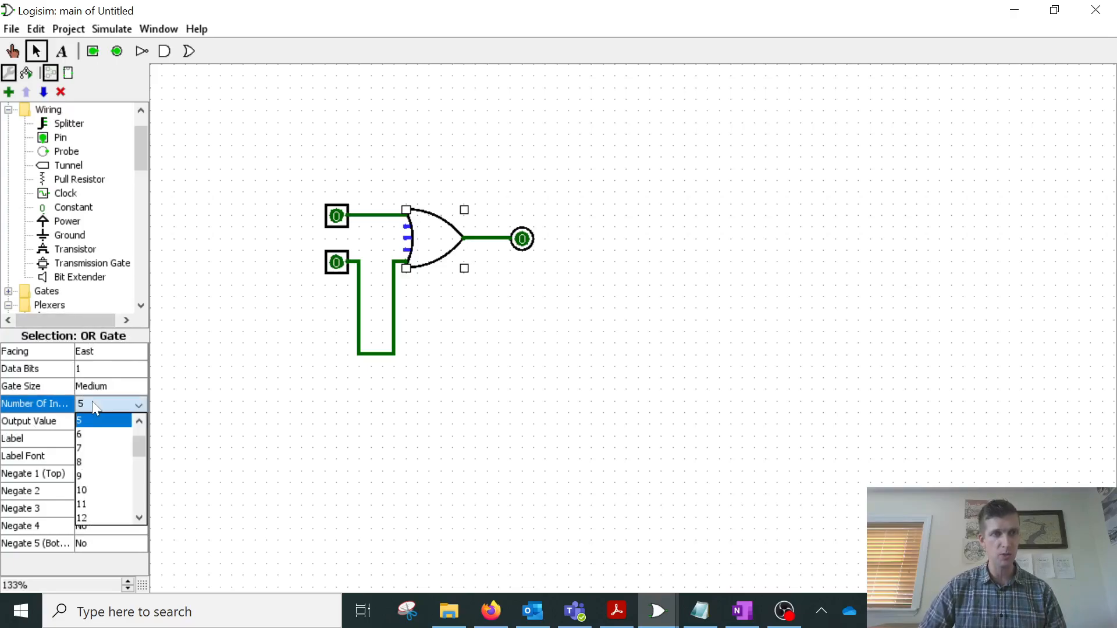
pyautogui.scroll(1, 117, 419)
pyautogui.click(114, 421)
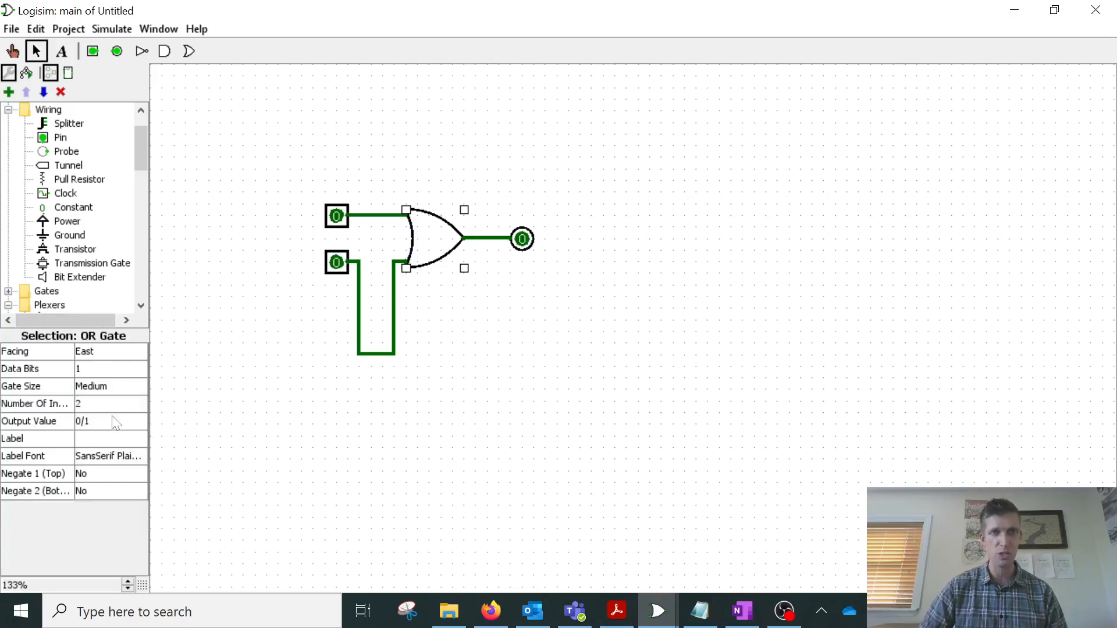
pyautogui.click(447, 308)
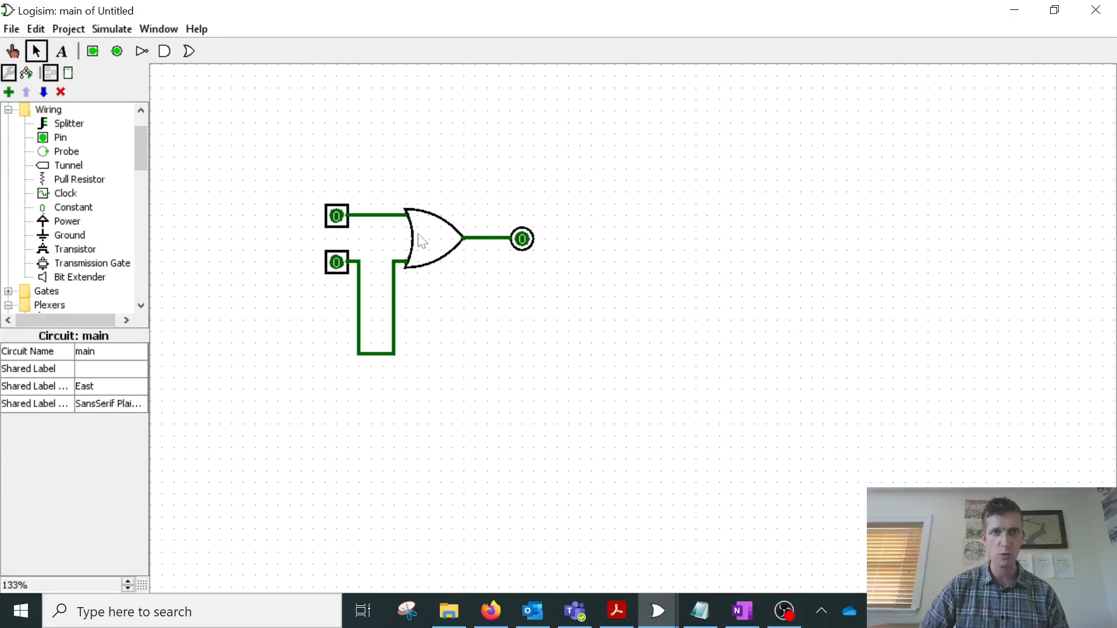
# Step: Set the OR gate's size to Narrow and extend both input wires to reach the smaller gate's inputs
pyautogui.click(442, 251)
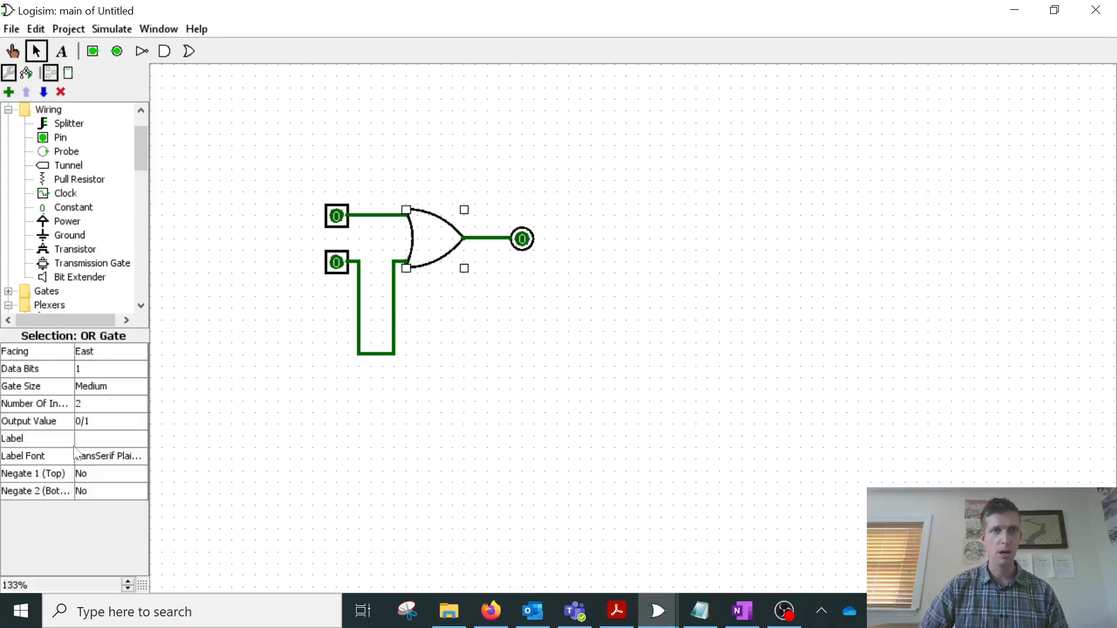
pyautogui.click(111, 388)
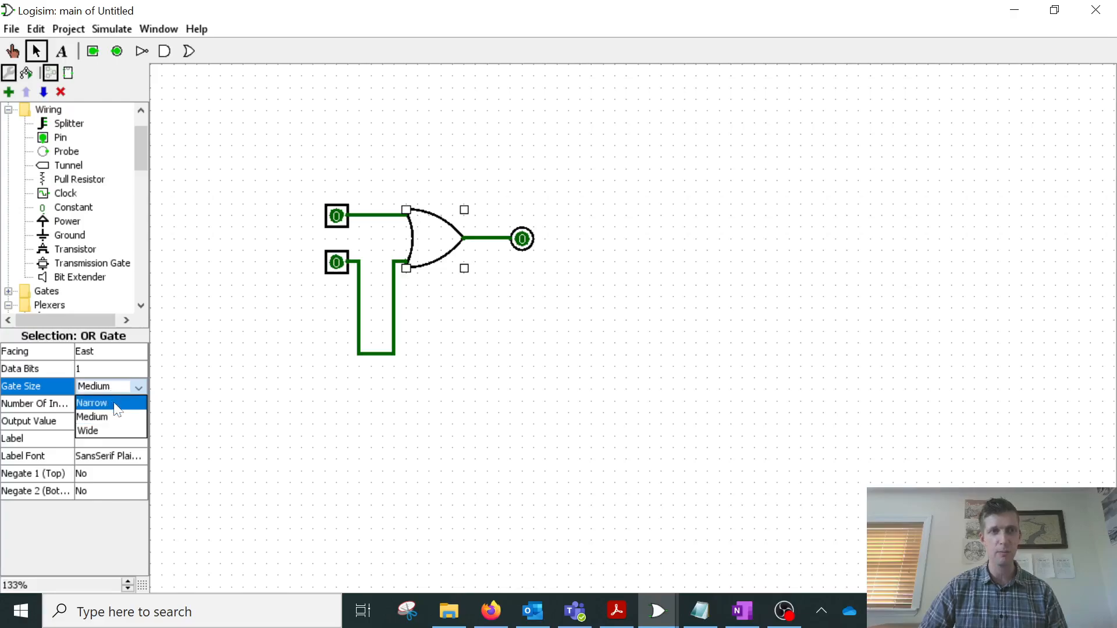
pyautogui.click(117, 404)
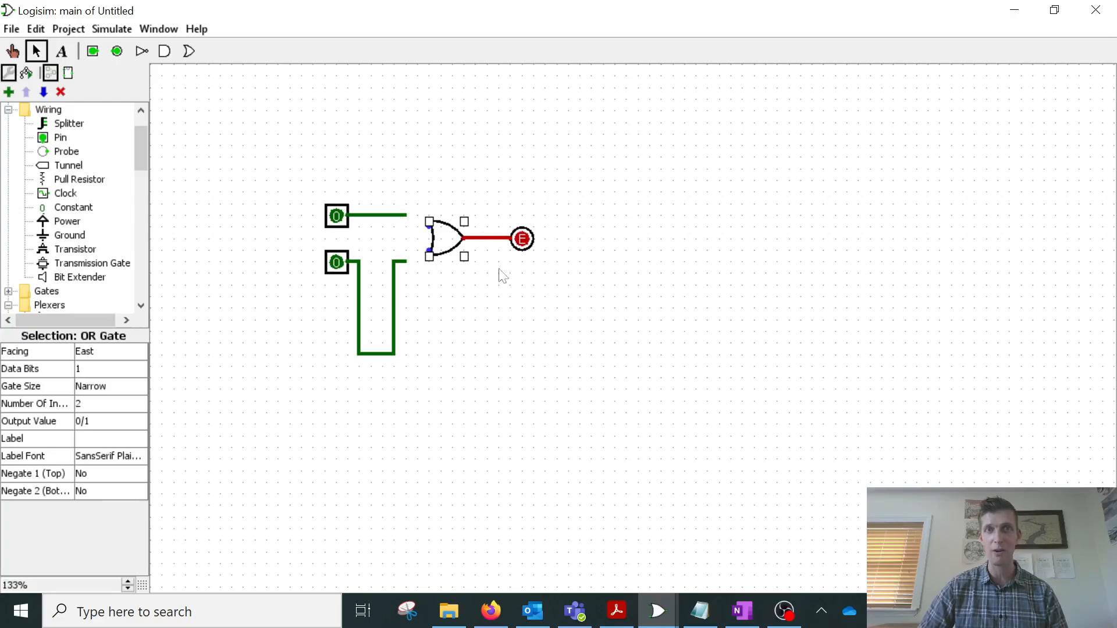
pyautogui.moveTo(405, 215); pyautogui.dragTo(431, 226)
pyautogui.moveTo(405, 262); pyautogui.dragTo(430, 256)
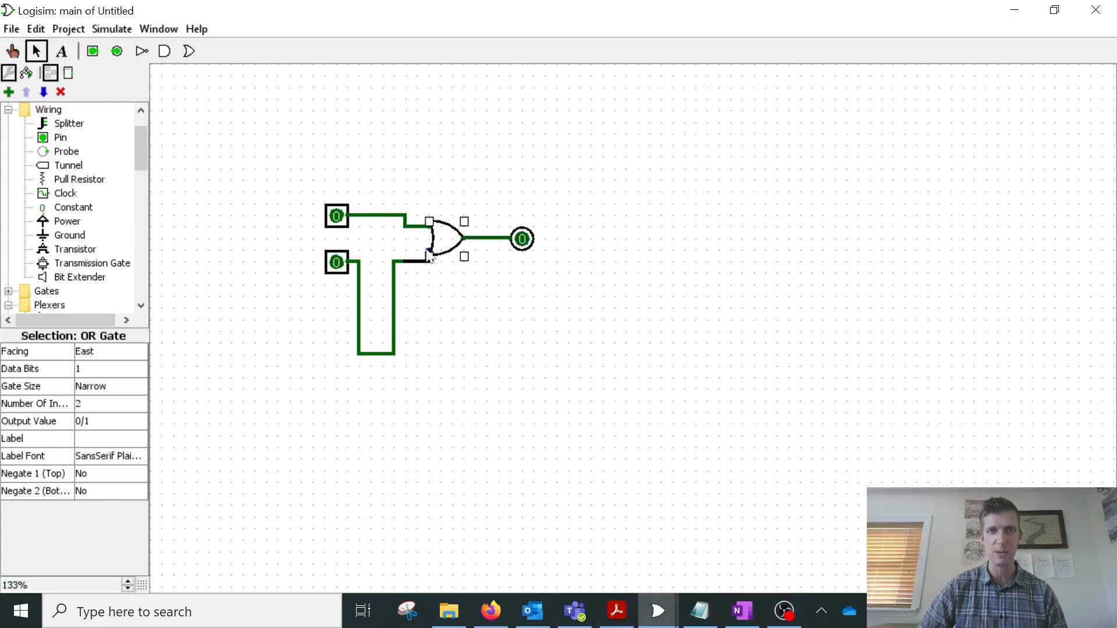
# Step: Label the OR gate "MyOr Gate"
pyautogui.click(139, 440)
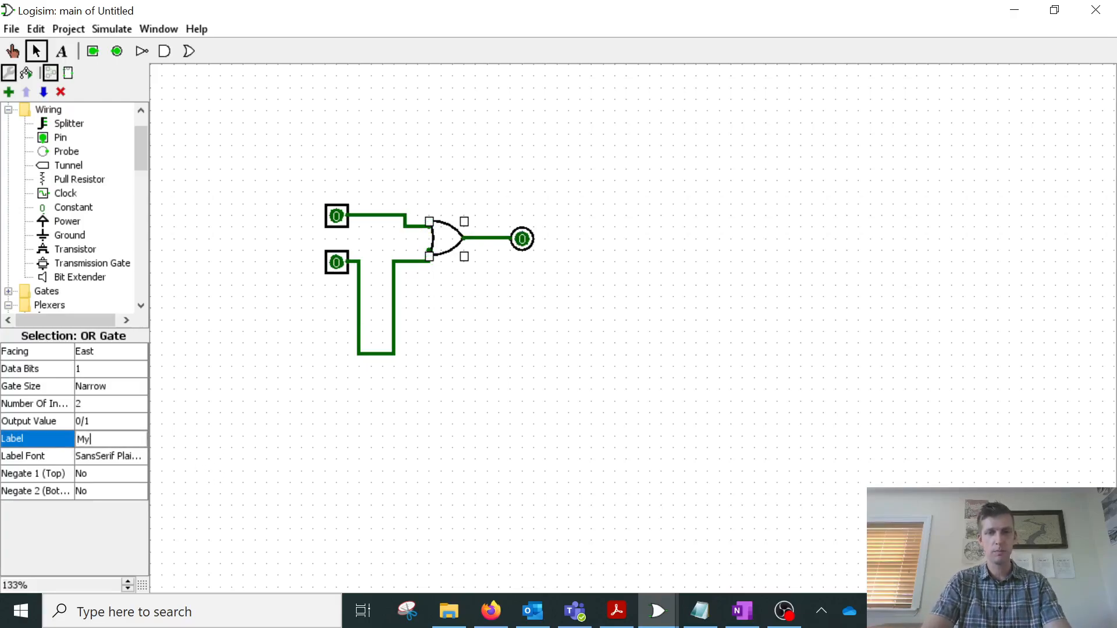
pyautogui.write('MyOr Gate')
pyautogui.press('Return')
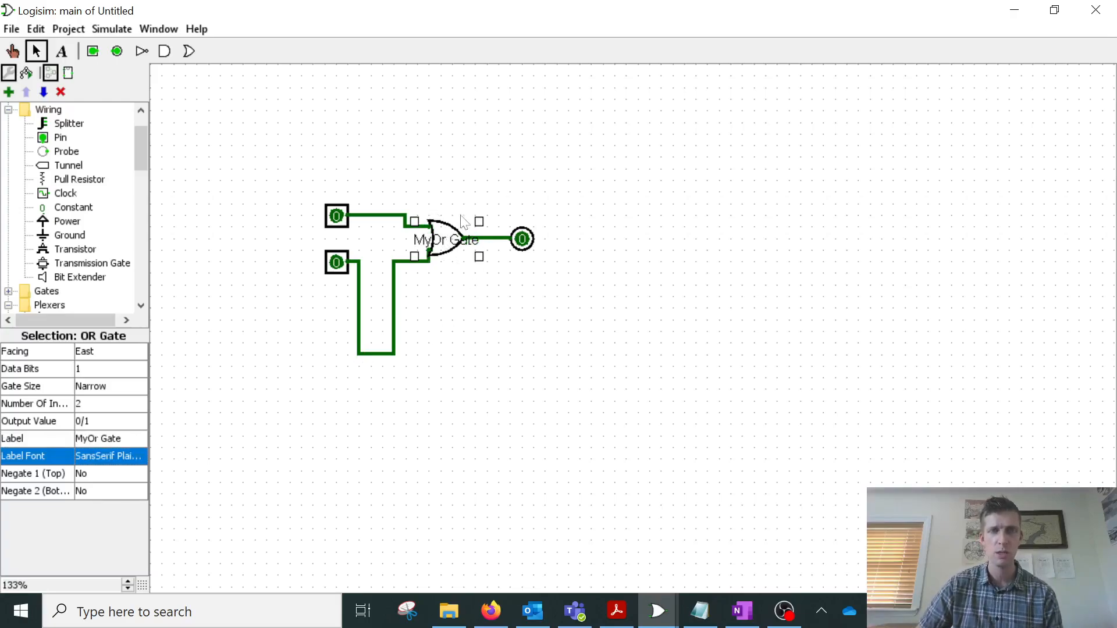
pyautogui.click(466, 303)
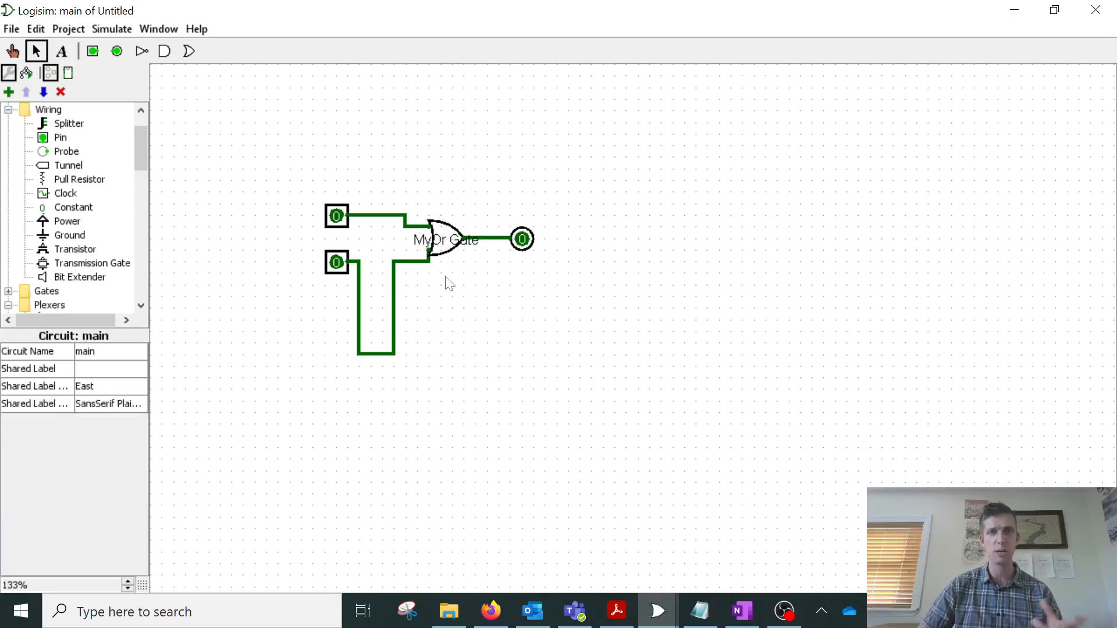
# Step: Set the OR gate's facing to North and extend both input wires to the rotated gate's inputs
pyautogui.click(453, 252)
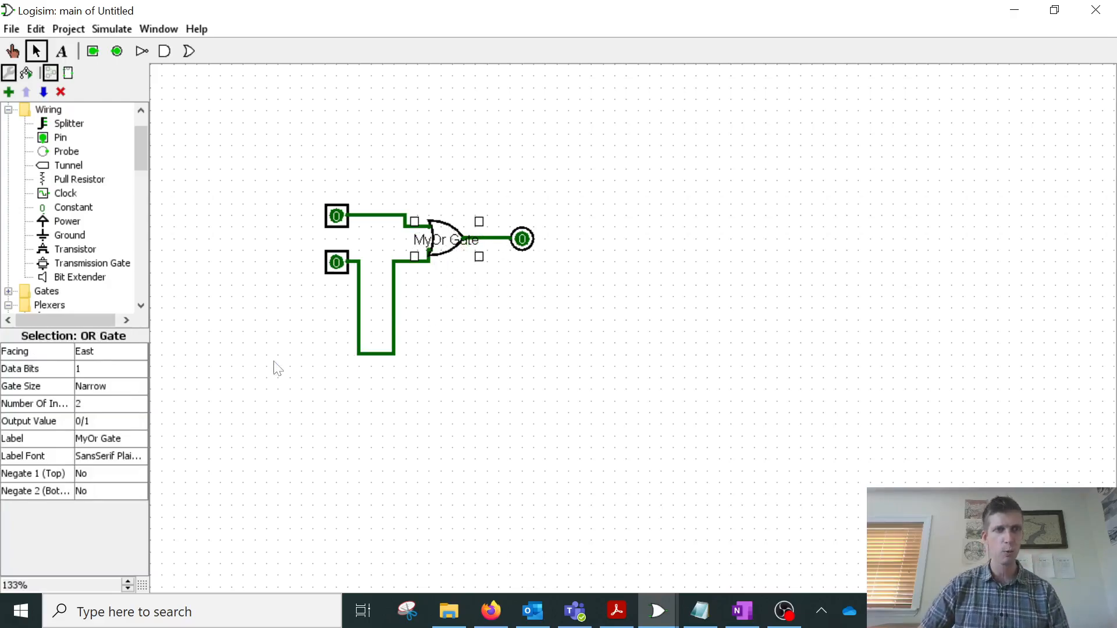
pyautogui.click(103, 352)
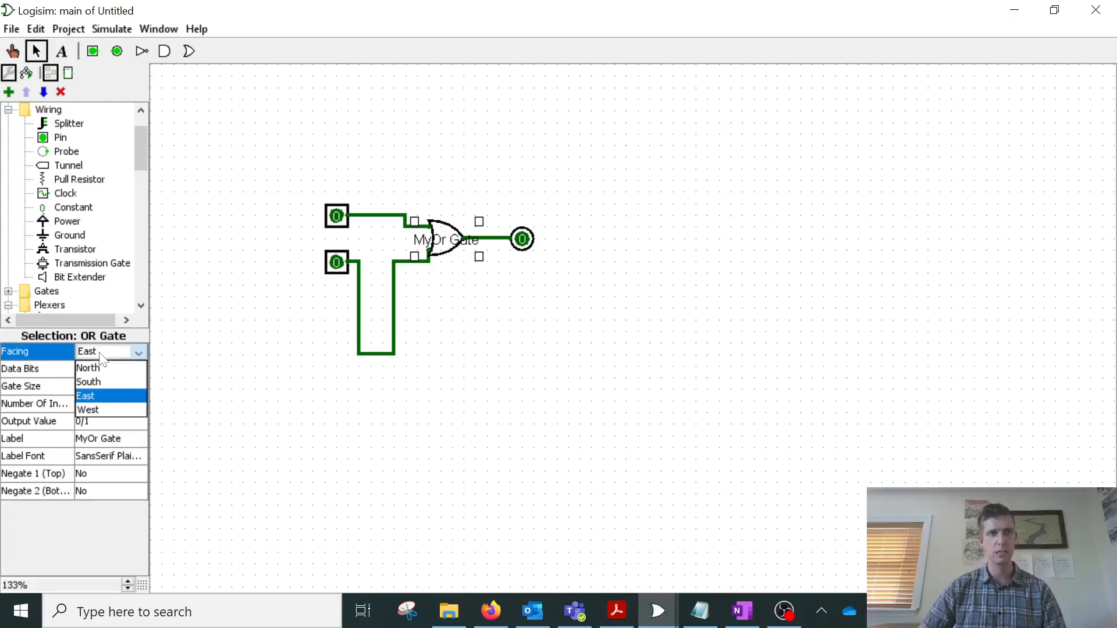
pyautogui.click(116, 374)
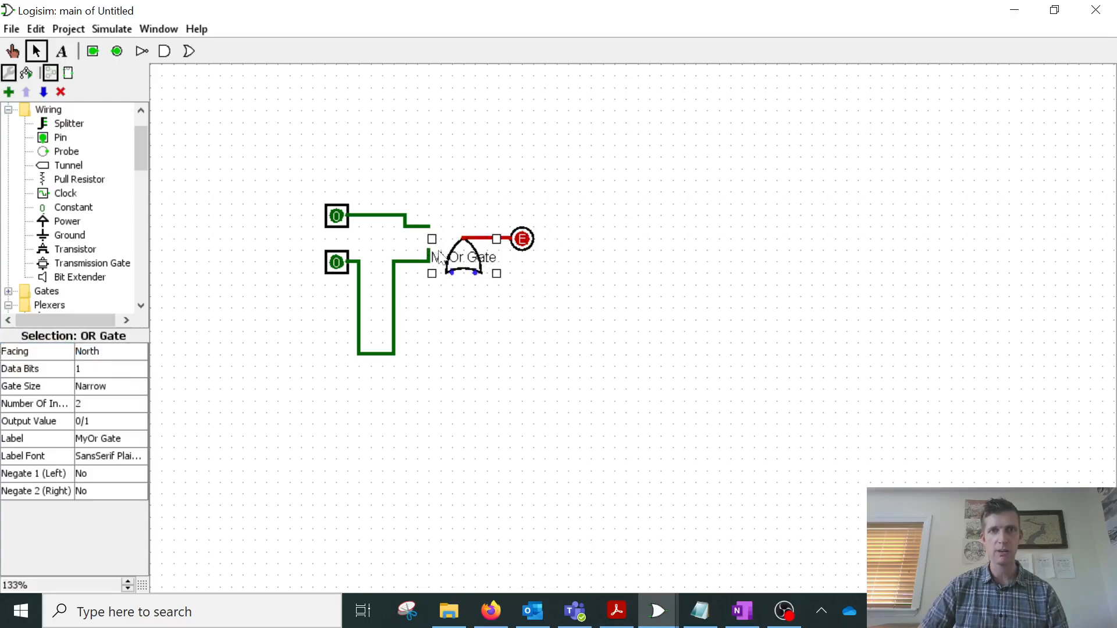
pyautogui.moveTo(448, 294); pyautogui.dragTo(475, 274)
pyautogui.moveTo(429, 228); pyautogui.dragTo(453, 273)
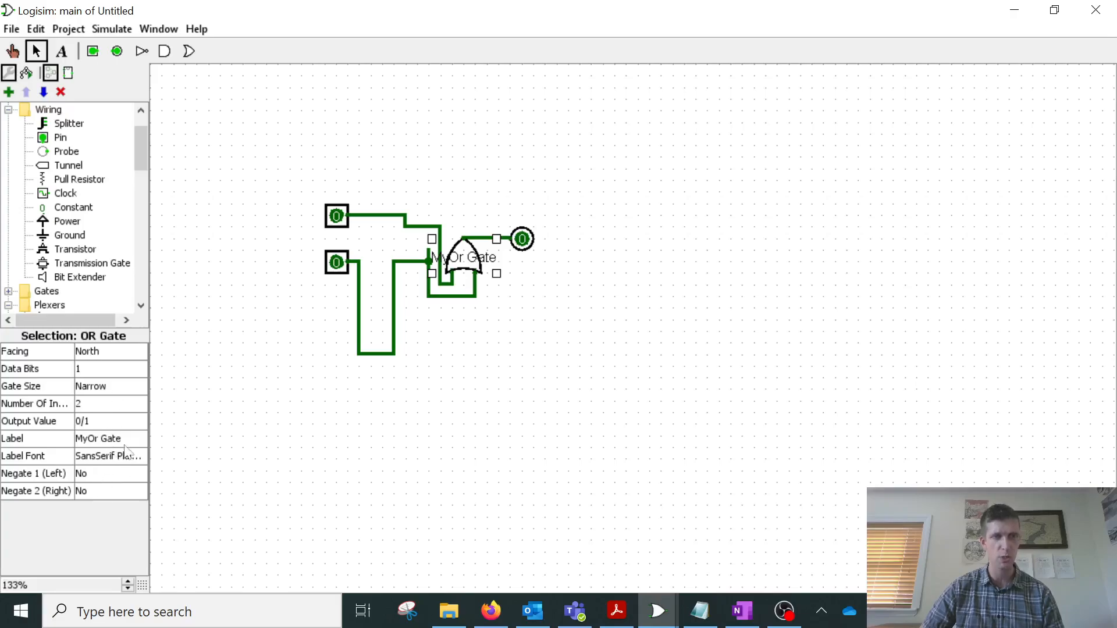
pyautogui.click(449, 380)
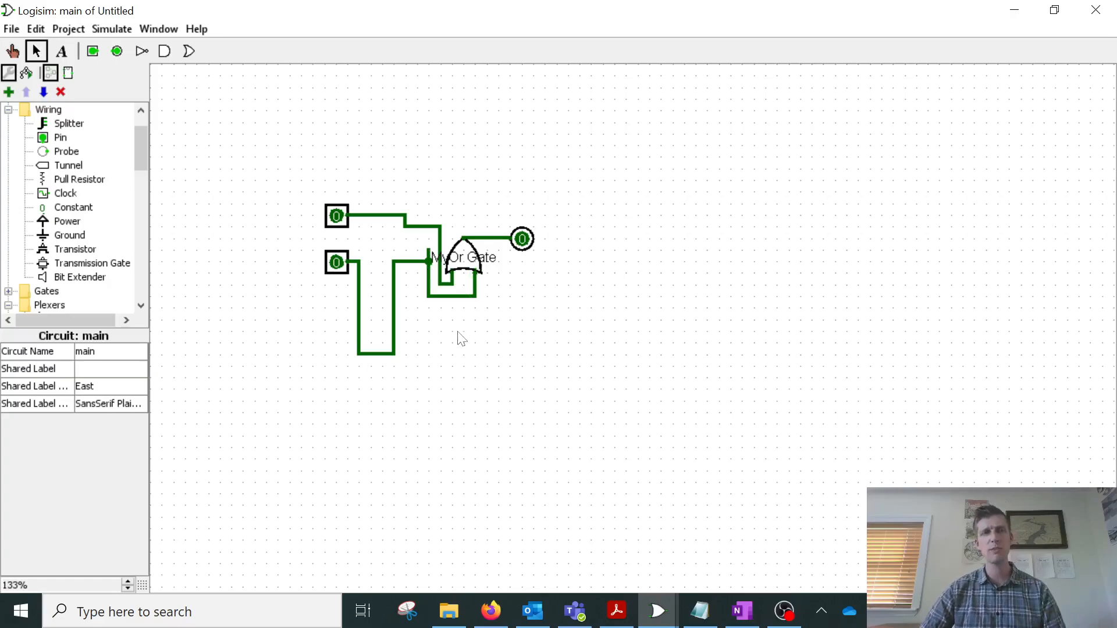
# Step: Delete the wire segment leaving the upper input pin and set that pin's data bits to 4
pyautogui.click(339, 226)
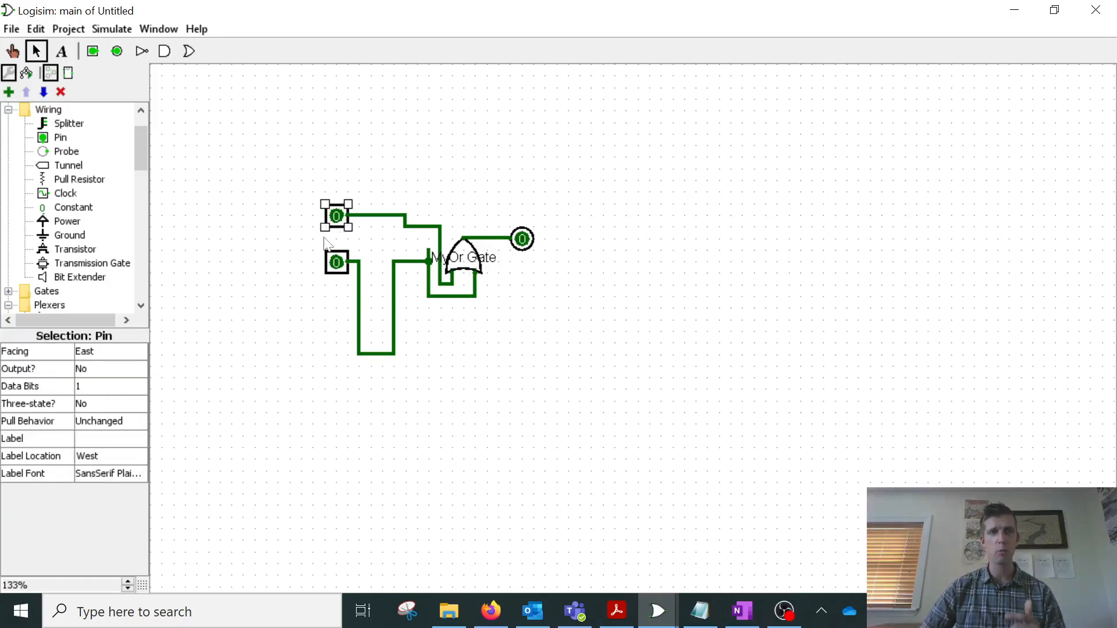
pyautogui.click(374, 217)
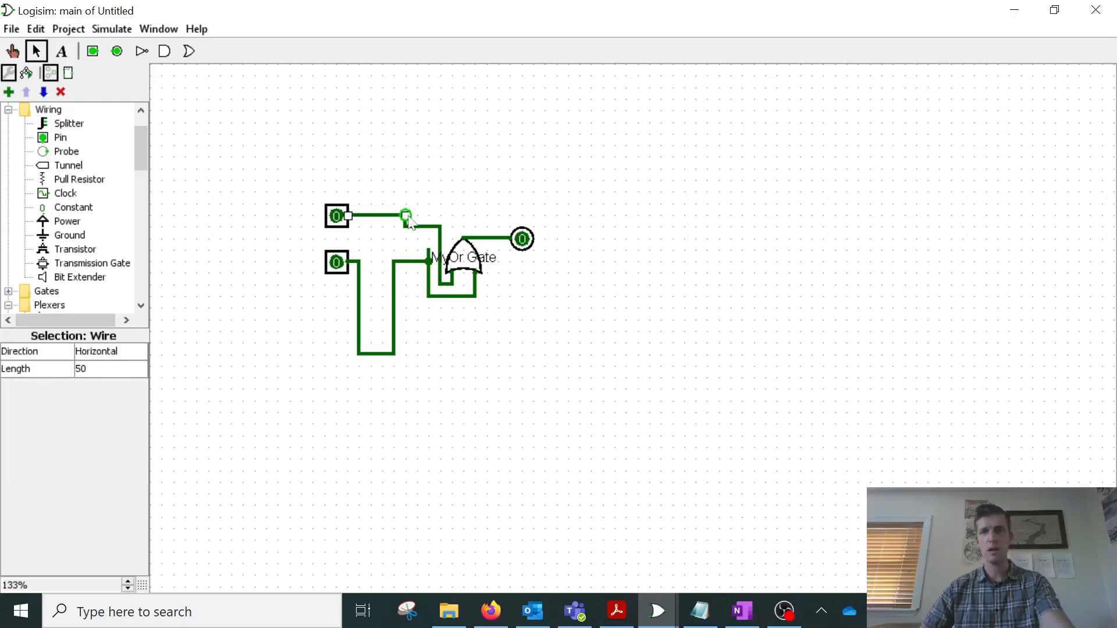
pyautogui.press('Delete')
pyautogui.click(340, 225)
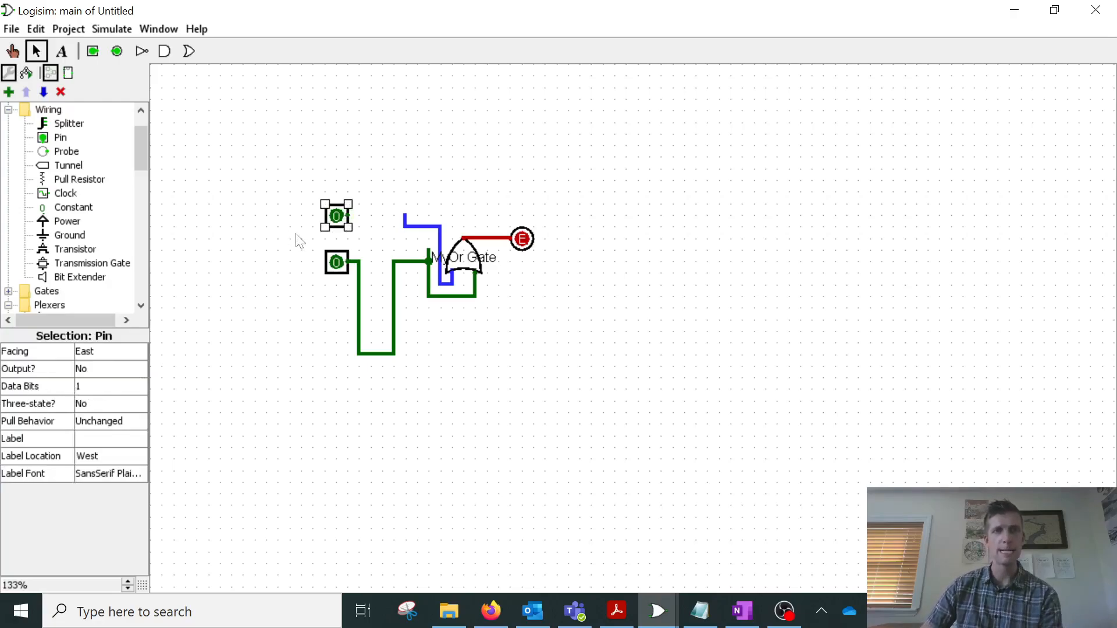
pyautogui.click(99, 389)
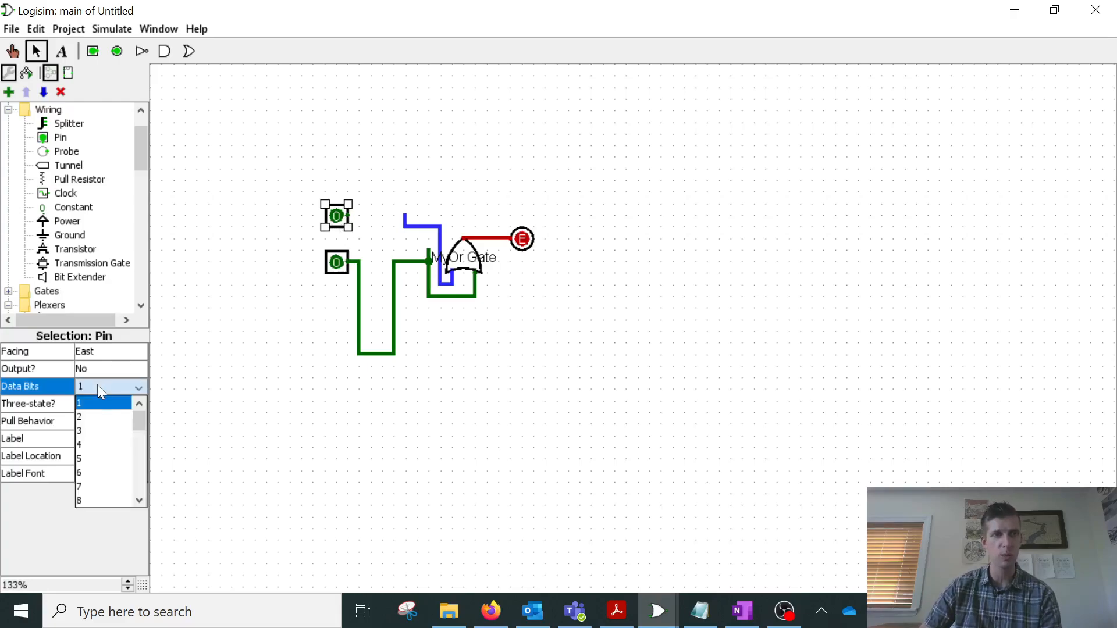
pyautogui.click(100, 448)
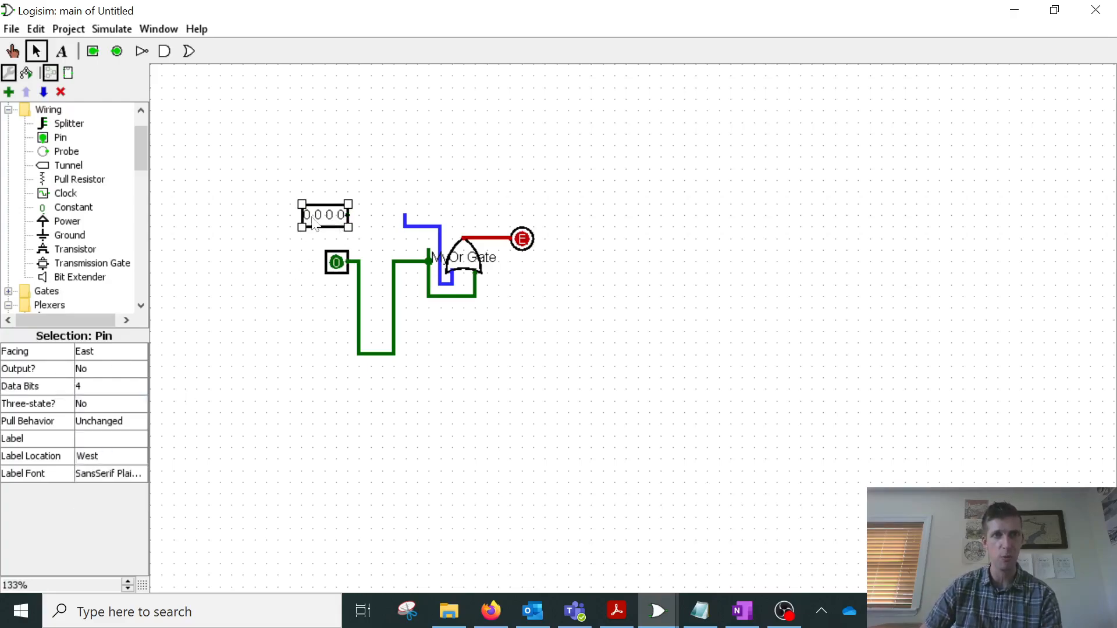
# Step: Toggle the individual bits of the four-bit input pin on and back to 0
pyautogui.click(12, 51)
pyautogui.click(304, 219)
pyautogui.click(309, 220)
pyautogui.click(319, 219)
pyautogui.click(342, 220)
pyautogui.click(330, 219)
pyautogui.click(317, 219)
pyautogui.click(307, 220)
pyautogui.click(330, 220)
pyautogui.click(342, 220)
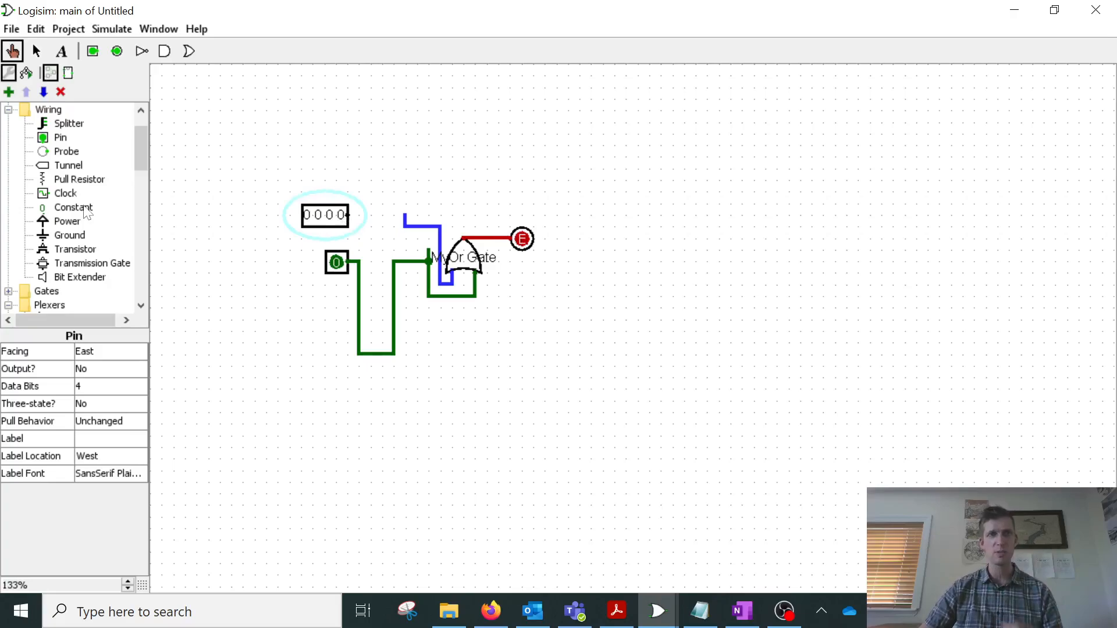
# Step: Open the Components circuit and get ready to edit it
pyautogui.scroll(1, 87, 213)
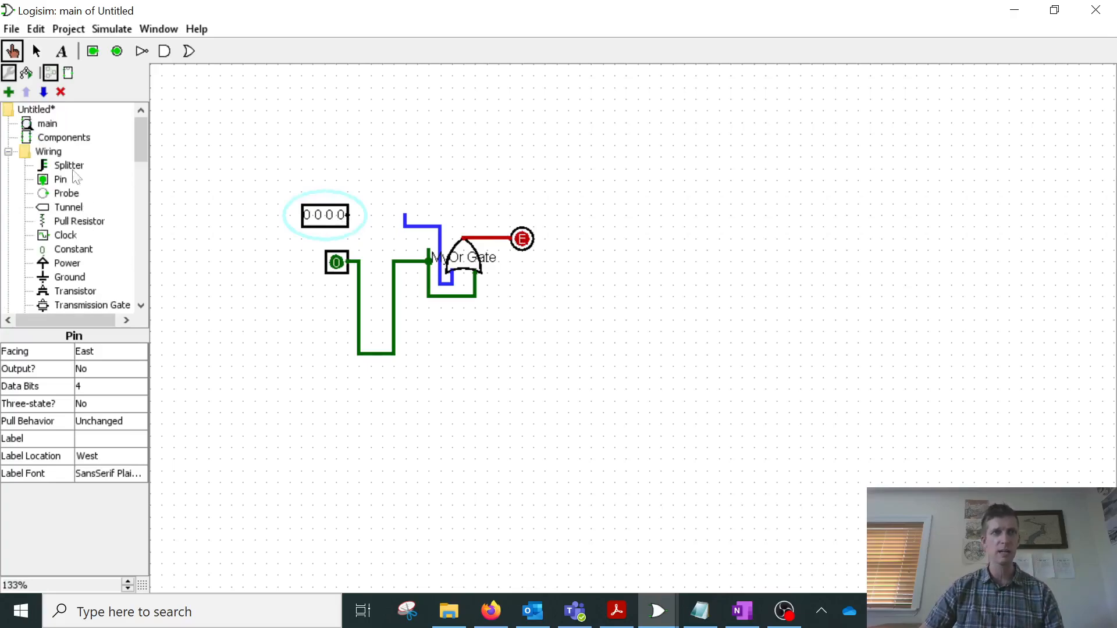
pyautogui.doubleClick(27, 138)
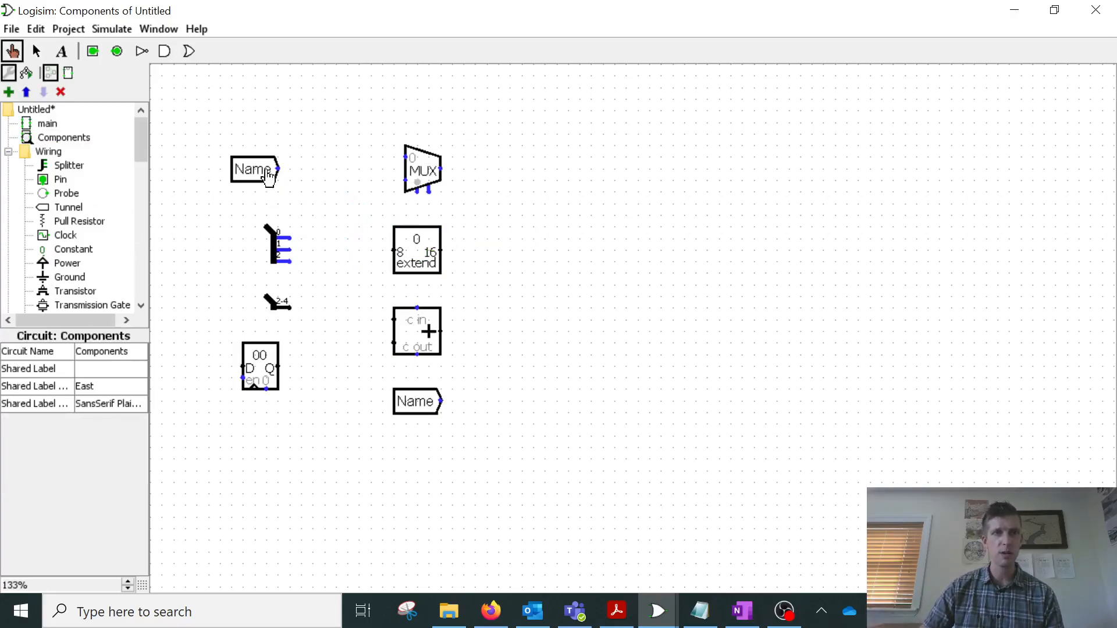
pyautogui.click(36, 52)
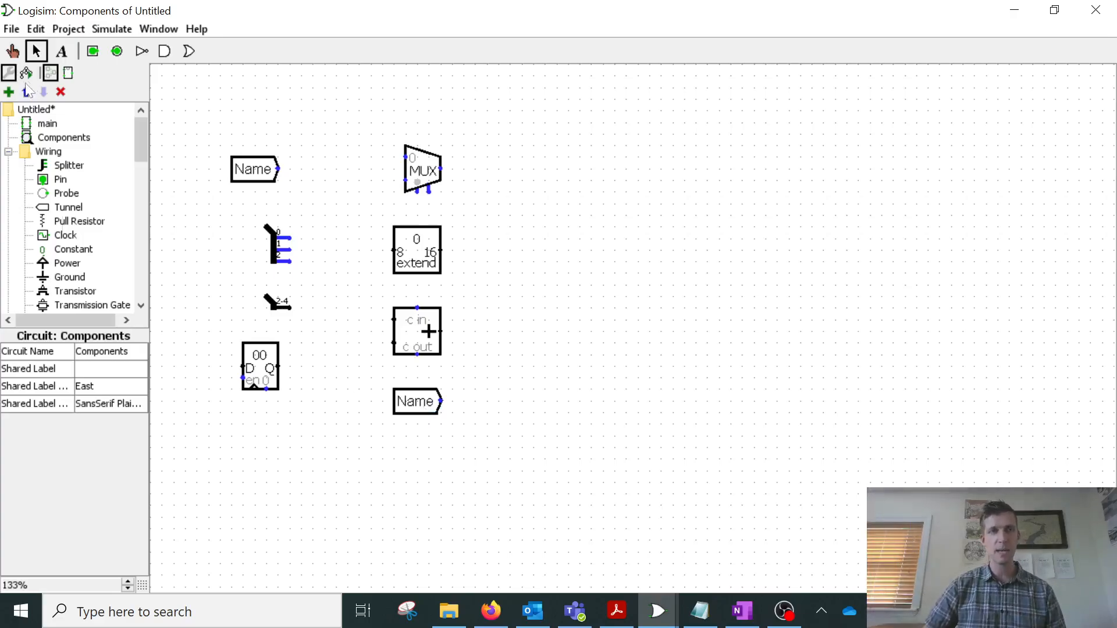
# Step: Add an input pin facing West beside the upper tunnel and wire it to the tunnel
pyautogui.click(93, 51)
pyautogui.click(338, 174)
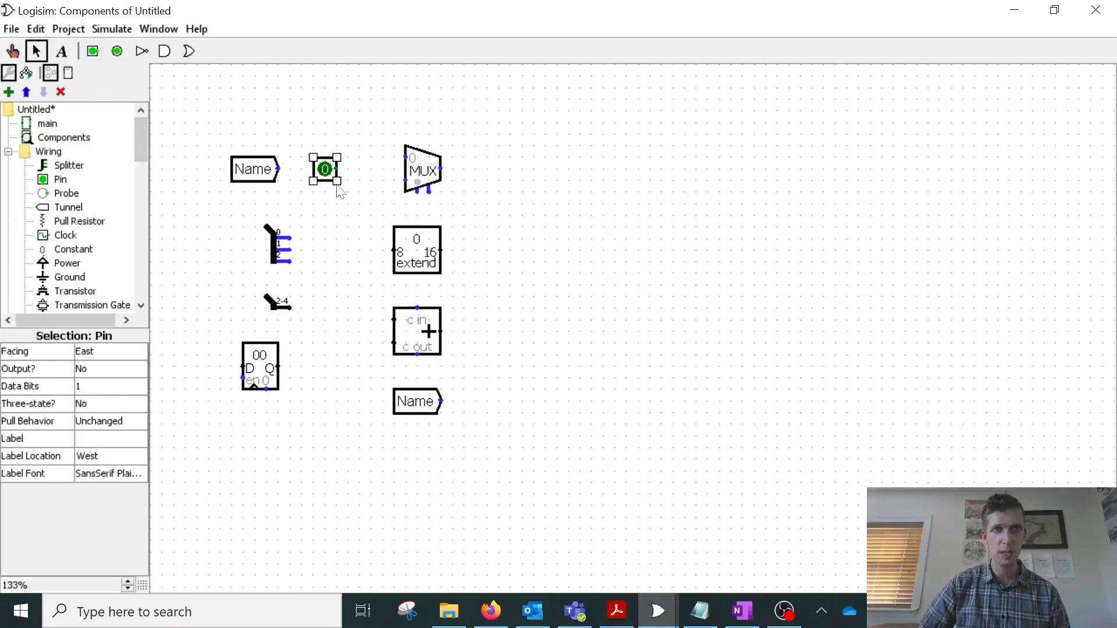
pyautogui.click(101, 356)
pyautogui.click(116, 409)
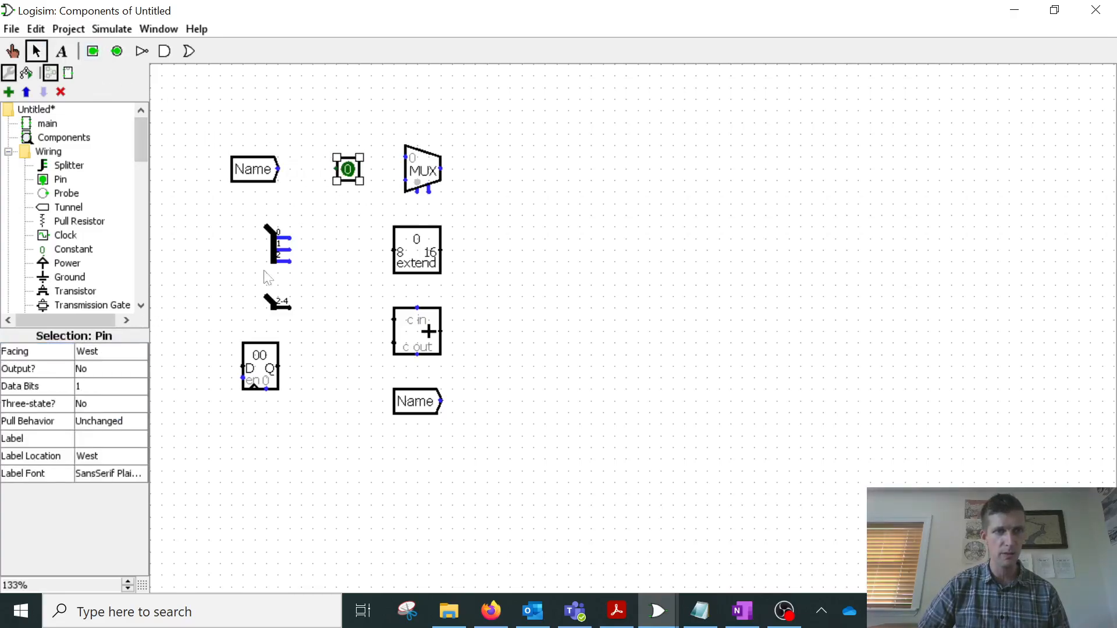
pyautogui.moveTo(347, 177)
pyautogui.mouseDown()
pyautogui.moveTo(303, 170)
pyautogui.moveTo(313, 169)
pyautogui.mouseUp()
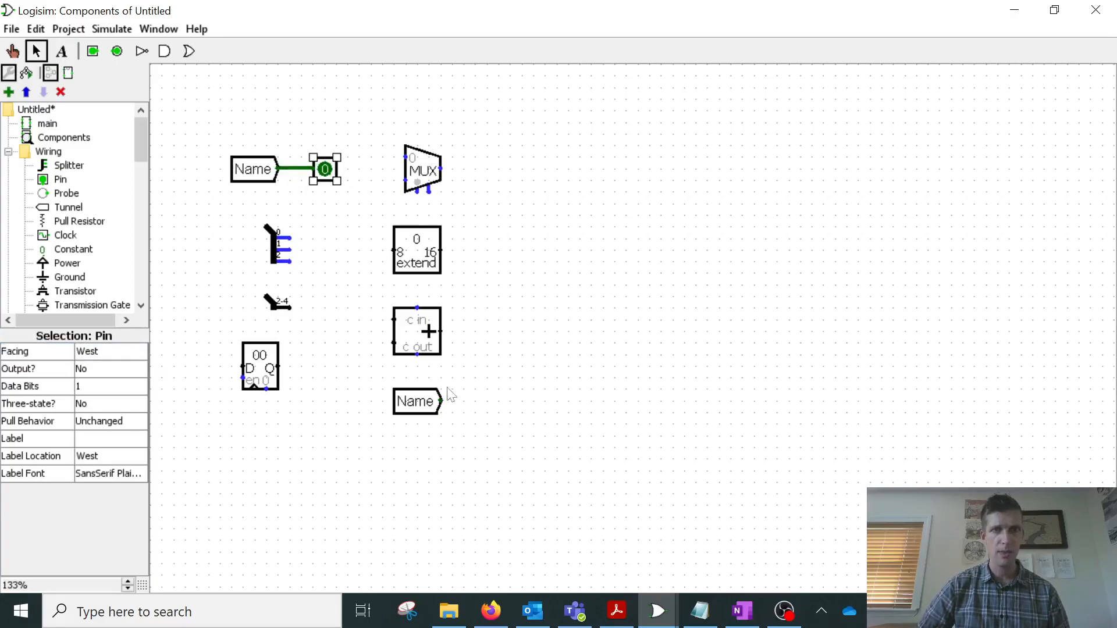
# Step: Place an LED beside the lower tunnel and wire it to the tunnel
pyautogui.scroll(-20, 75, 239)
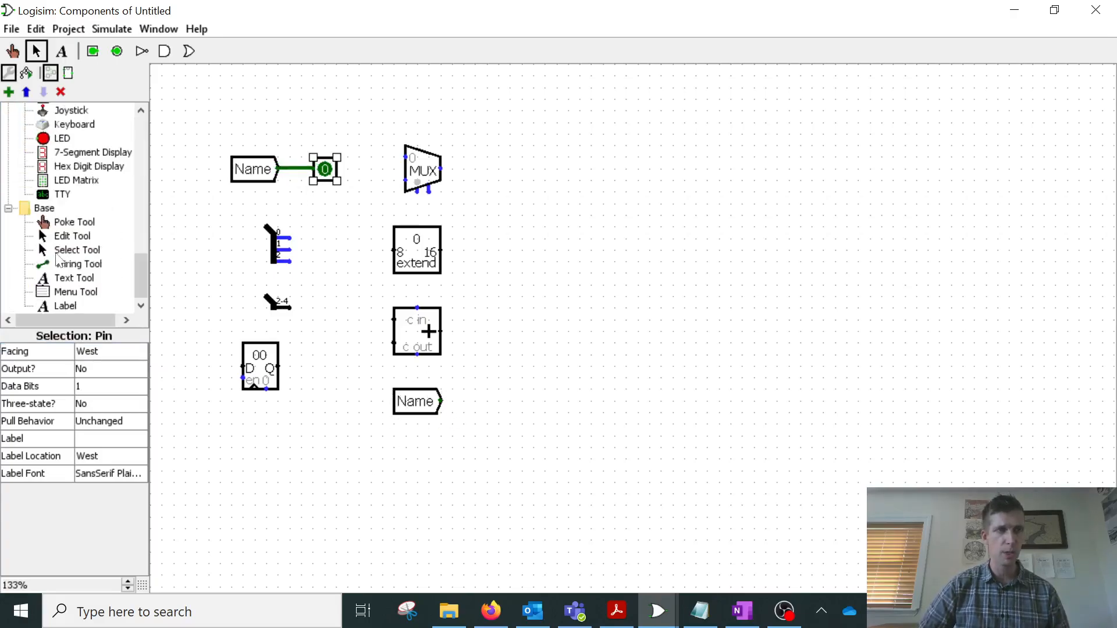
pyautogui.scroll(3, 75, 239)
pyautogui.scroll(-3, 72, 232)
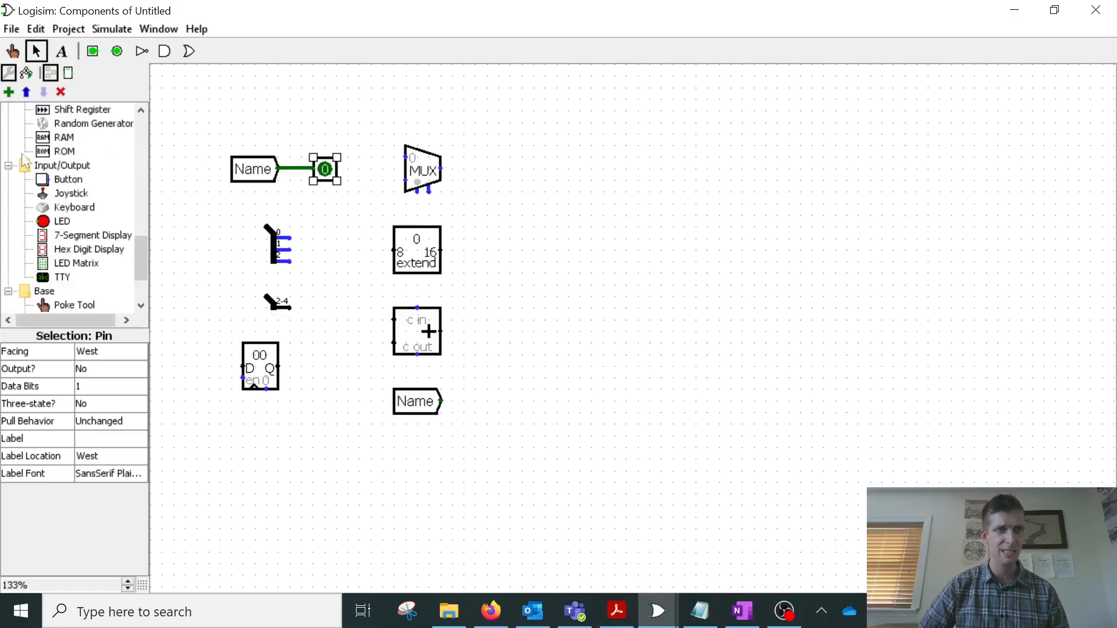
pyautogui.click(60, 221)
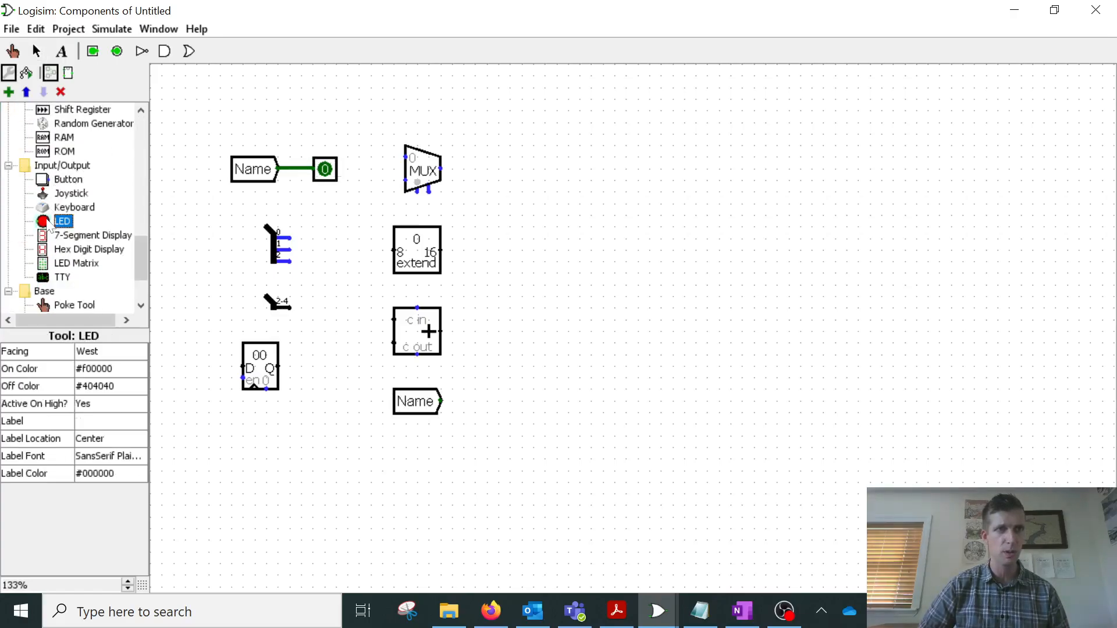
pyautogui.click(472, 399)
pyautogui.moveTo(441, 401); pyautogui.dragTo(478, 401)
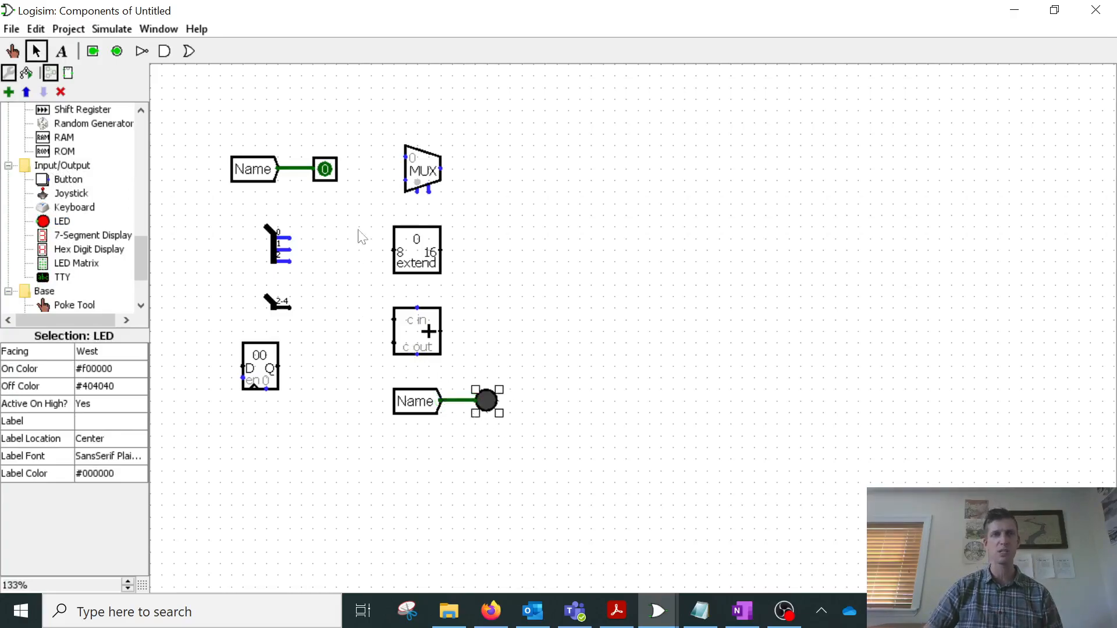
# Step: Toggle the input pin at the upper tunnel repeatedly, ending at 0, to test the LED at the lower tunnel
pyautogui.click(13, 52)
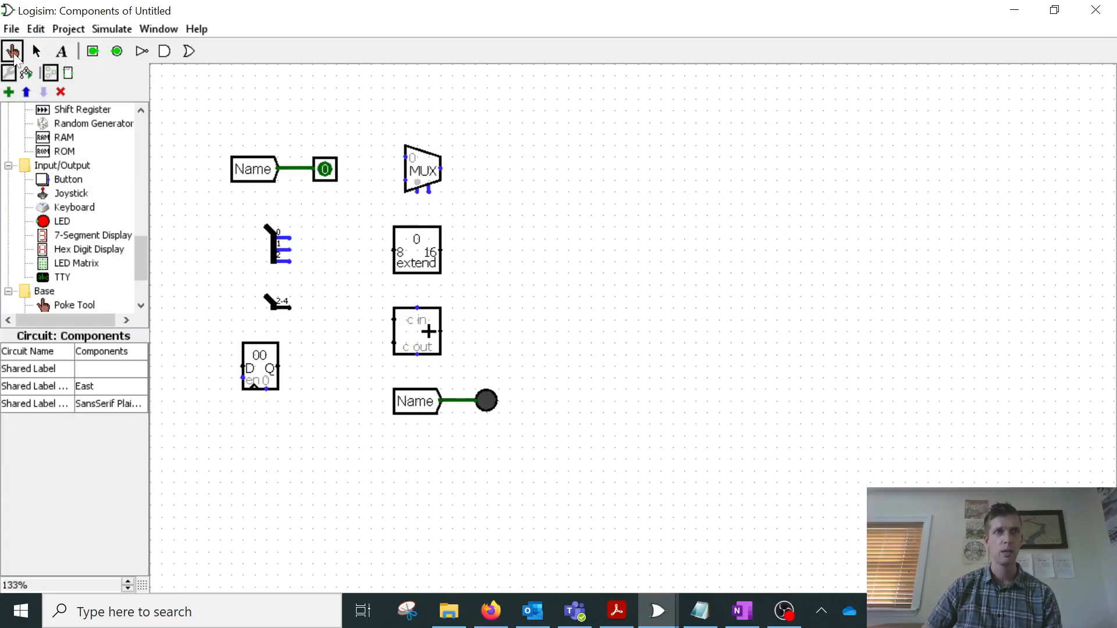
pyautogui.click(327, 179)
pyautogui.click(327, 178)
pyautogui.click(327, 178)
pyautogui.click(327, 178)
pyautogui.click(327, 178)
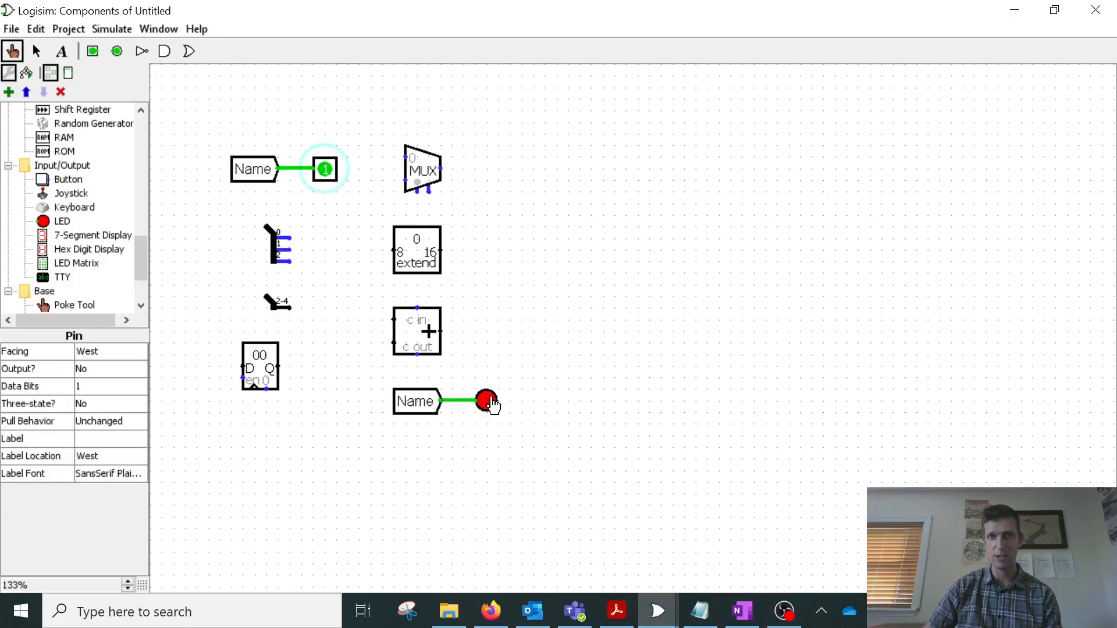
pyautogui.click(326, 178)
pyautogui.click(326, 178)
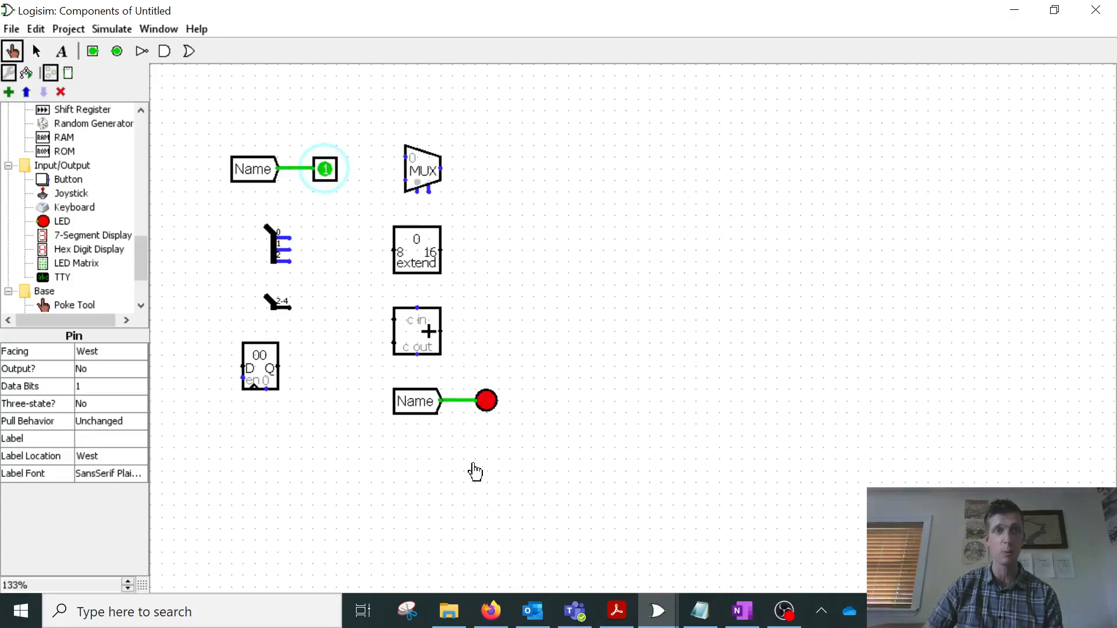
pyautogui.click(326, 174)
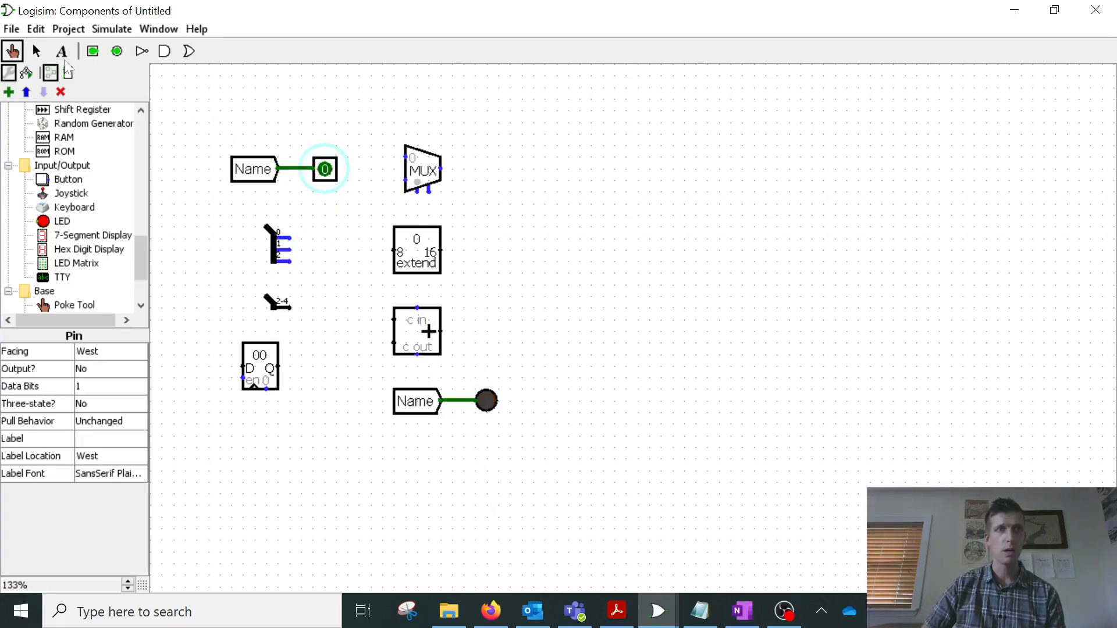
# Step: Examine the label of the upper tunnel, leaving it as Name
pyautogui.click(36, 51)
pyautogui.click(235, 176)
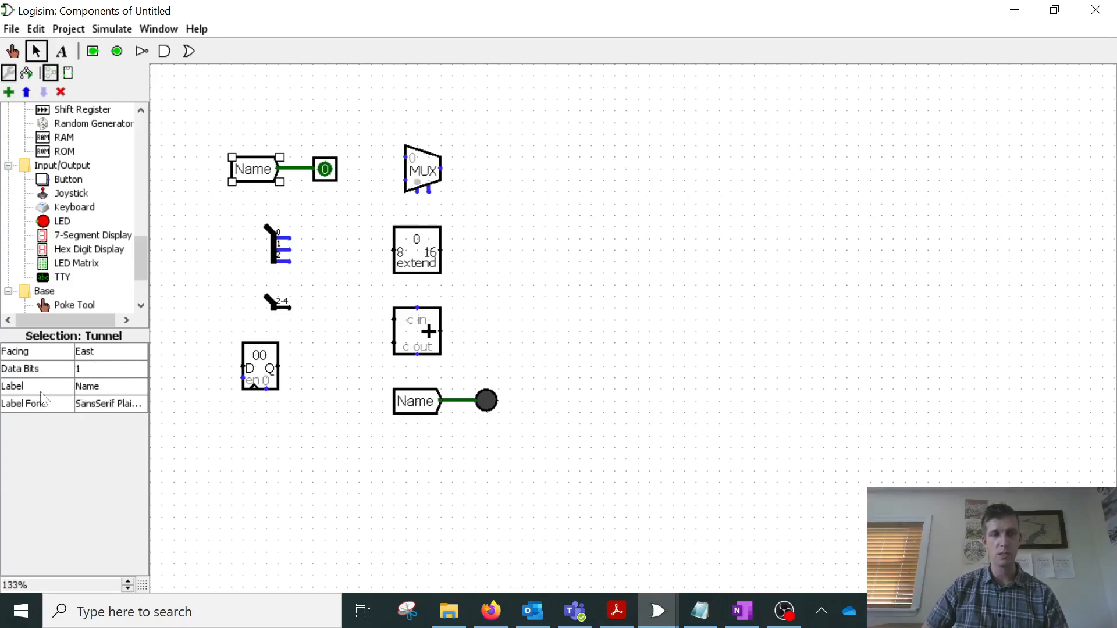
pyautogui.click(99, 390)
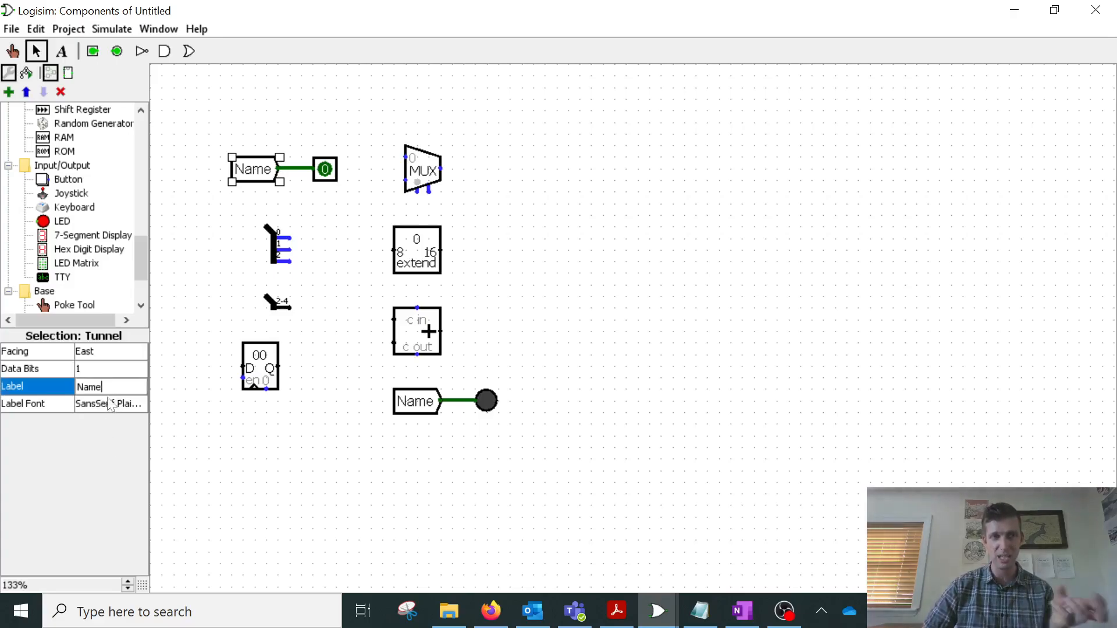
pyautogui.press('Return')
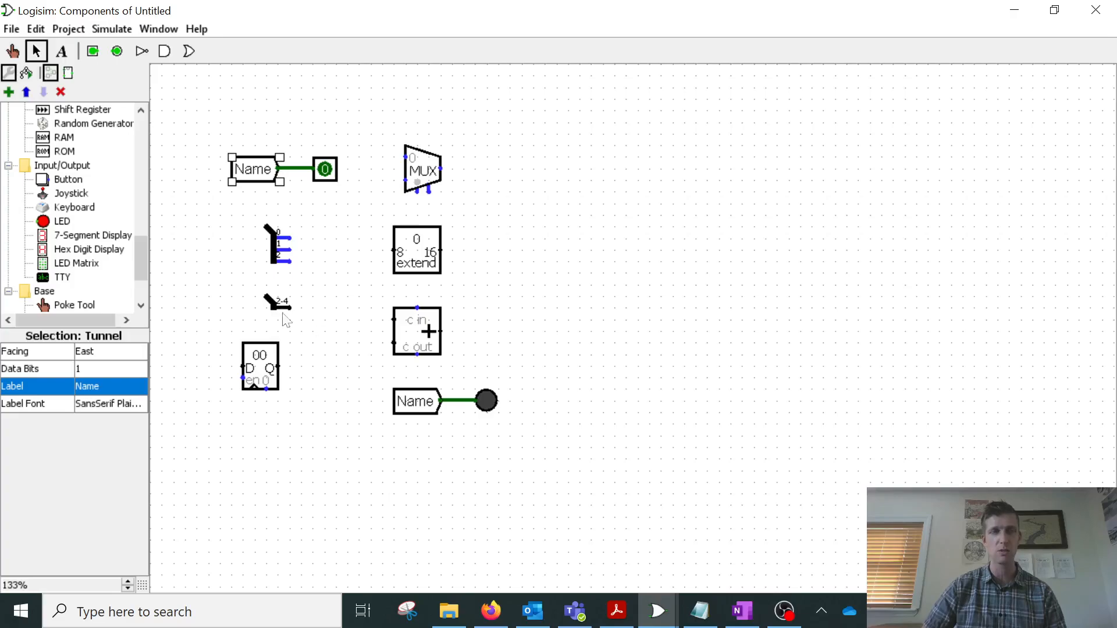
# Step: Add an input pin with 3 data bits beside the three-way splitter and wire it to the splitter's combined end
pyautogui.scroll(15, 72, 250)
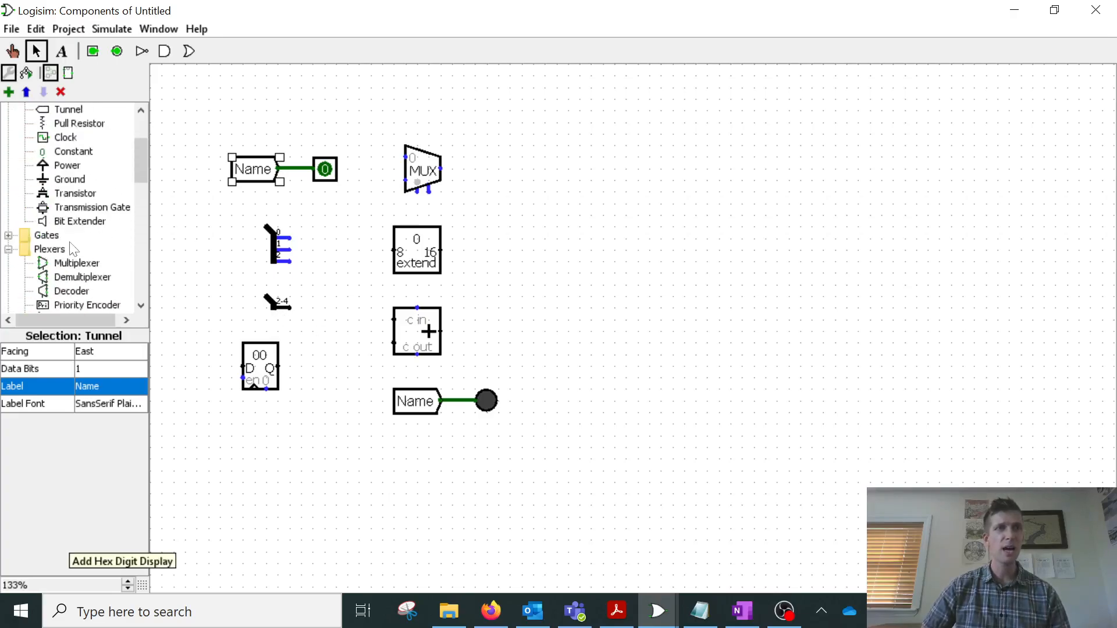
pyautogui.scroll(1, 72, 250)
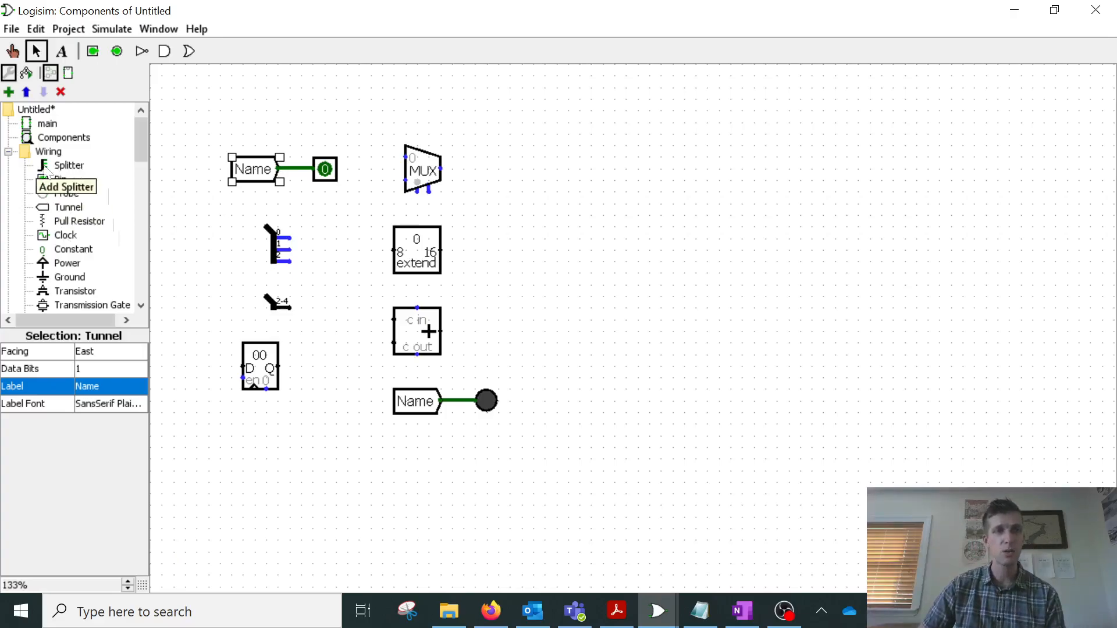
pyautogui.click(274, 256)
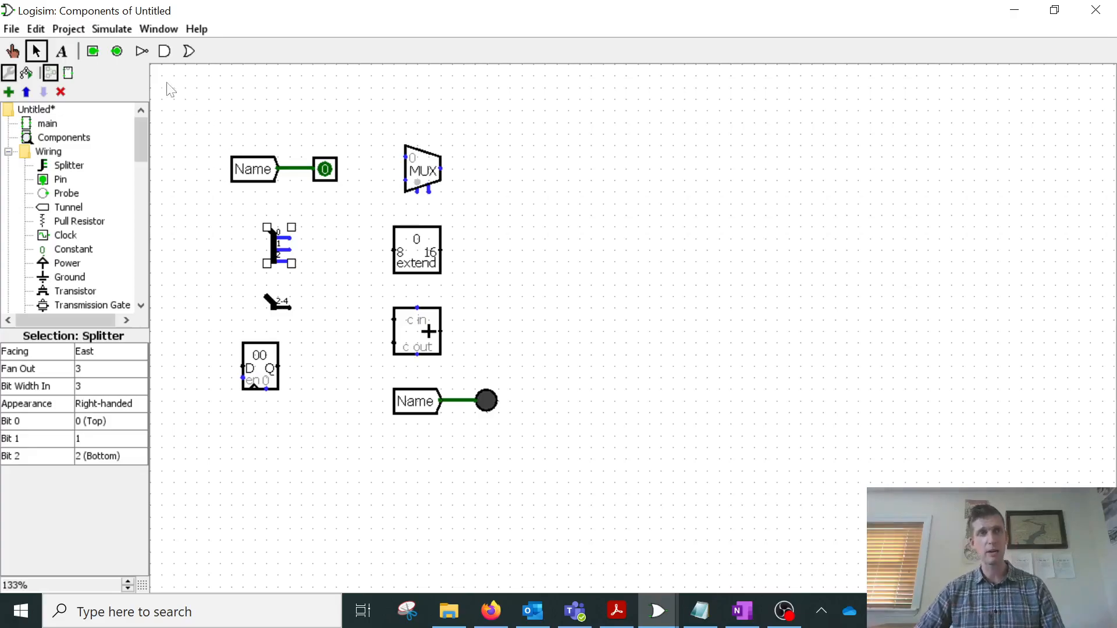
pyautogui.click(92, 51)
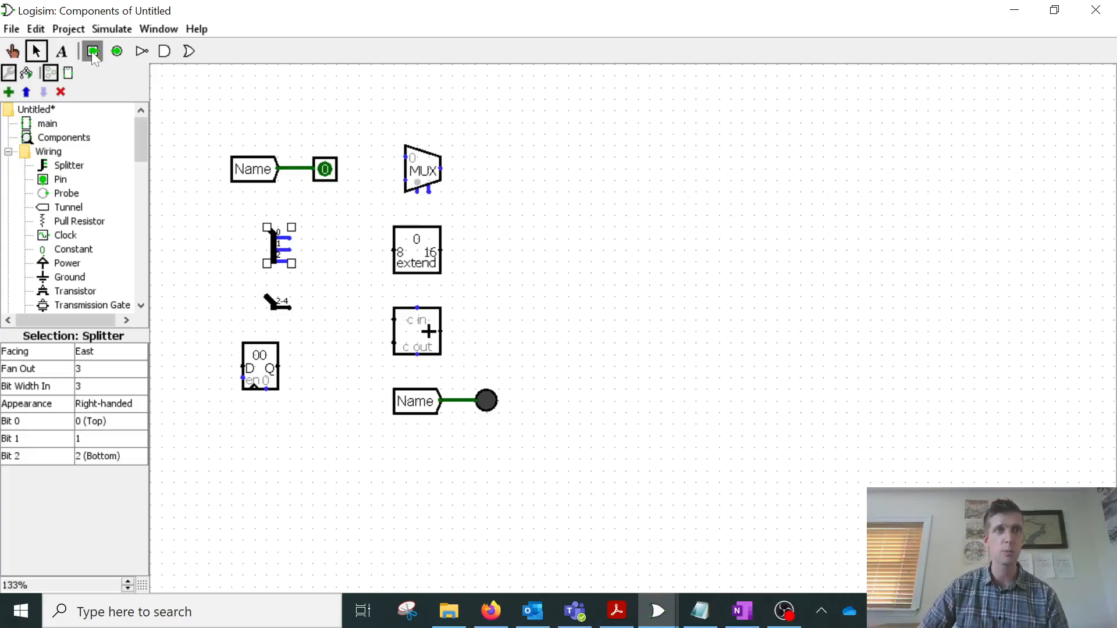
pyautogui.click(243, 226)
pyautogui.click(107, 387)
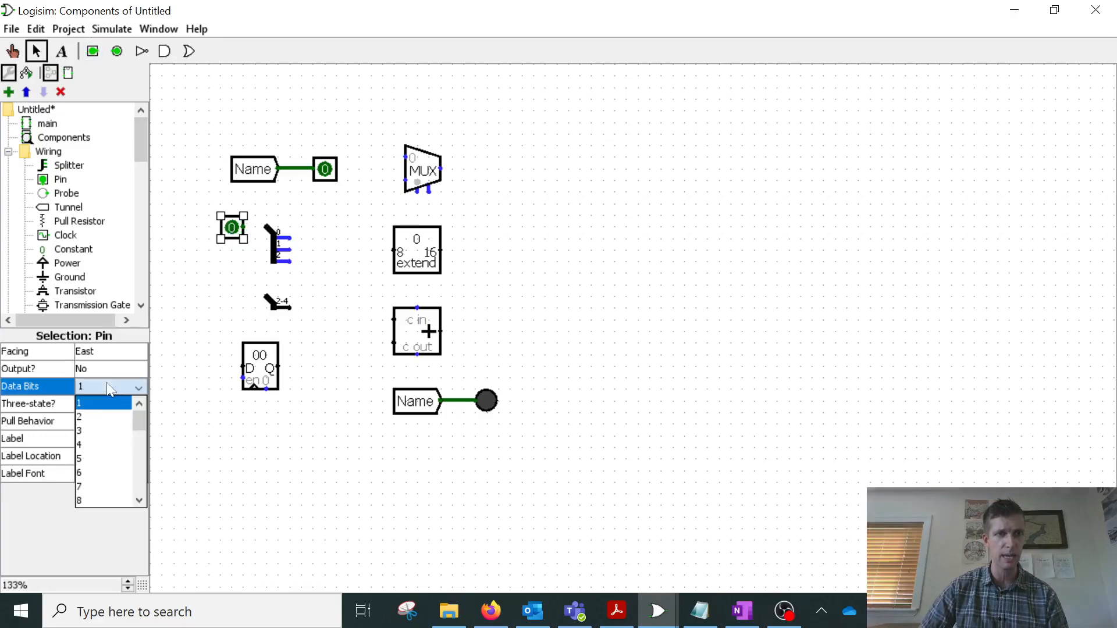
pyautogui.click(107, 431)
pyautogui.moveTo(247, 226); pyautogui.dragTo(267, 235)
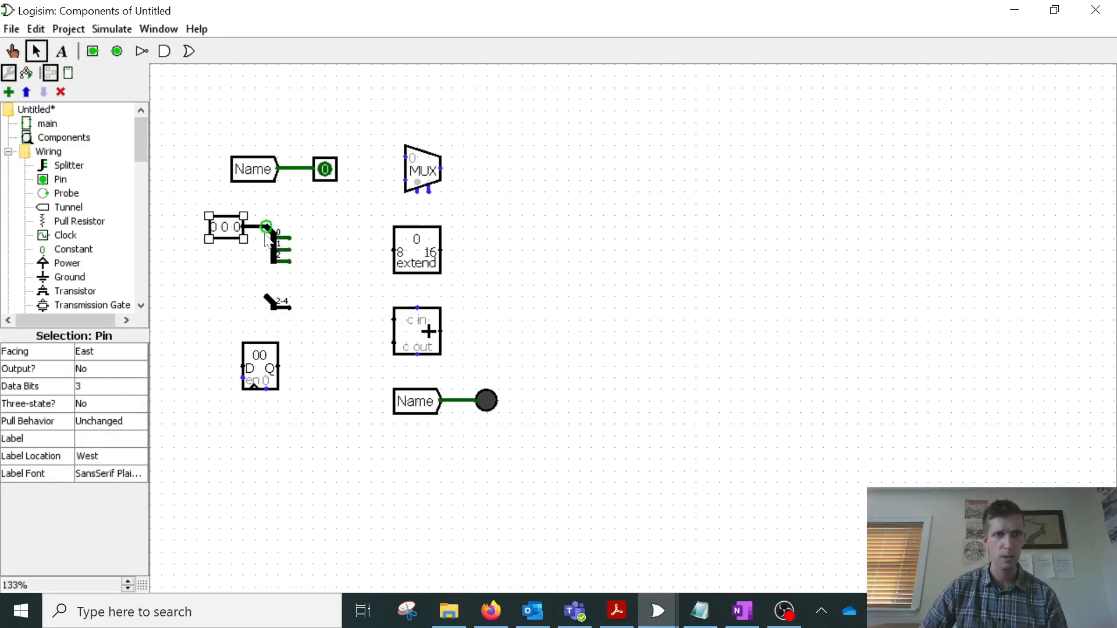
# Step: Place three copies of the existing LED in a column beside the three-way splitter and wire each to one splitter output
pyautogui.click(487, 404)
pyautogui.moveTo(490, 407); pyautogui.dragTo(336, 284)
pyautogui.hotkey('ctrl', 'v')
pyautogui.hotkey('ctrl', 'v')
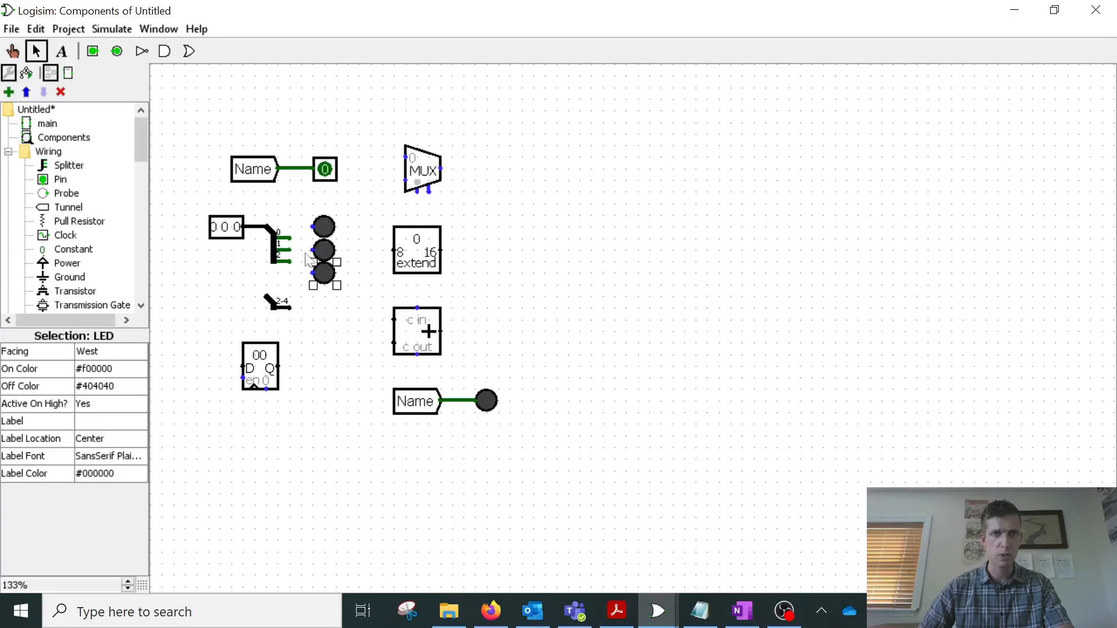
pyautogui.moveTo(306, 246)
pyautogui.mouseDown()
pyautogui.moveTo(301, 226)
pyautogui.moveTo(313, 227)
pyautogui.moveTo(301, 274)
pyautogui.moveTo(313, 273)
pyautogui.mouseUp()
# Step: Set the 3-bit input pin to 001 and finally to 100 to test the three LEDs on the splitter
pyautogui.click(12, 51)
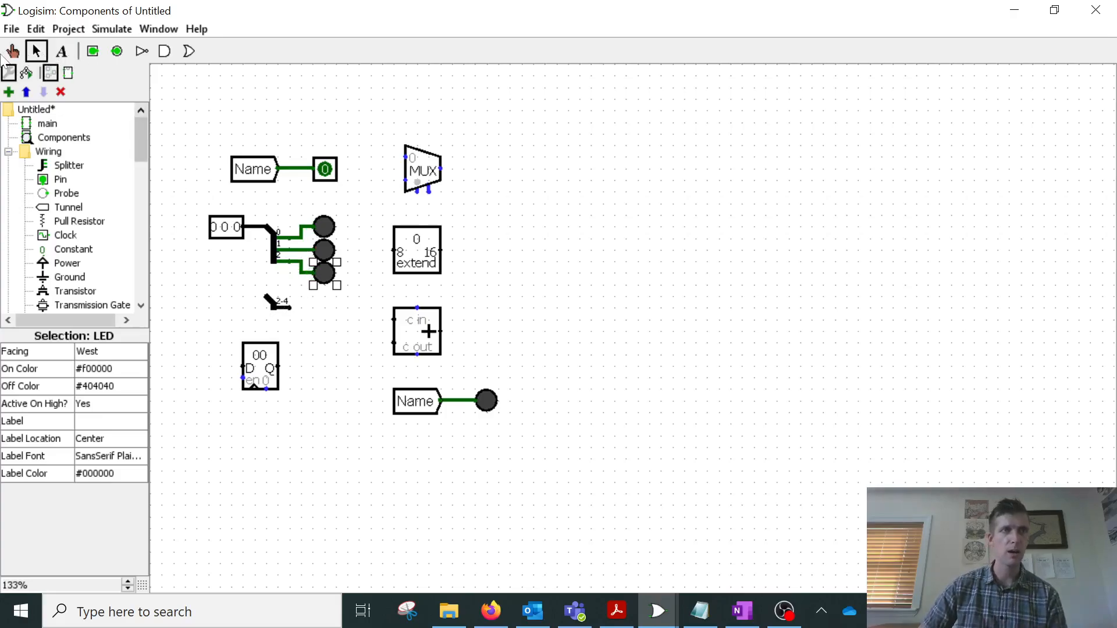
pyautogui.click(238, 229)
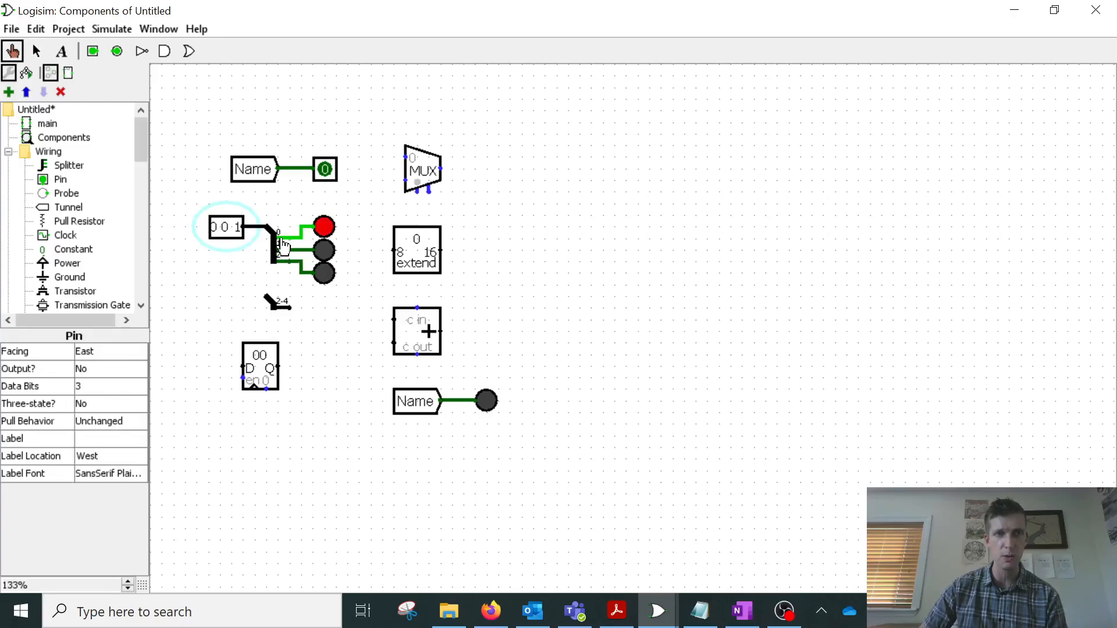
pyautogui.click(243, 240)
pyautogui.click(214, 228)
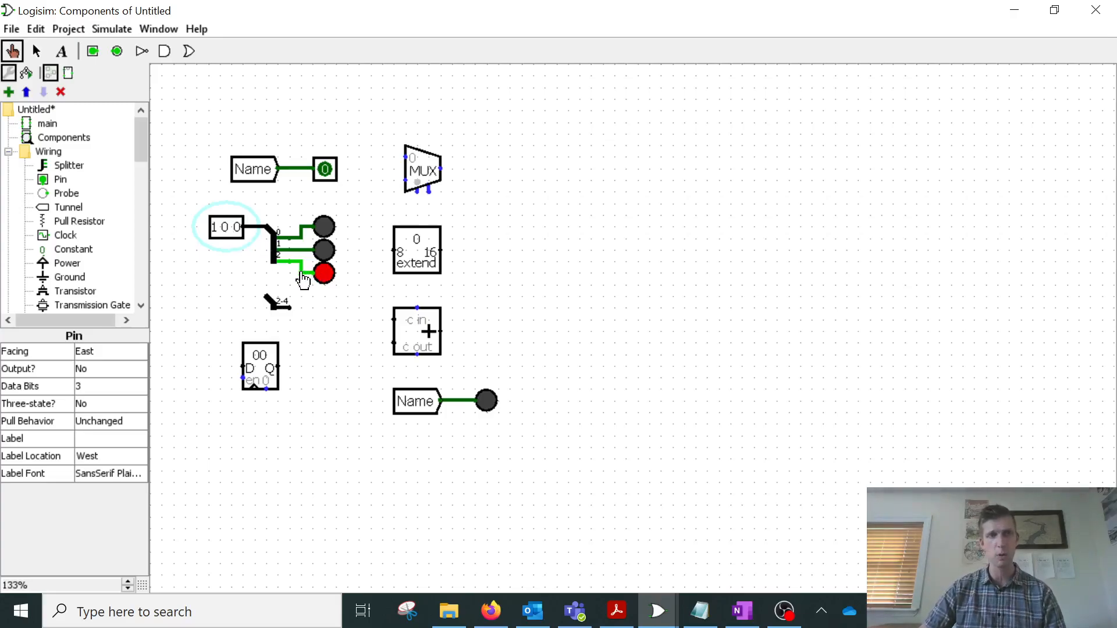
# Step: Add an input pin with 5 data bits beside the lower splitter and wire it to the splitter's combined end
pyautogui.click(37, 52)
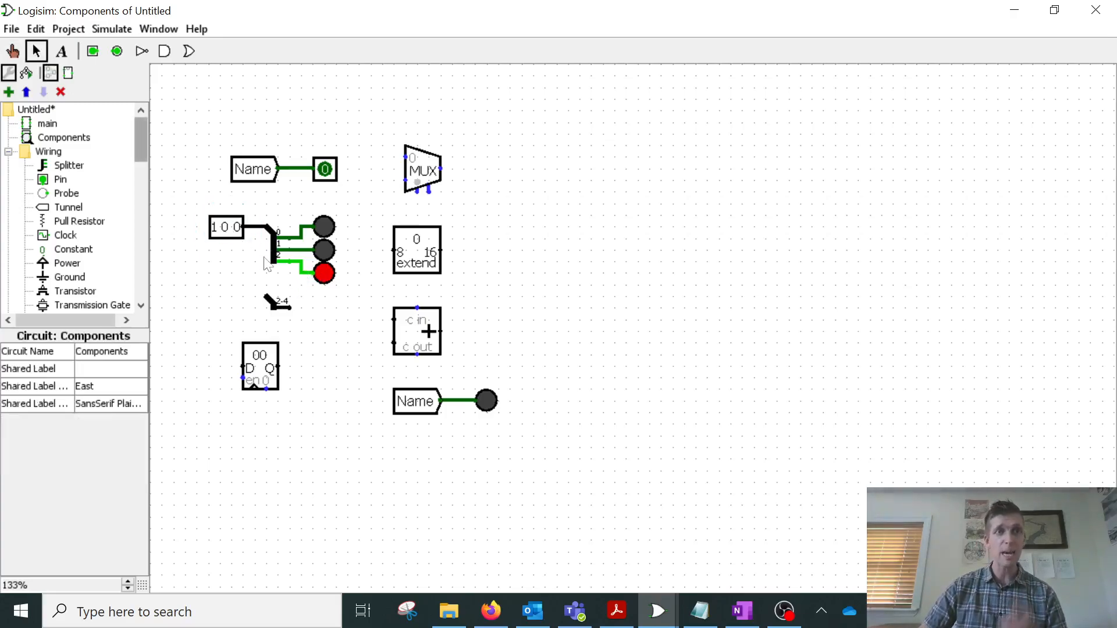
pyautogui.click(277, 303)
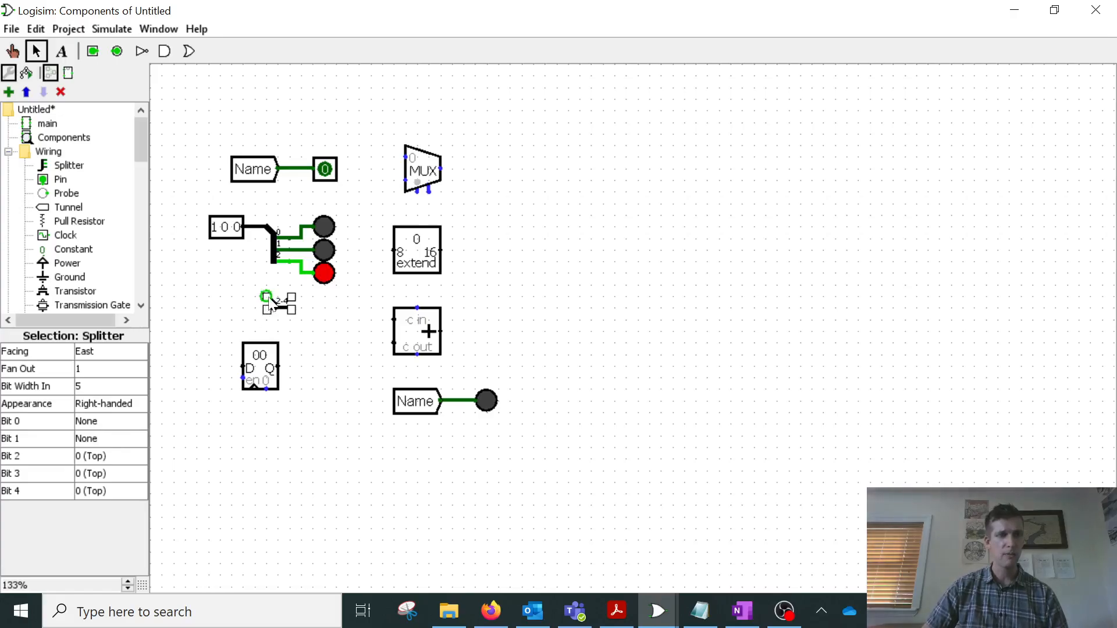
pyautogui.click(93, 52)
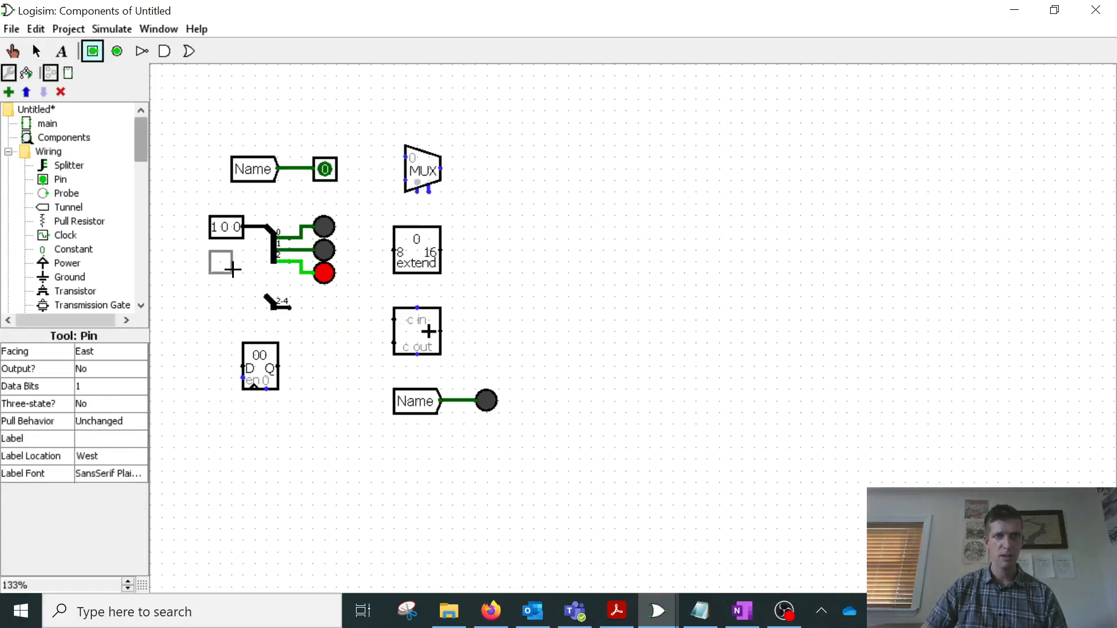
pyautogui.click(244, 297)
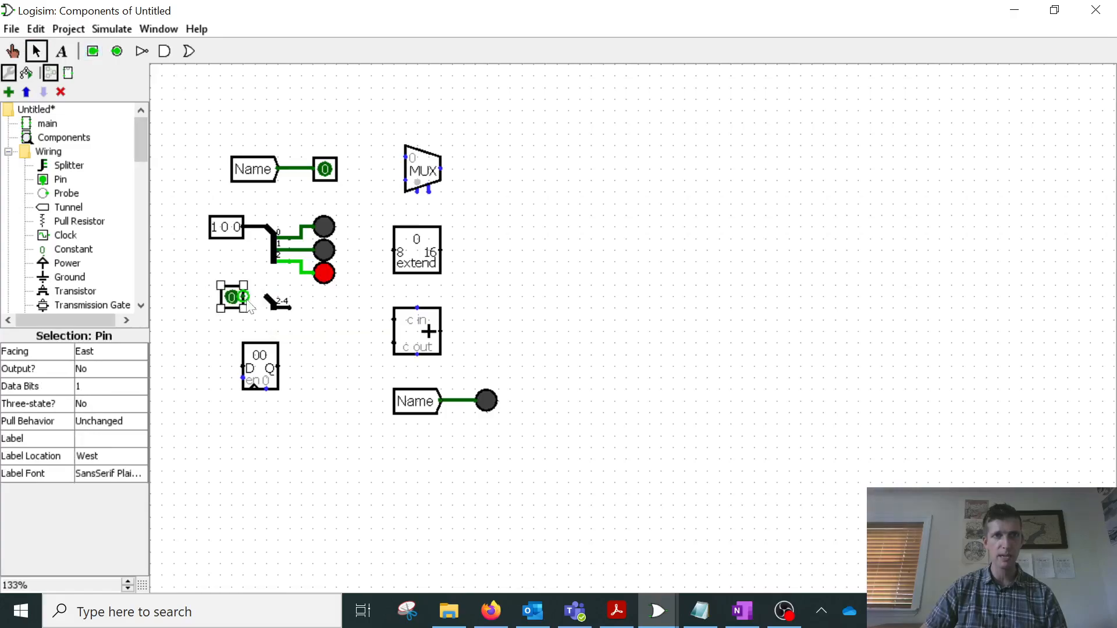
pyautogui.click(102, 386)
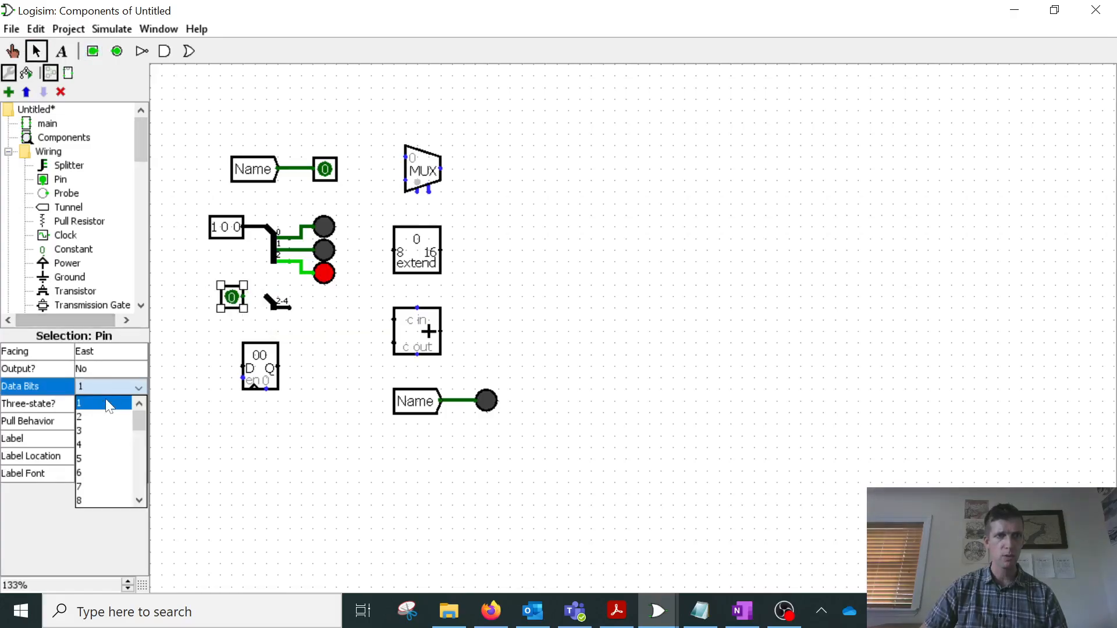
pyautogui.click(107, 464)
pyautogui.moveTo(244, 296); pyautogui.dragTo(266, 296)
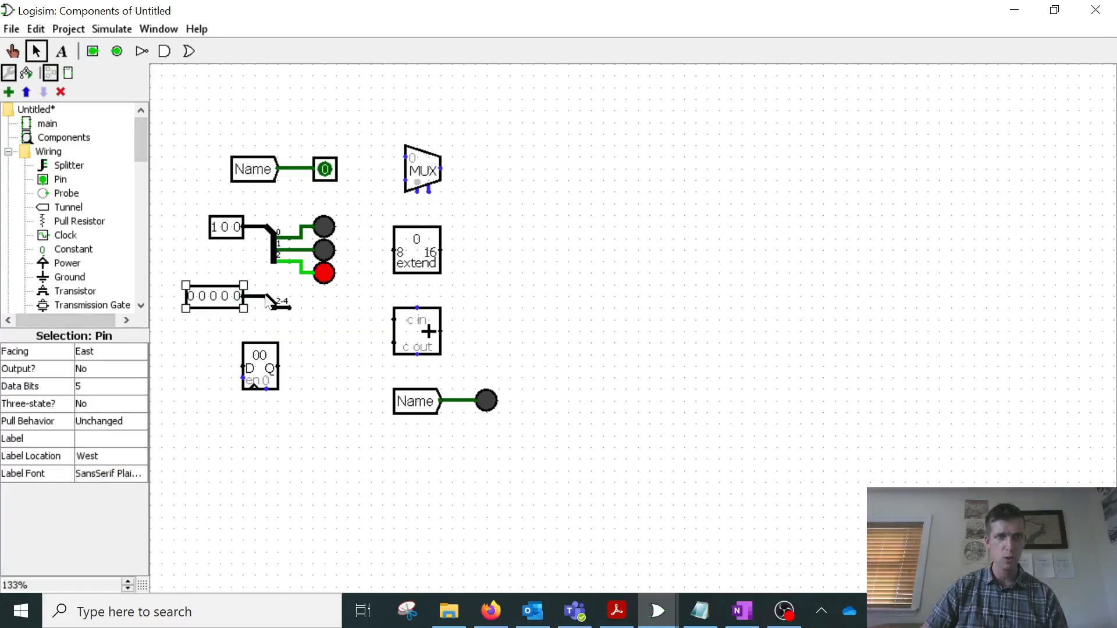
# Step: Add an output pin with 3 data bits beside the lower splitter and wire it to the splitter's 2-4 output
pyautogui.click(116, 52)
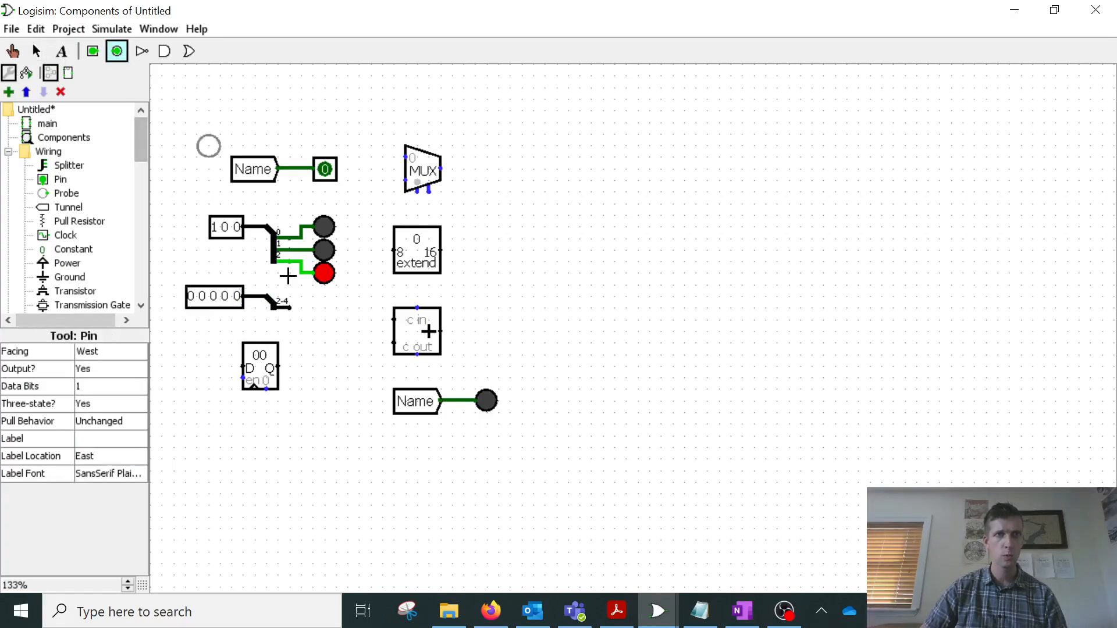
pyautogui.click(315, 309)
pyautogui.click(120, 388)
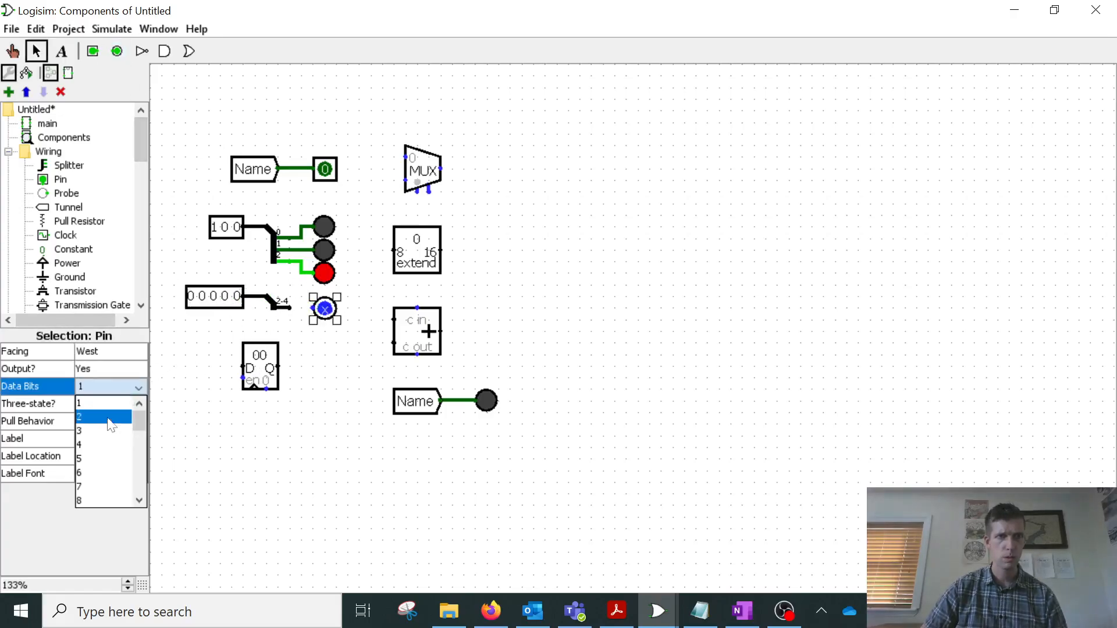
pyautogui.click(110, 428)
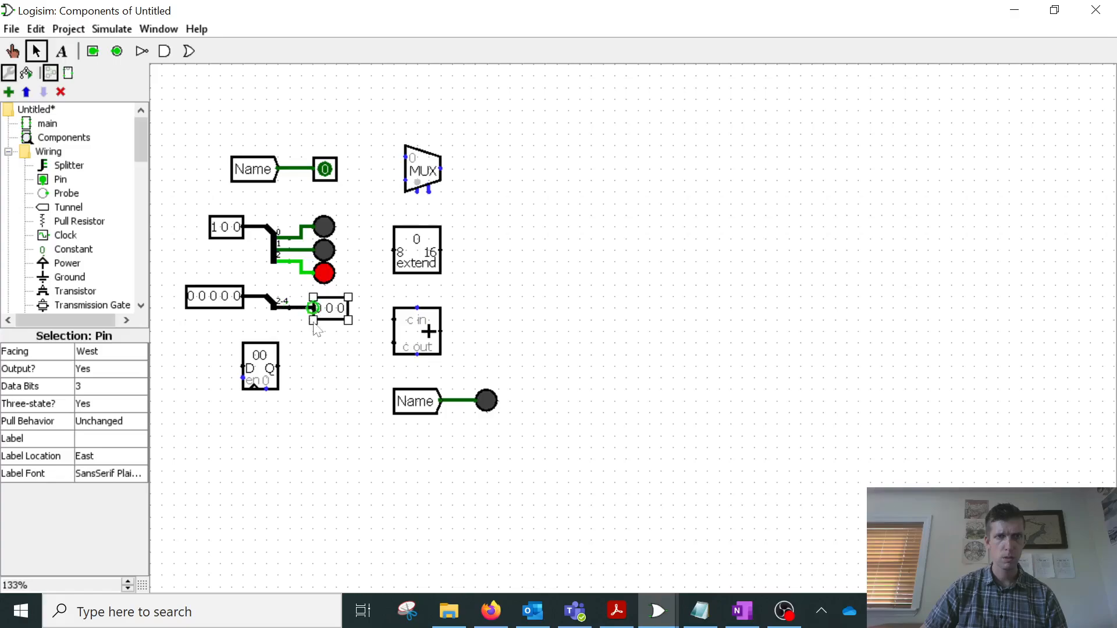
# Step: Set the 5-bit input pin to 11100 and return it to 00000 to test the splitter's 2-4 output
pyautogui.click(13, 51)
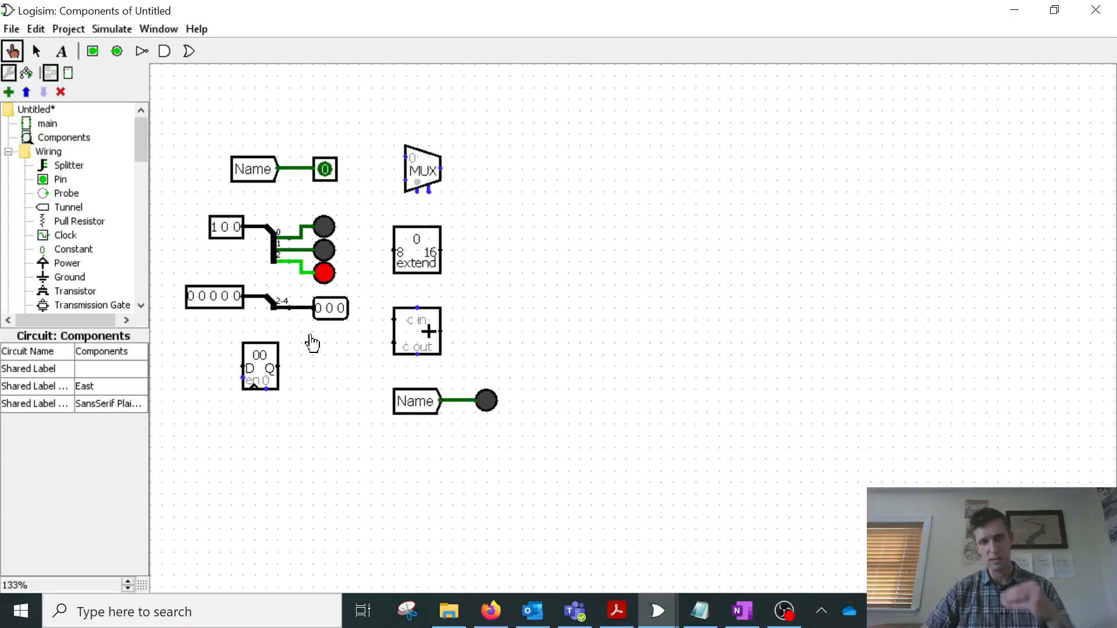
pyautogui.click(191, 298)
pyautogui.click(203, 298)
pyautogui.click(214, 297)
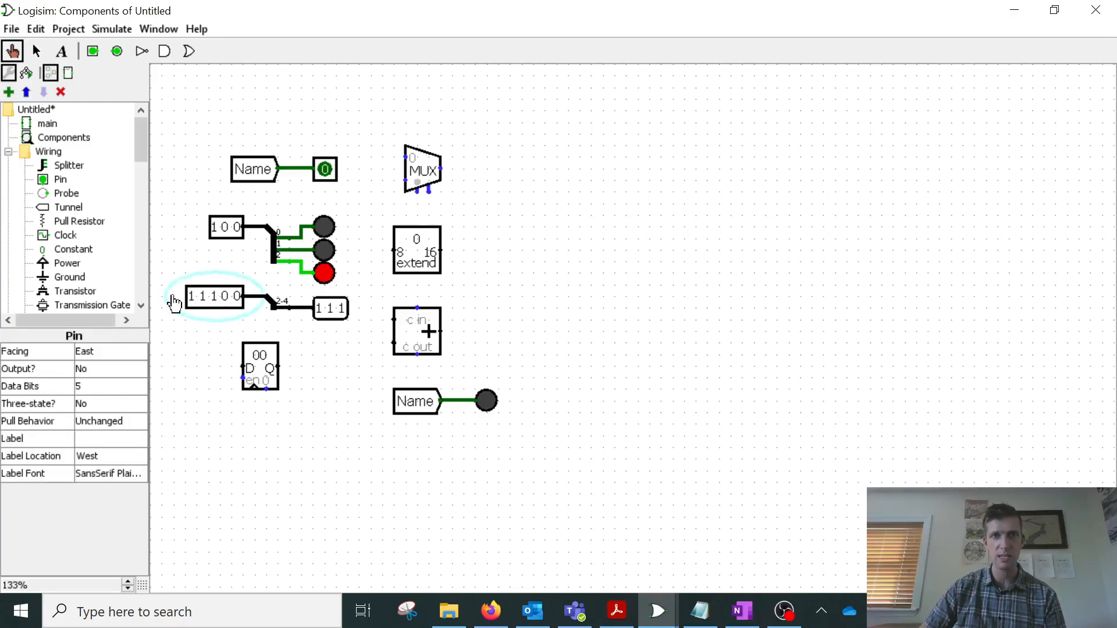
pyautogui.click(213, 298)
pyautogui.click(203, 298)
pyautogui.click(192, 298)
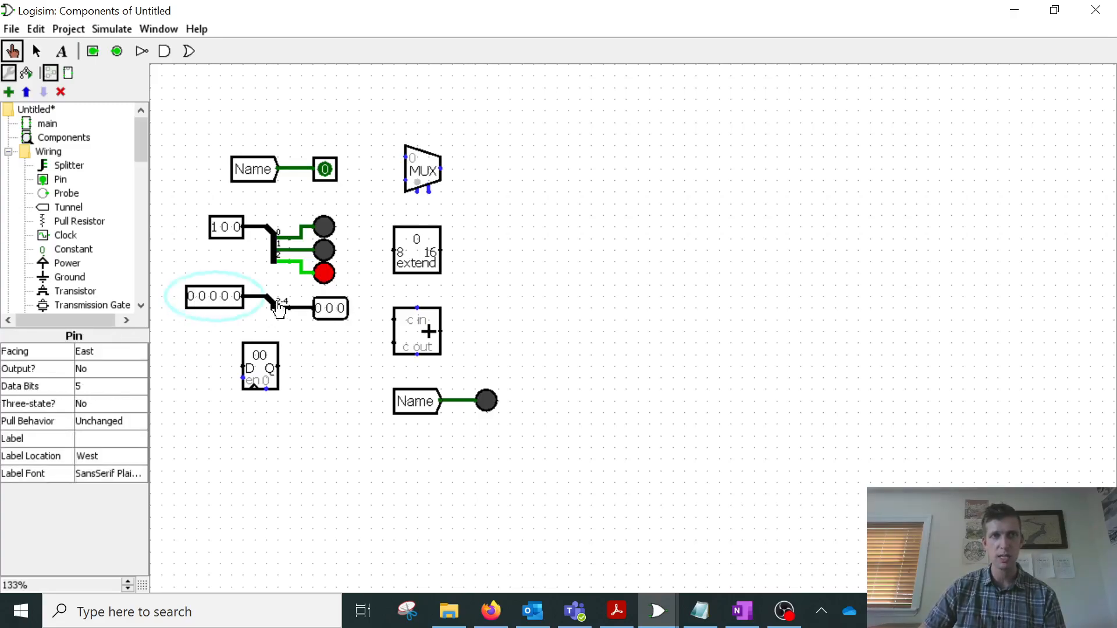
# Step: Toggle the two lowest bits of the 5-bit input pin to test the splitter, ending at 00010
pyautogui.click(236, 298)
pyautogui.click(227, 299)
pyautogui.click(226, 299)
pyautogui.click(236, 298)
pyautogui.click(226, 299)
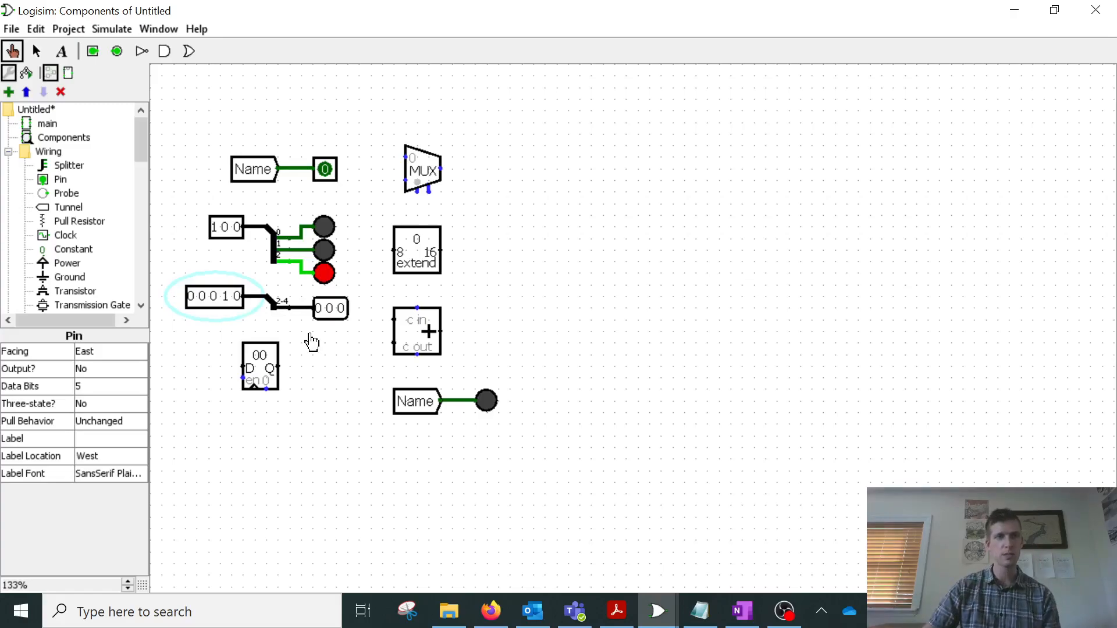
# Step: Examine the register's Data Bits and Trigger options and its pins, leaving the trigger at Rising Edge
pyautogui.click(36, 50)
pyautogui.click(266, 353)
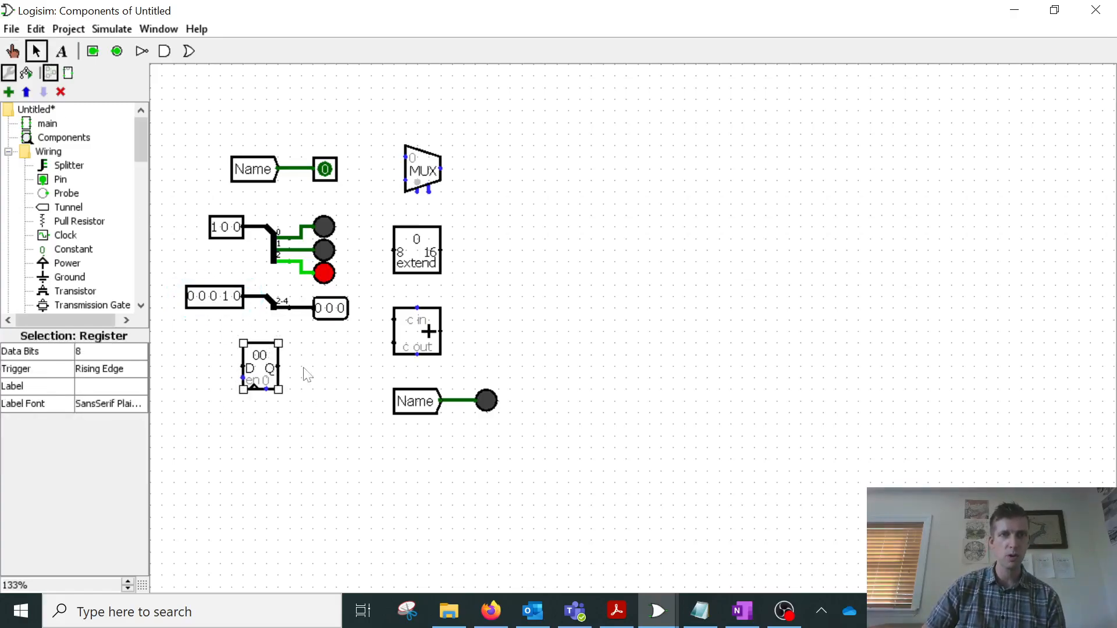
pyautogui.scroll(-9, 63, 229)
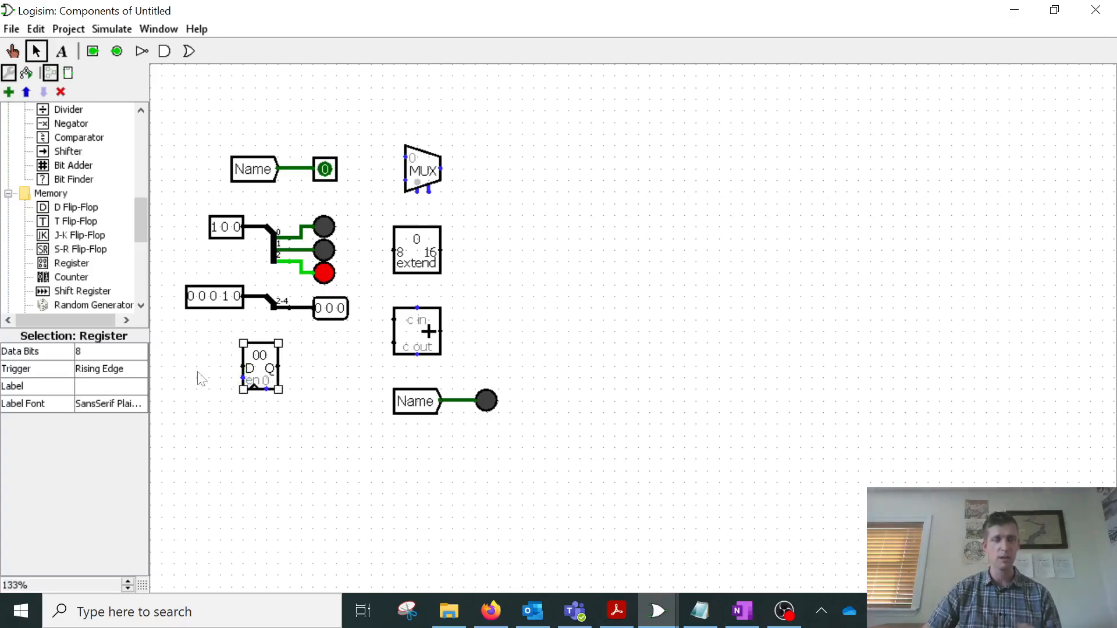
pyautogui.click(93, 353)
pyautogui.click(81, 353)
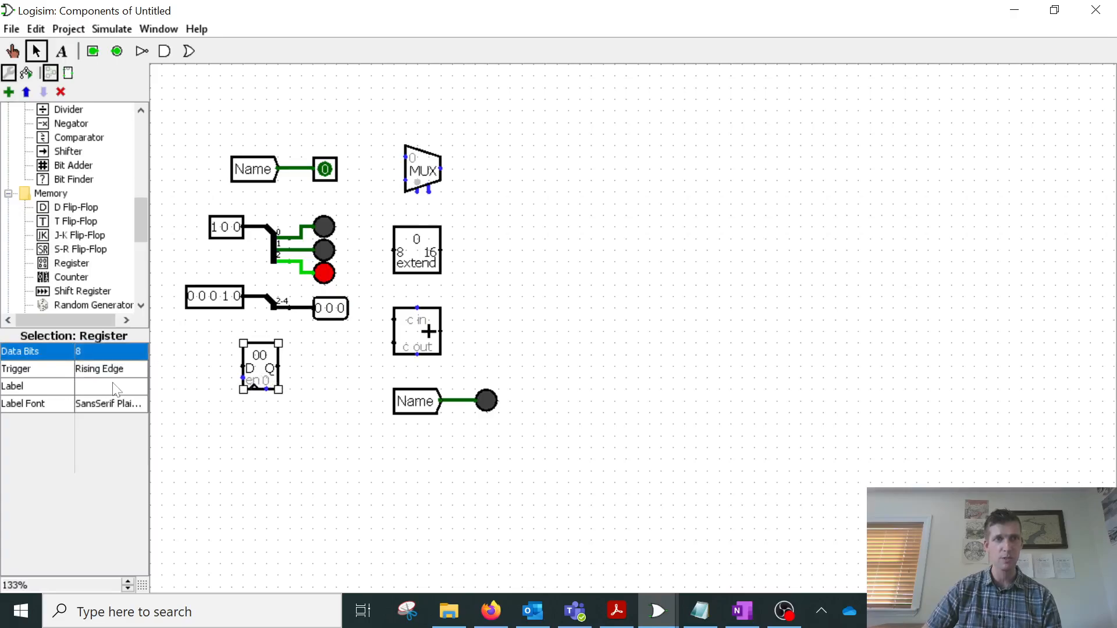
pyautogui.click(104, 368)
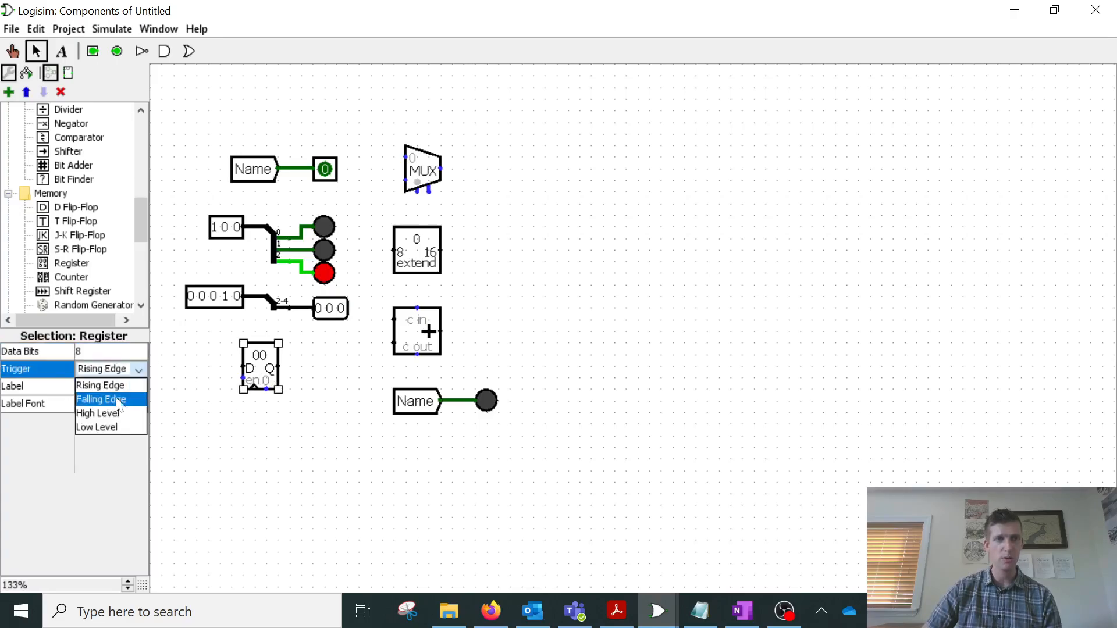
pyautogui.click(137, 381)
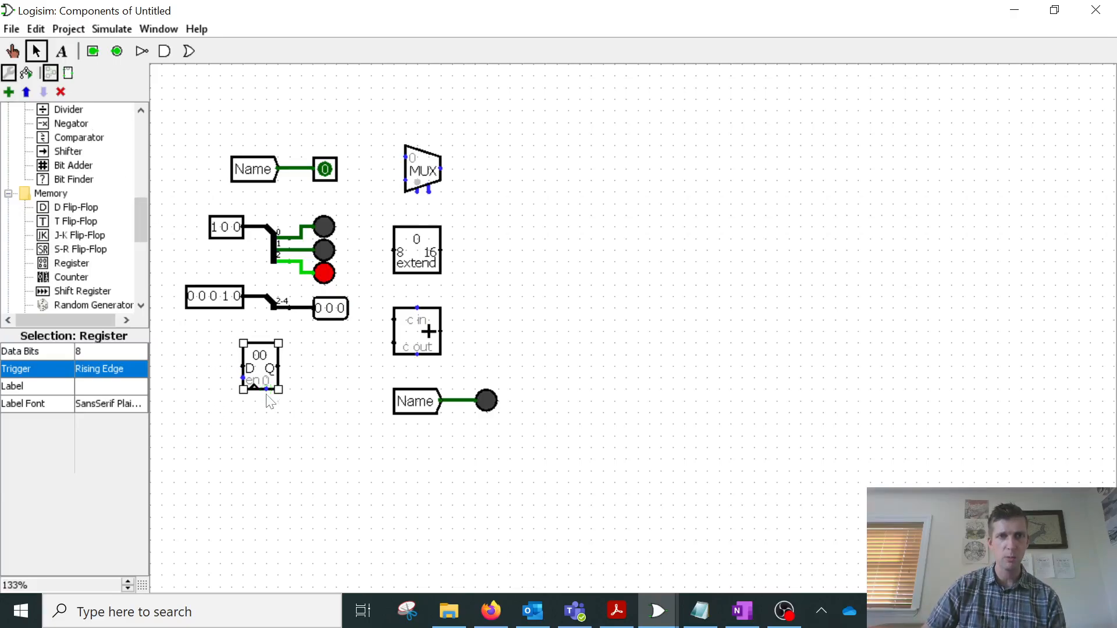
pyautogui.moveTo(267, 396)
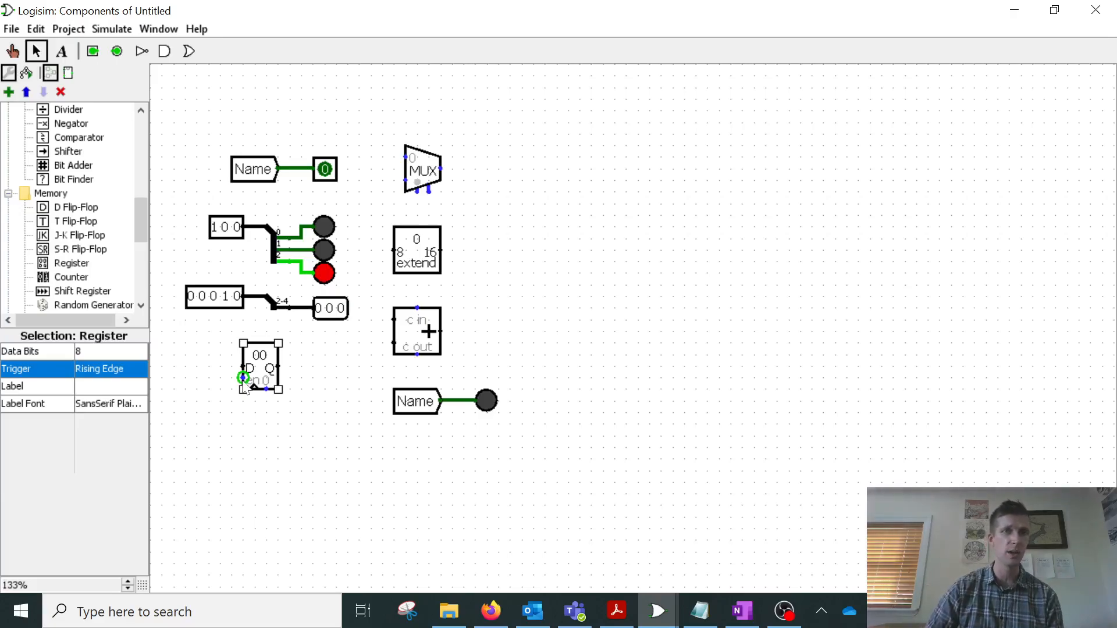
# Step: Move the multiplexer up and to the right to make room for pins around it
pyautogui.moveTo(428, 173); pyautogui.dragTo(455, 146)
pyautogui.scroll(5, 73, 233)
pyautogui.scroll(1, 73, 232)
pyautogui.scroll(-1, 73, 233)
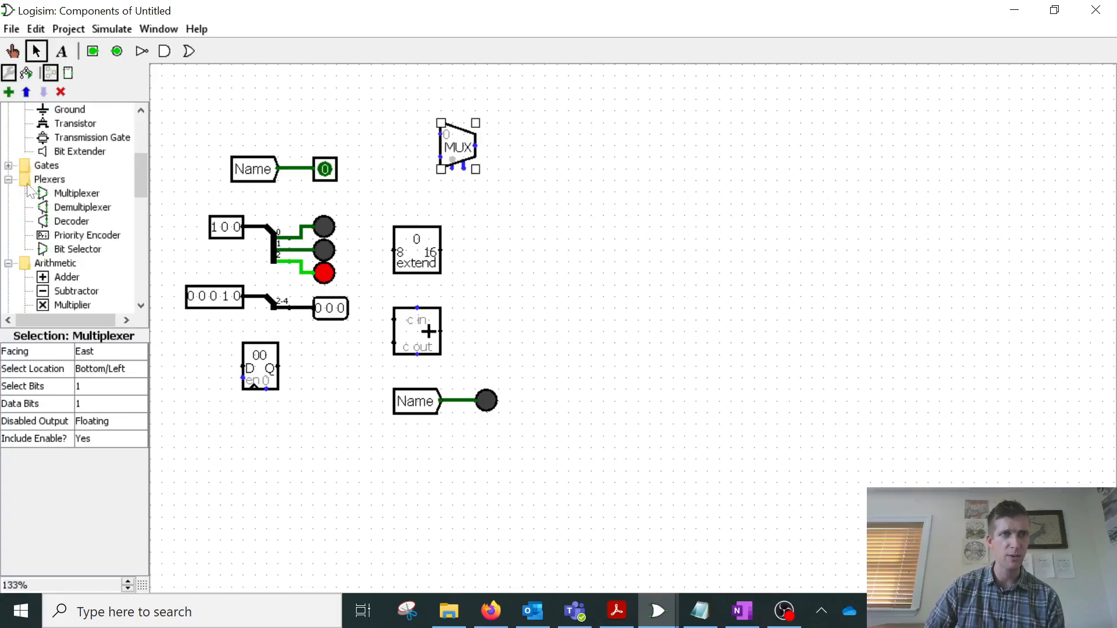
# Step: Place two 1-bit input pins, one below the other, beside the multiplexer's data inputs
pyautogui.click(92, 51)
pyautogui.click(417, 135)
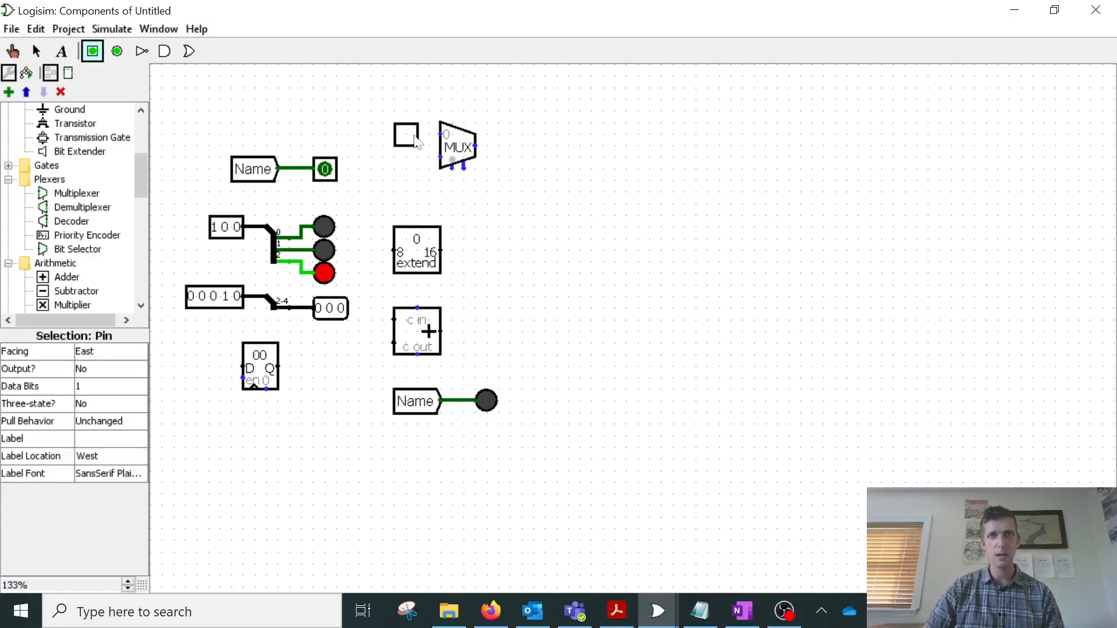
pyautogui.hotkey('ctrl', 'd')
pyautogui.moveTo(412, 148)
pyautogui.mouseDown()
pyautogui.moveTo(401, 170)
pyautogui.moveTo(402, 159)
pyautogui.mouseUp()
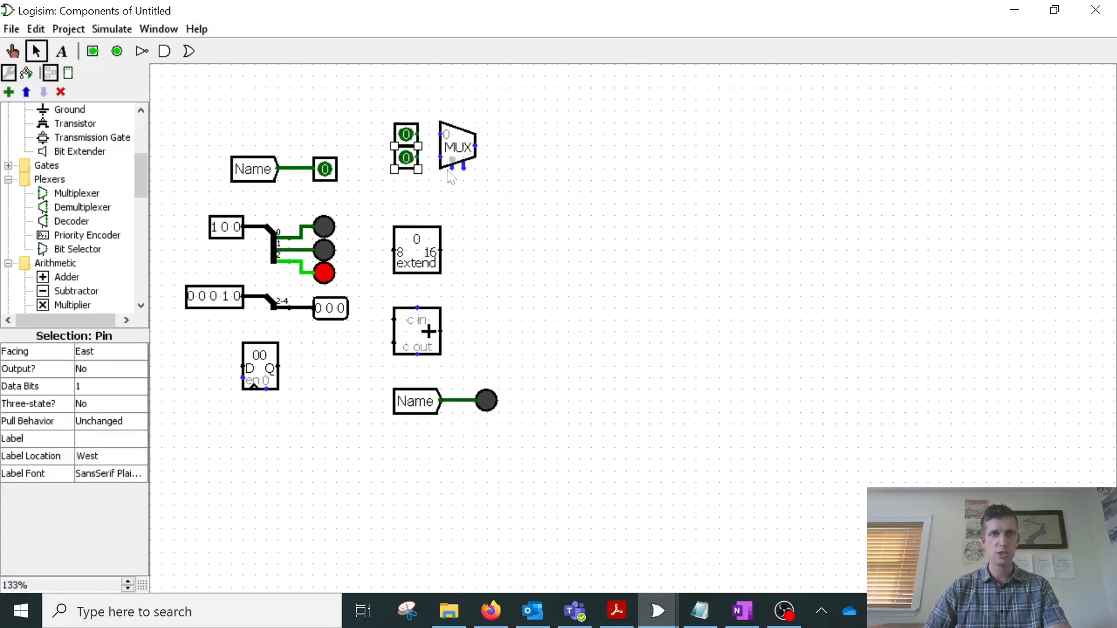
# Step: Place an output pin beside the multiplexer's output and wire it and both input pins to the multiplexer
pyautogui.click(117, 52)
pyautogui.click(507, 149)
pyautogui.moveTo(419, 135); pyautogui.dragTo(508, 145)
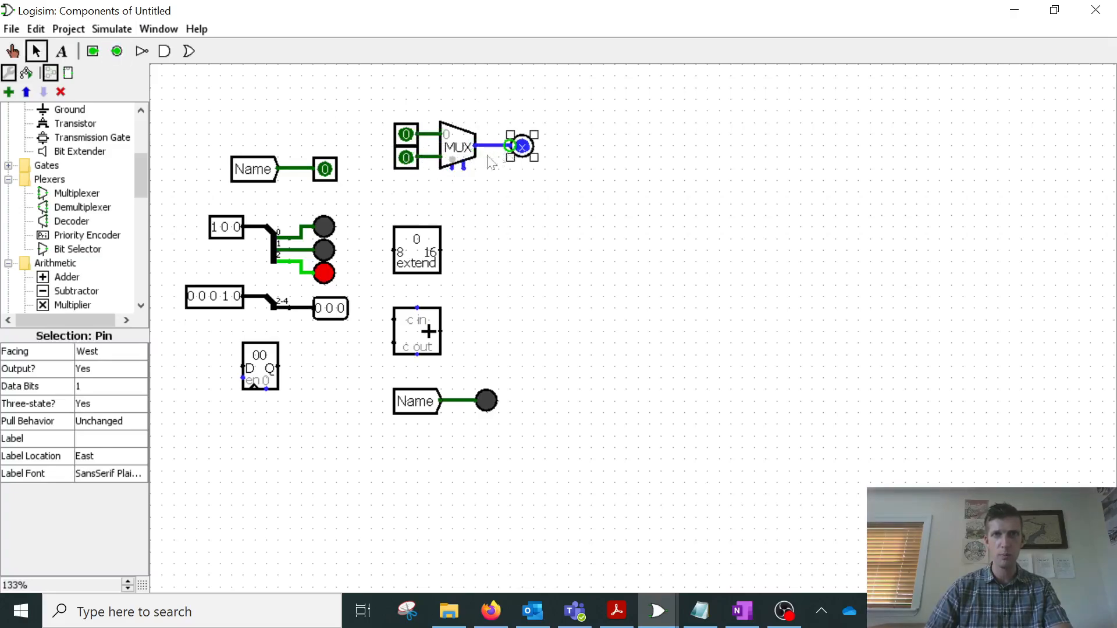
# Step: Place a 1-bit input pin below the multiplexer and set its facing to North
pyautogui.click(92, 51)
pyautogui.click(457, 205)
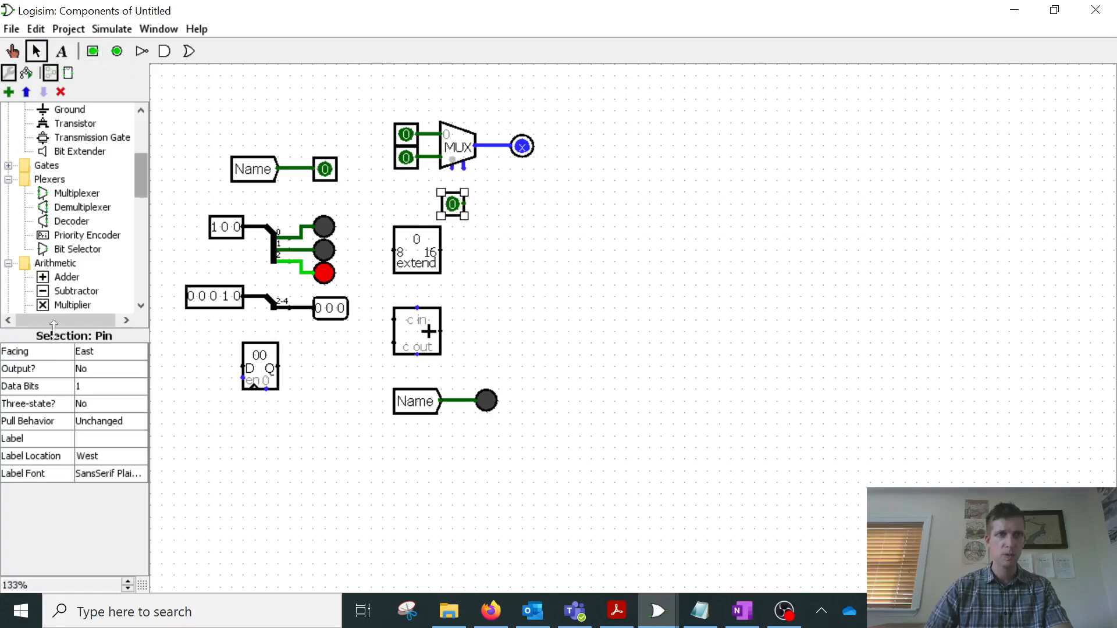
pyautogui.click(93, 351)
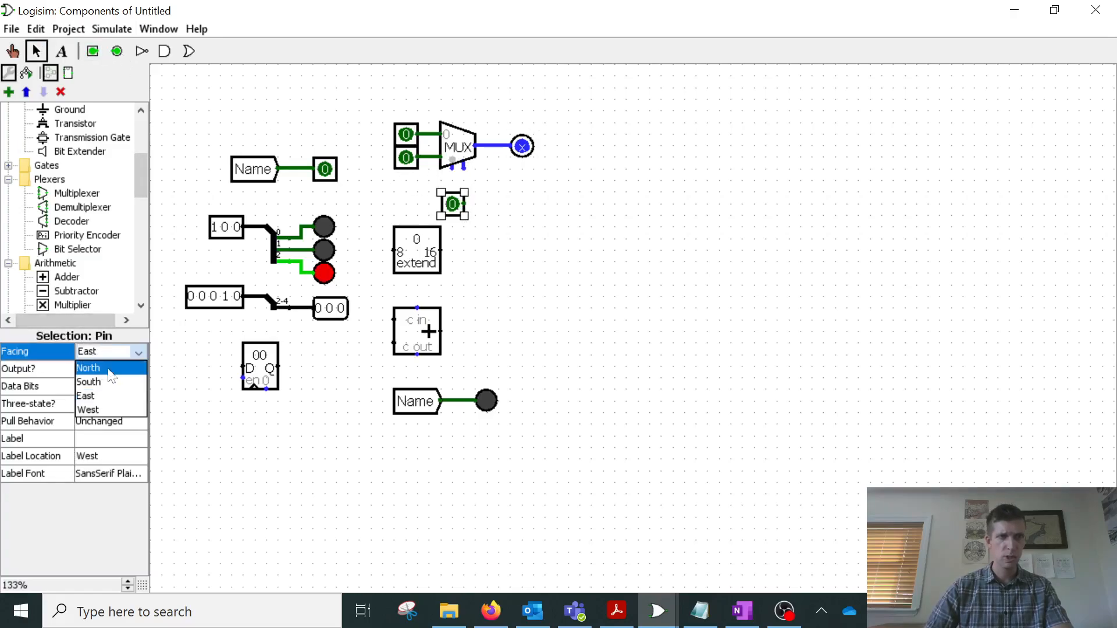
pyautogui.click(88, 364)
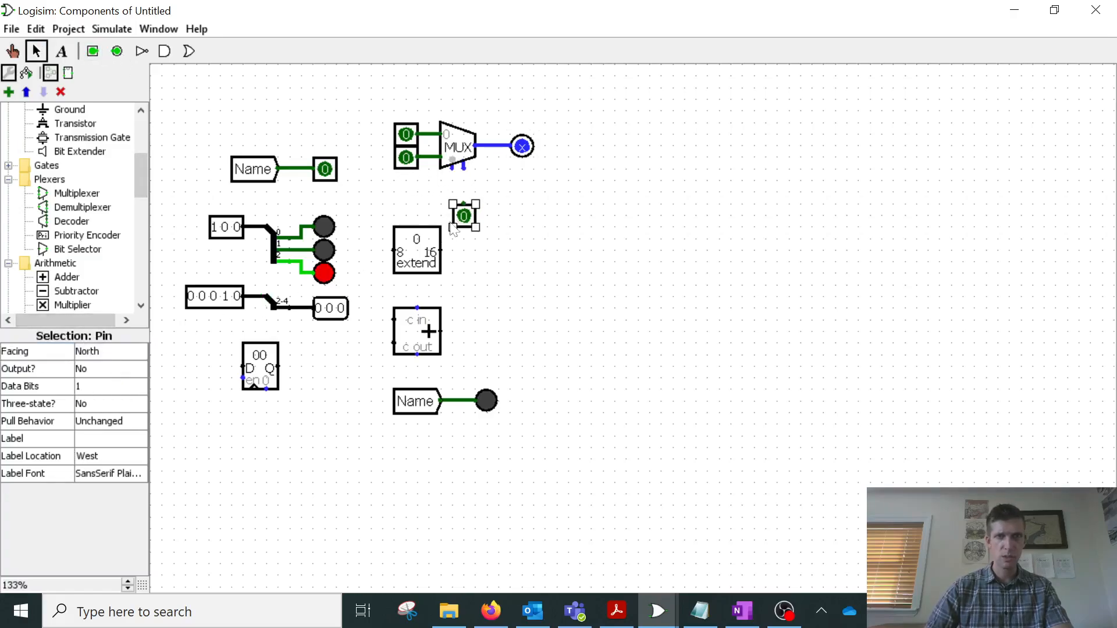
# Step: Remove the multiplexer's enable input by setting Include Enable to No, and wire the pin below it to the select input
pyautogui.click(454, 158)
pyautogui.click(87, 441)
pyautogui.click(101, 465)
pyautogui.moveTo(473, 215); pyautogui.dragTo(453, 169)
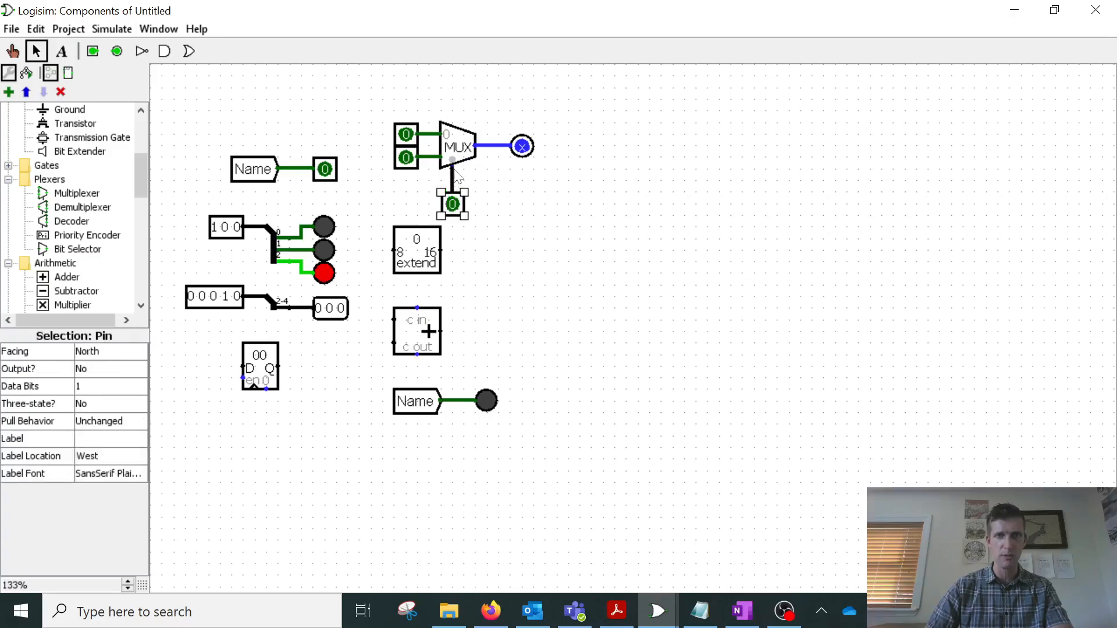
# Step: Test the multiplexer by setting its lower data input to 1 and switching the select pin to 1
pyautogui.click(13, 52)
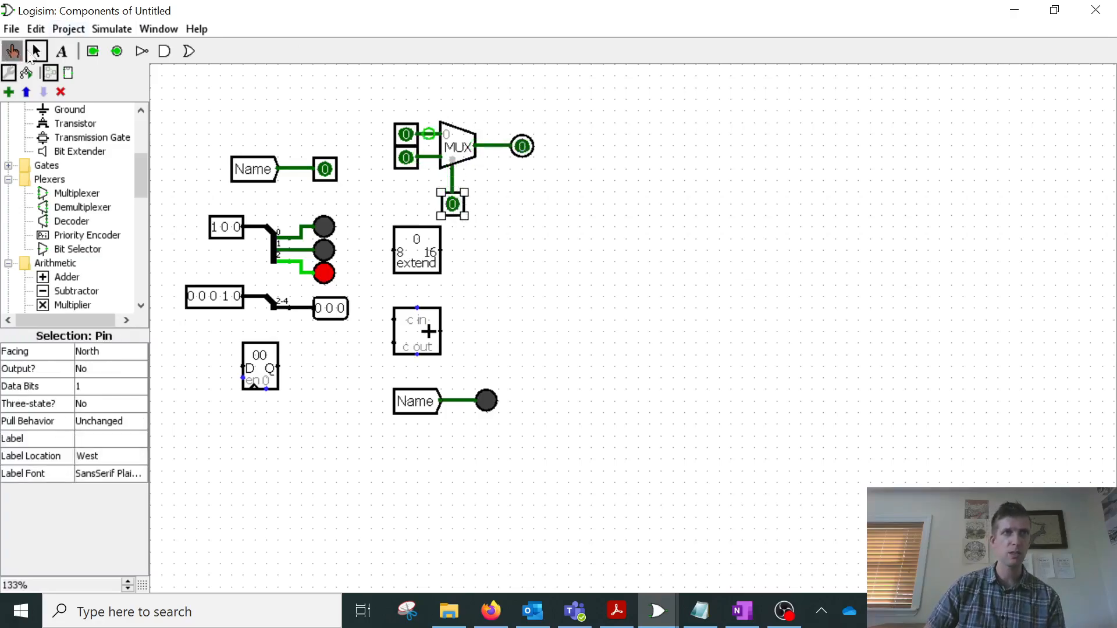
pyautogui.click(406, 158)
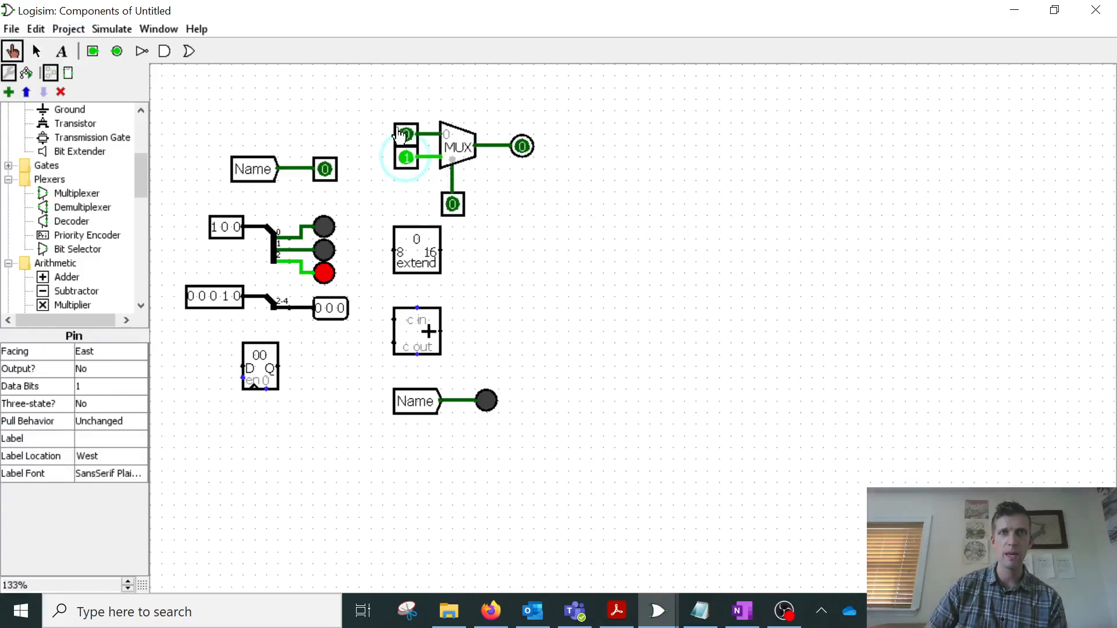
pyautogui.click(408, 165)
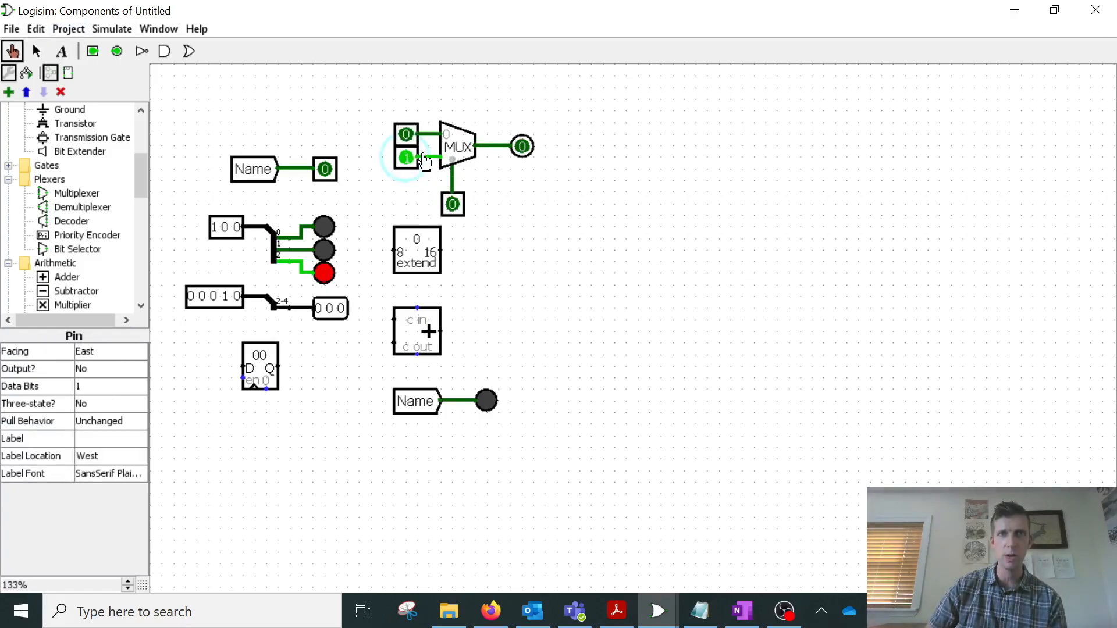
pyautogui.click(454, 205)
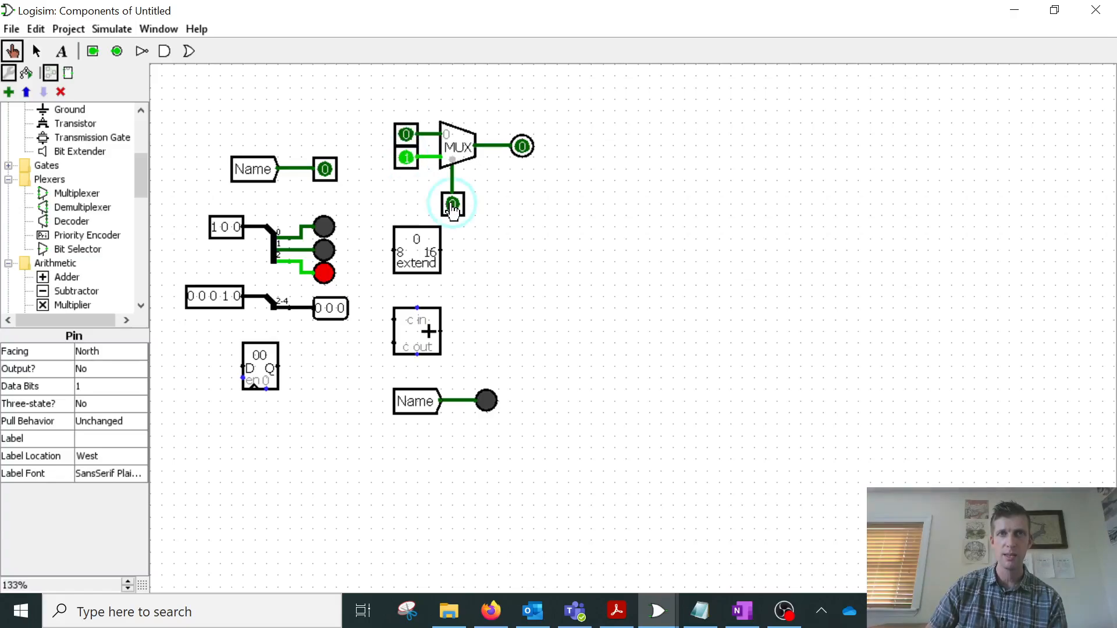
pyautogui.click(457, 209)
pyautogui.click(452, 210)
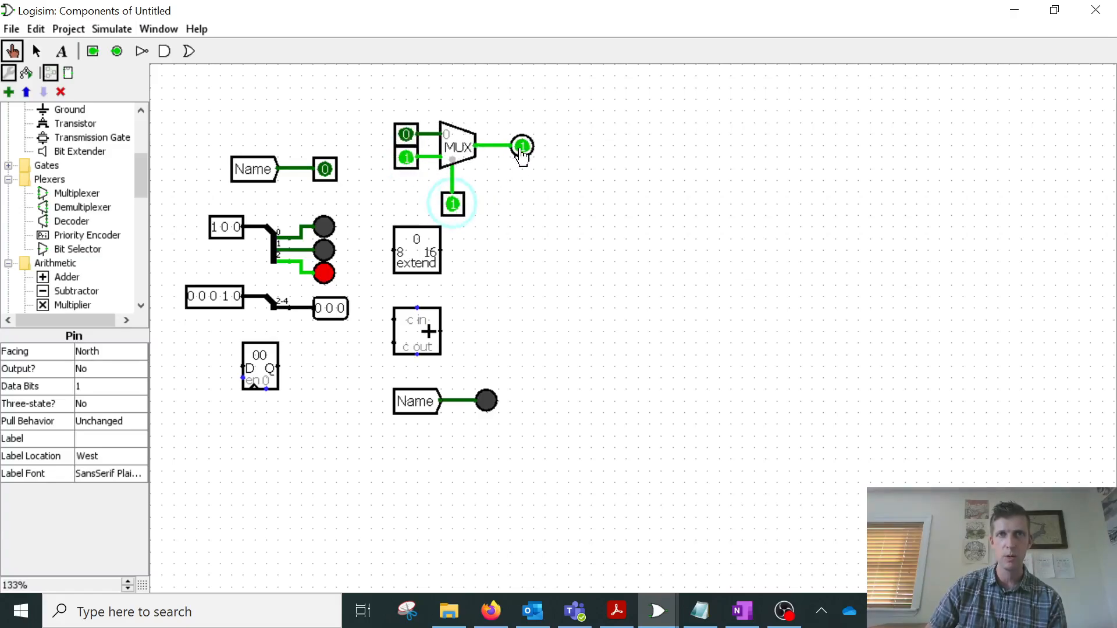
# Step: Examine the multiplexer's Select Bits and Data Bits options, leaving both at 1
pyautogui.click(36, 51)
pyautogui.click(460, 147)
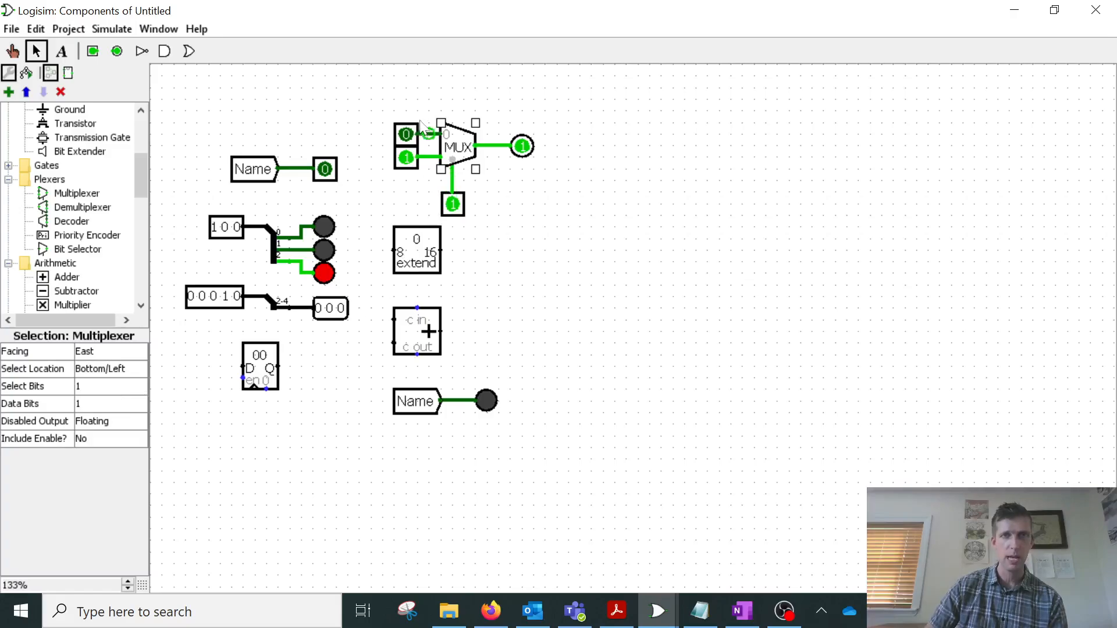
pyautogui.click(110, 388)
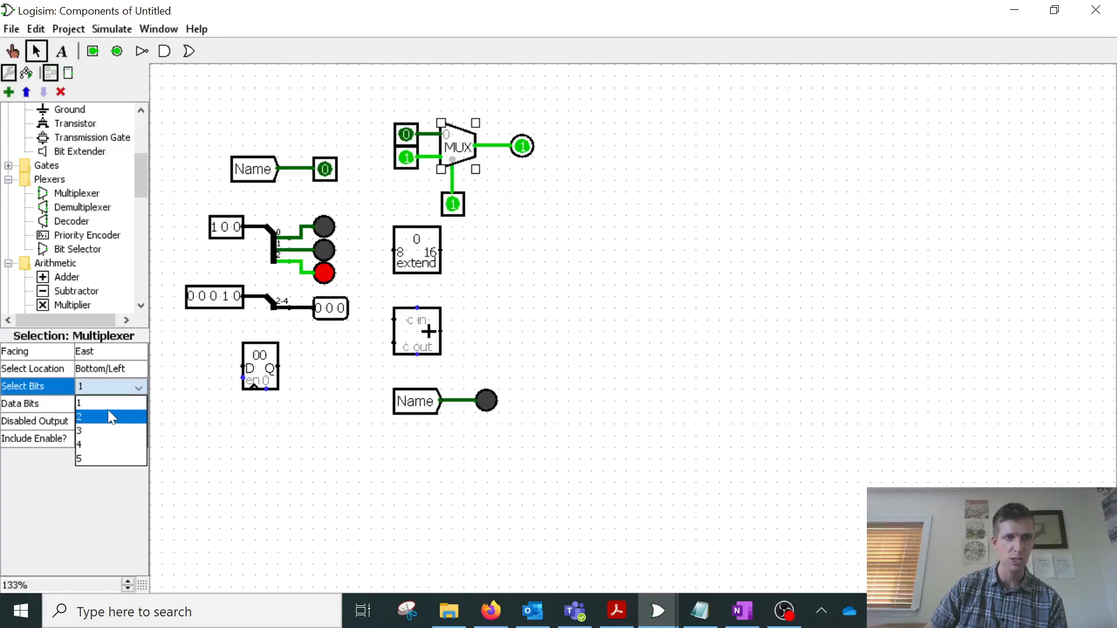
pyautogui.click(410, 374)
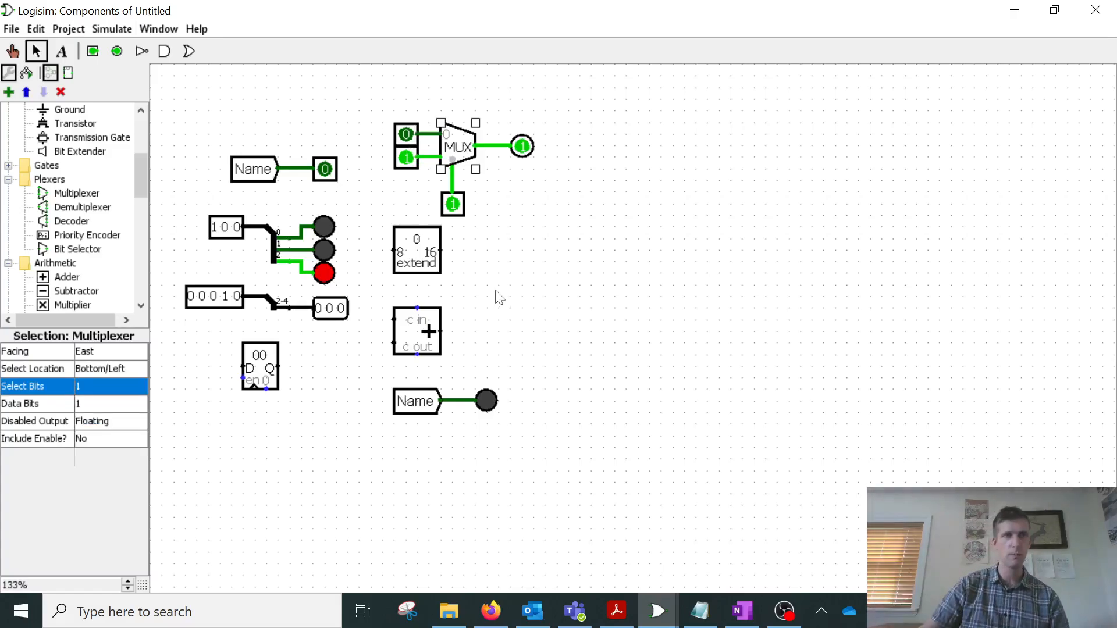
pyautogui.click(53, 400)
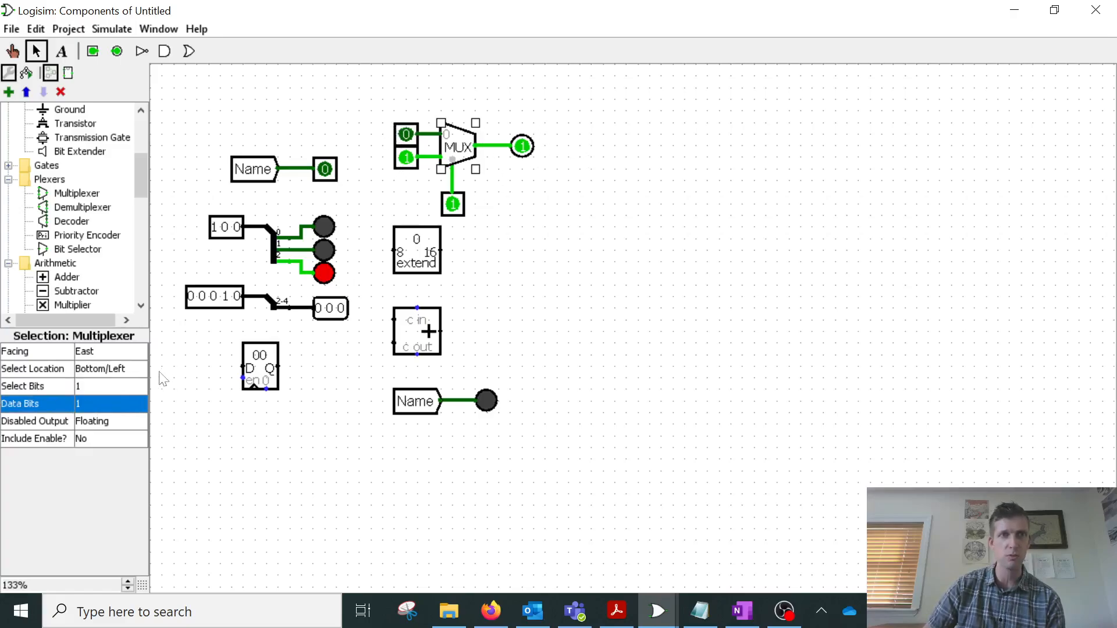
# Step: Set the Data Bits of both input pins feeding the multiplexer's data inputs to 5
pyautogui.click(406, 157)
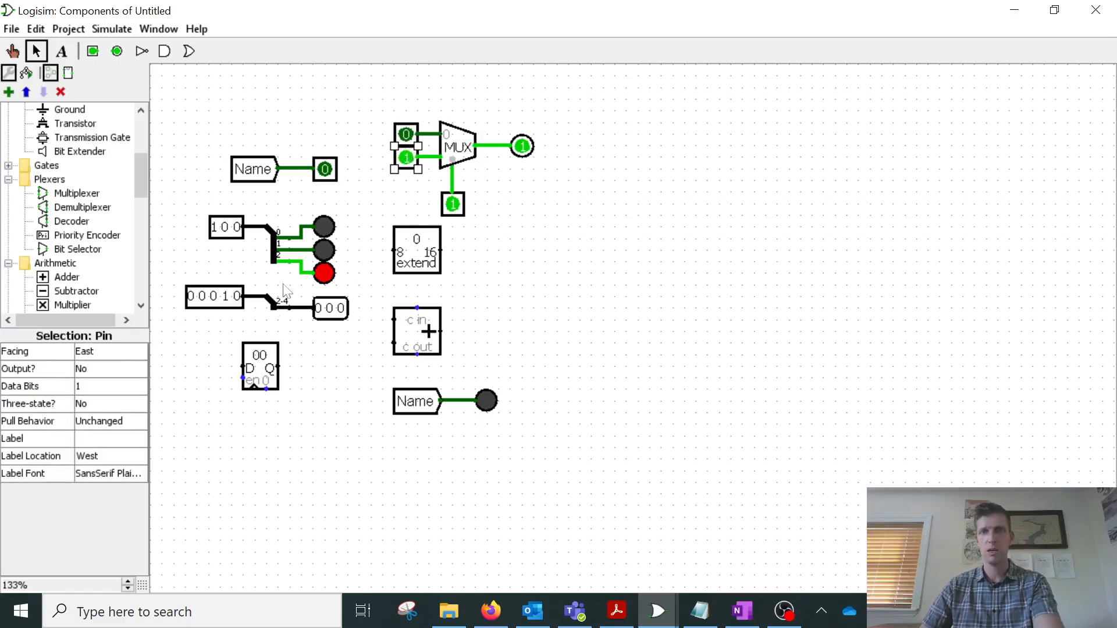
pyautogui.click(139, 386)
pyautogui.click(96, 454)
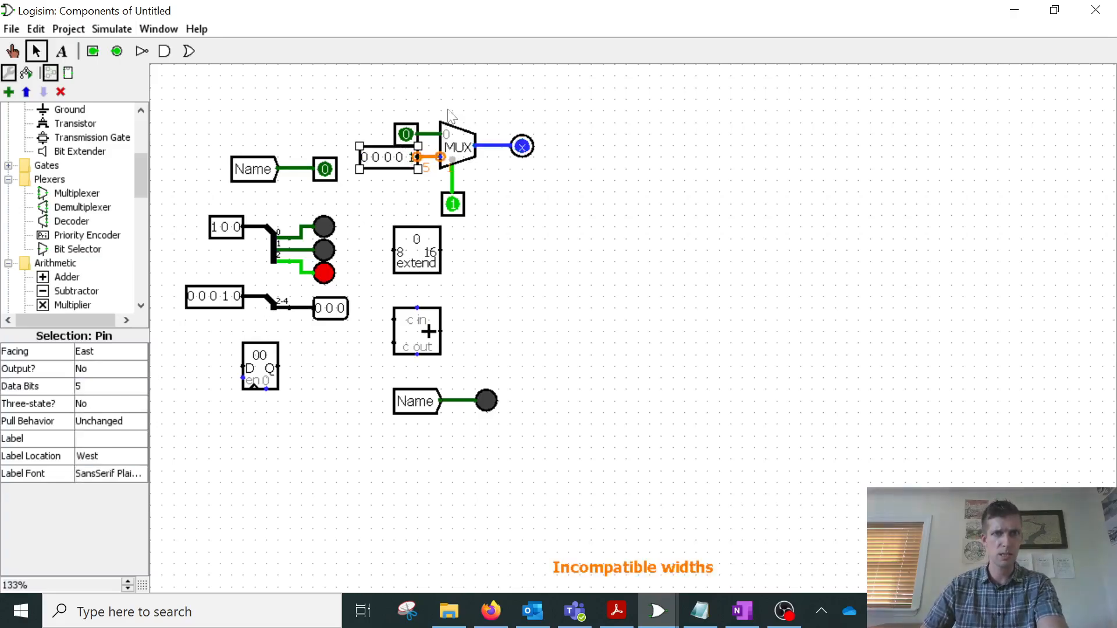
pyautogui.click(406, 134)
pyautogui.click(109, 387)
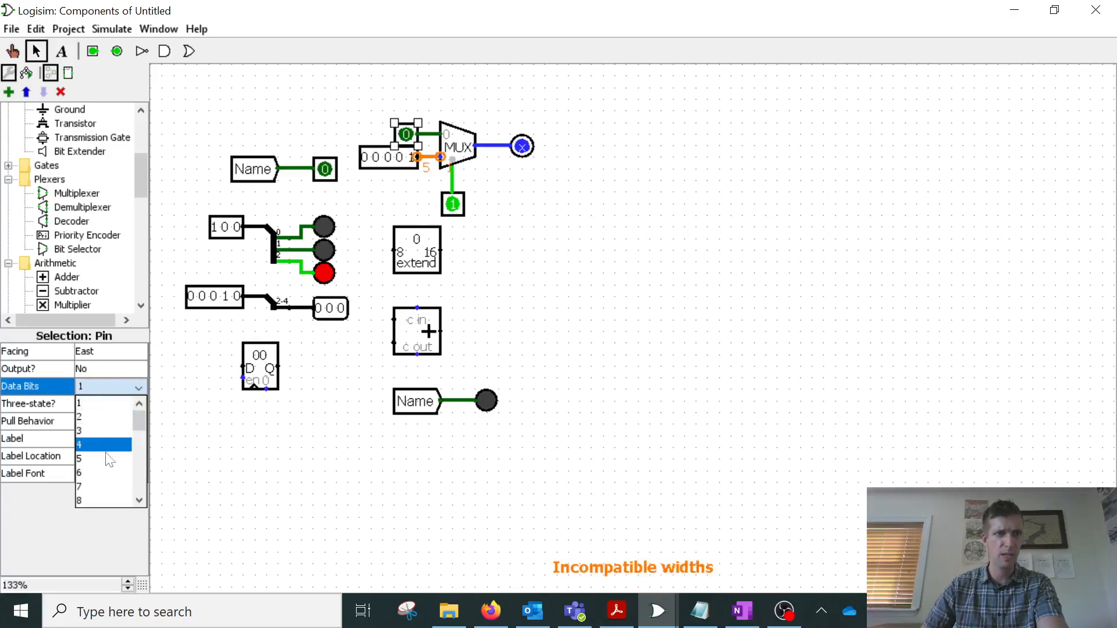
pyautogui.click(107, 454)
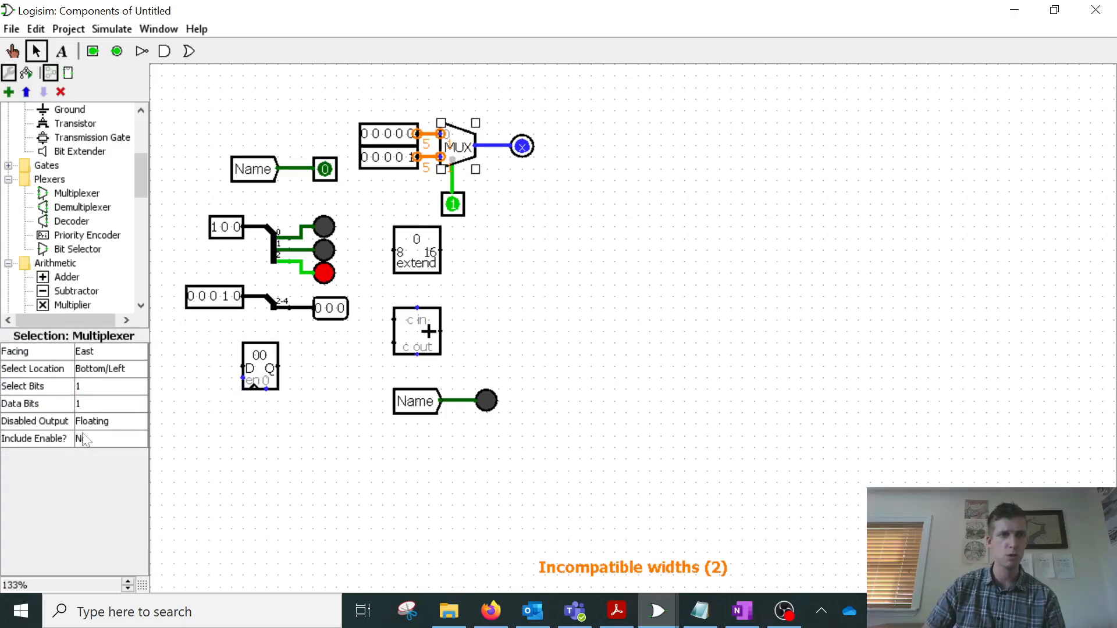
# Step: Set the Data Bits of the multiplexer and its output pin to 5
pyautogui.click(99, 403)
pyautogui.click(98, 476)
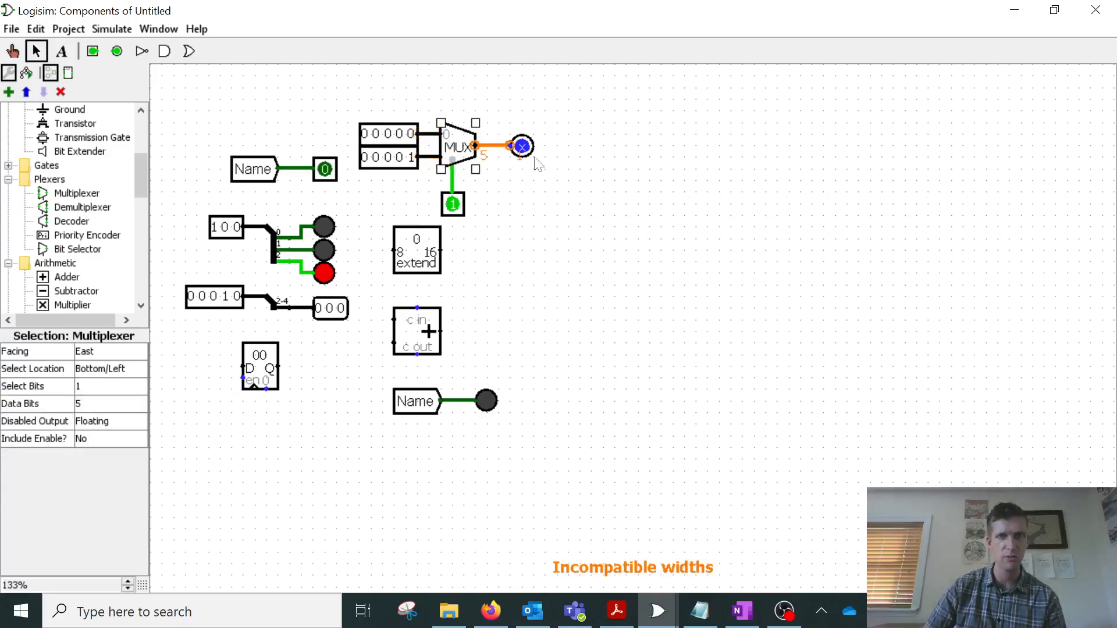
pyautogui.click(523, 147)
pyautogui.click(102, 386)
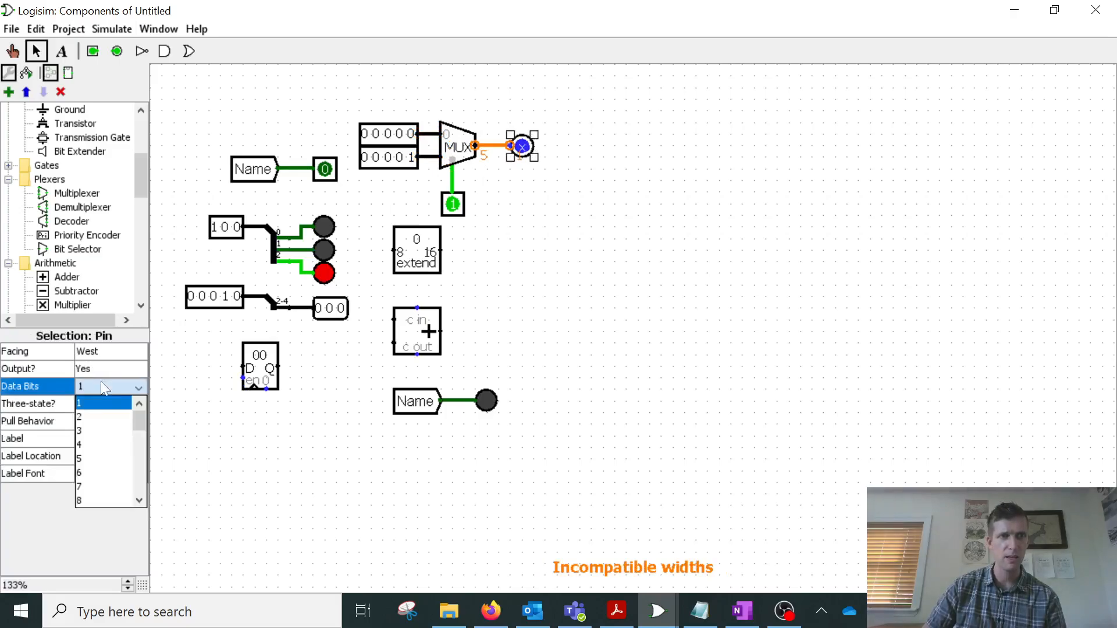
pyautogui.click(105, 459)
pyautogui.click(471, 142)
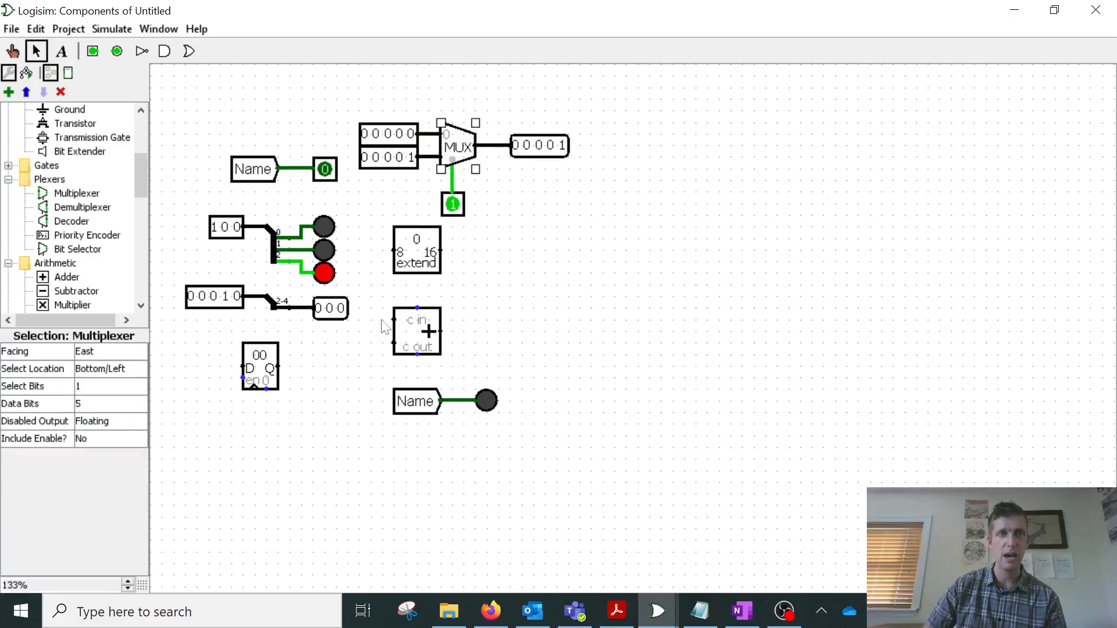
# Step: Set the multiplexer's lower data input to 01101 and toggle the select pin between 0 and 1, ending on 0
pyautogui.click(453, 203)
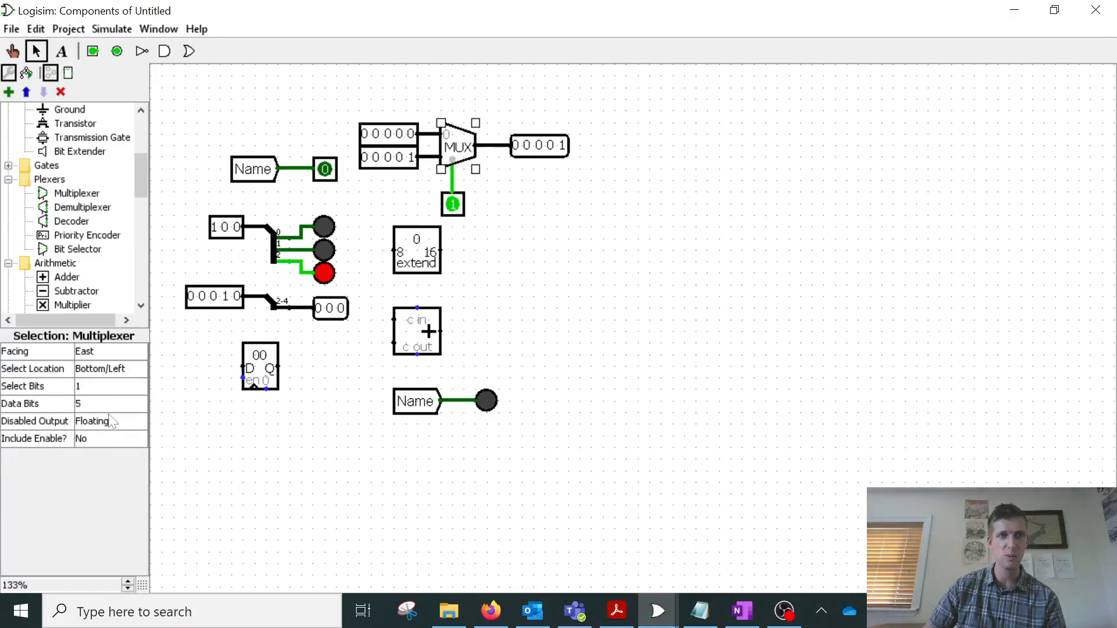
pyautogui.click(13, 51)
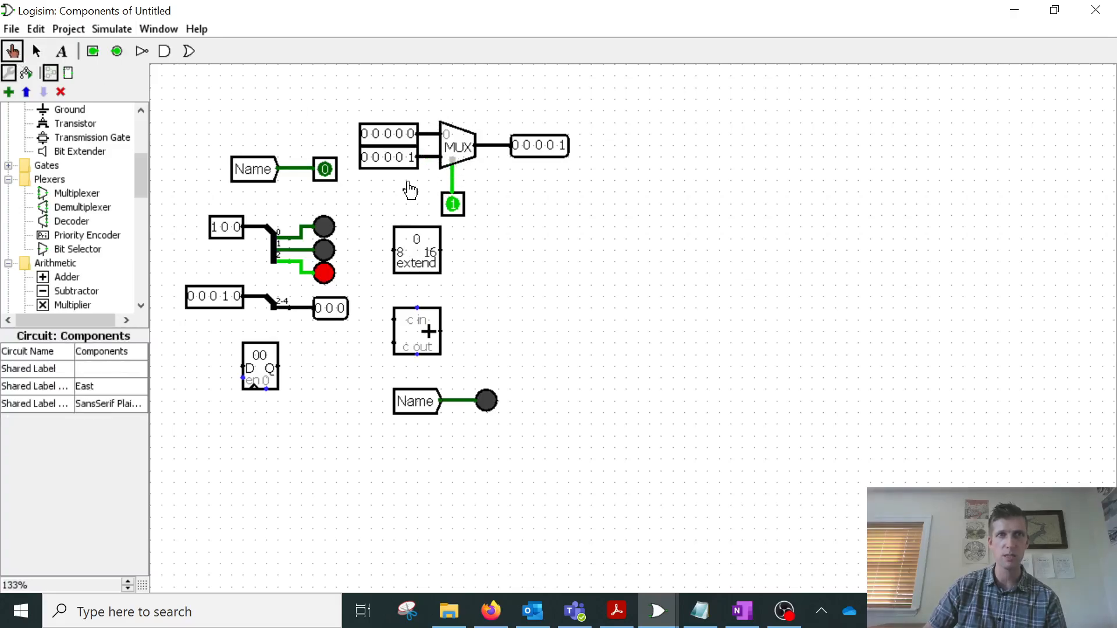
pyautogui.click(385, 161)
pyautogui.click(455, 206)
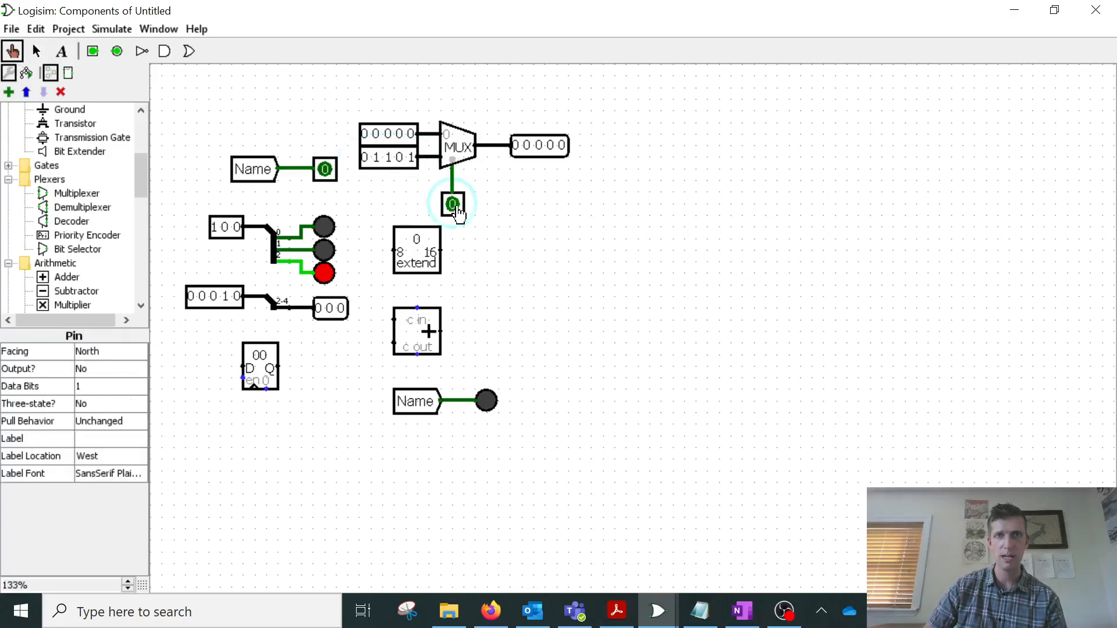
pyautogui.click(456, 210)
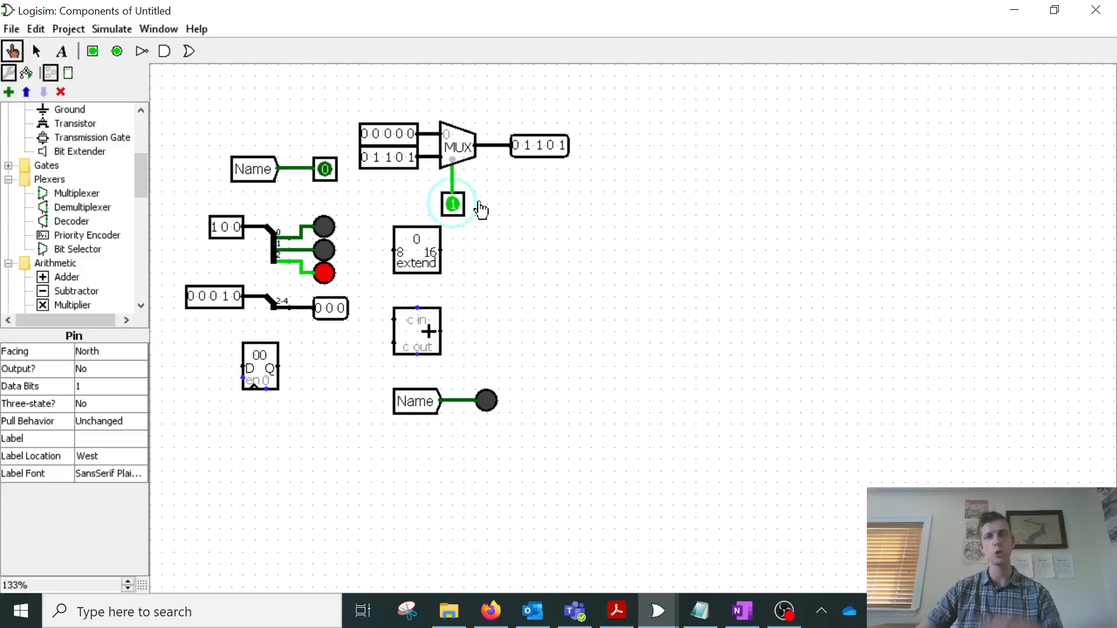
pyautogui.click(458, 207)
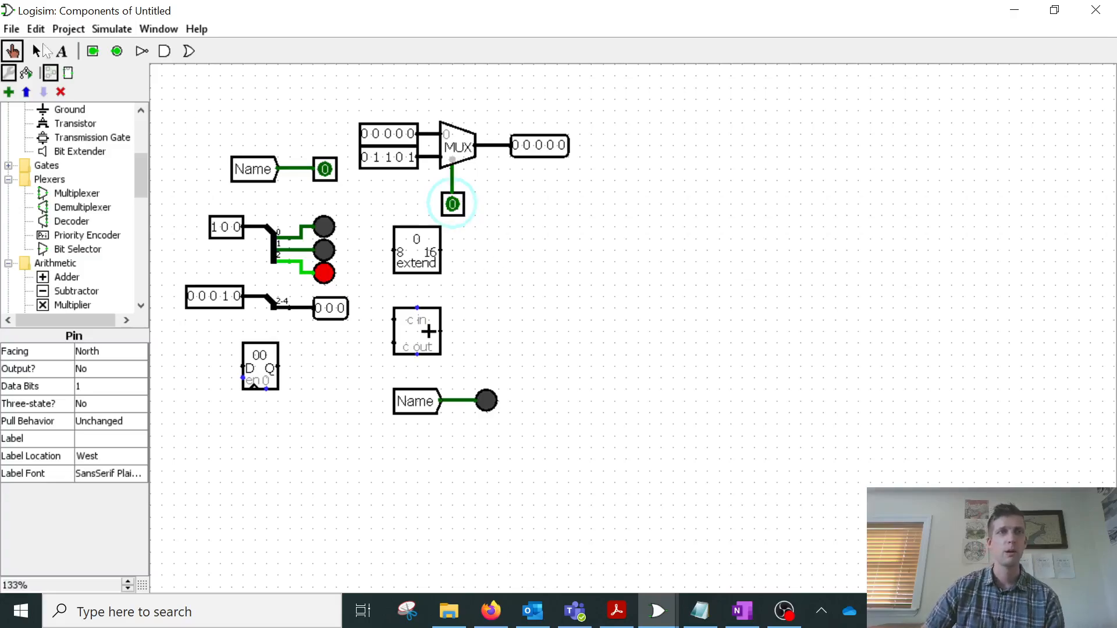
# Step: Move the bit extender to the right to make room for a pin at its input
pyautogui.click(36, 52)
pyautogui.moveTo(420, 259); pyautogui.dragTo(488, 262)
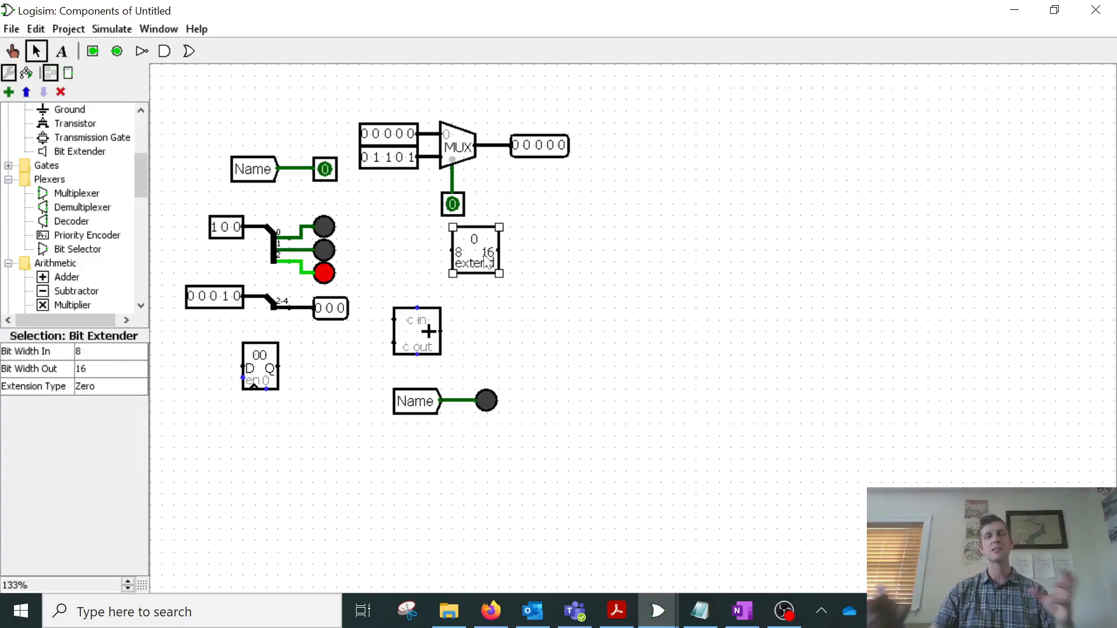
pyautogui.scroll(3, 87, 206)
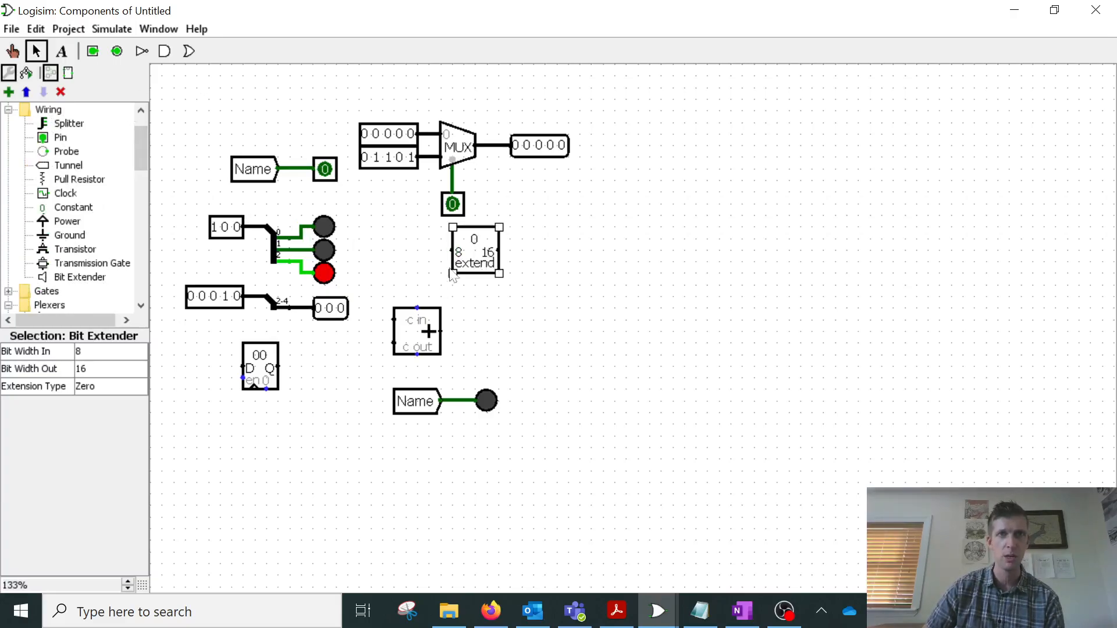
# Step: Set the bit extender's Bit Width In to 4 and Bit Width Out to 8
pyautogui.click(121, 352)
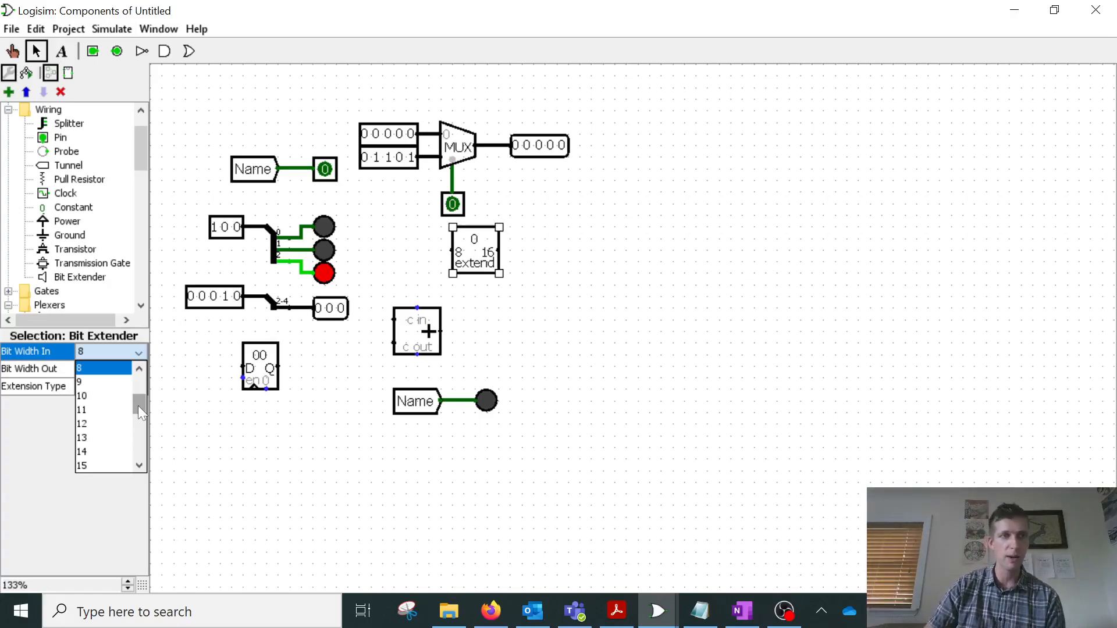
pyautogui.moveTo(138, 406); pyautogui.dragTo(144, 375)
pyautogui.click(96, 409)
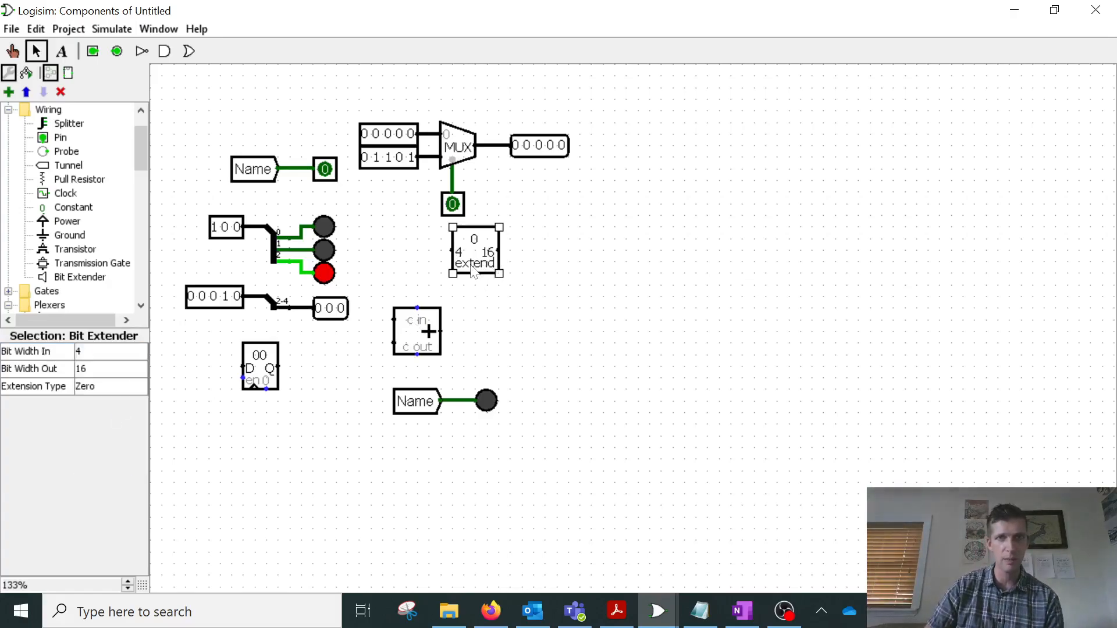
pyautogui.click(106, 370)
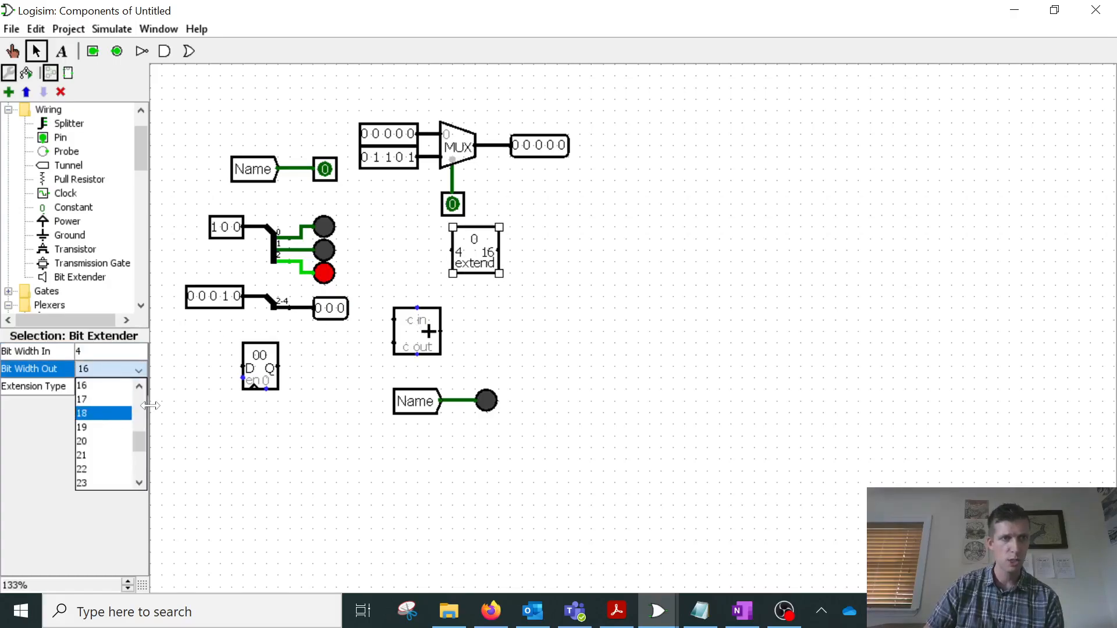
pyautogui.moveTo(136, 421); pyautogui.dragTo(142, 407)
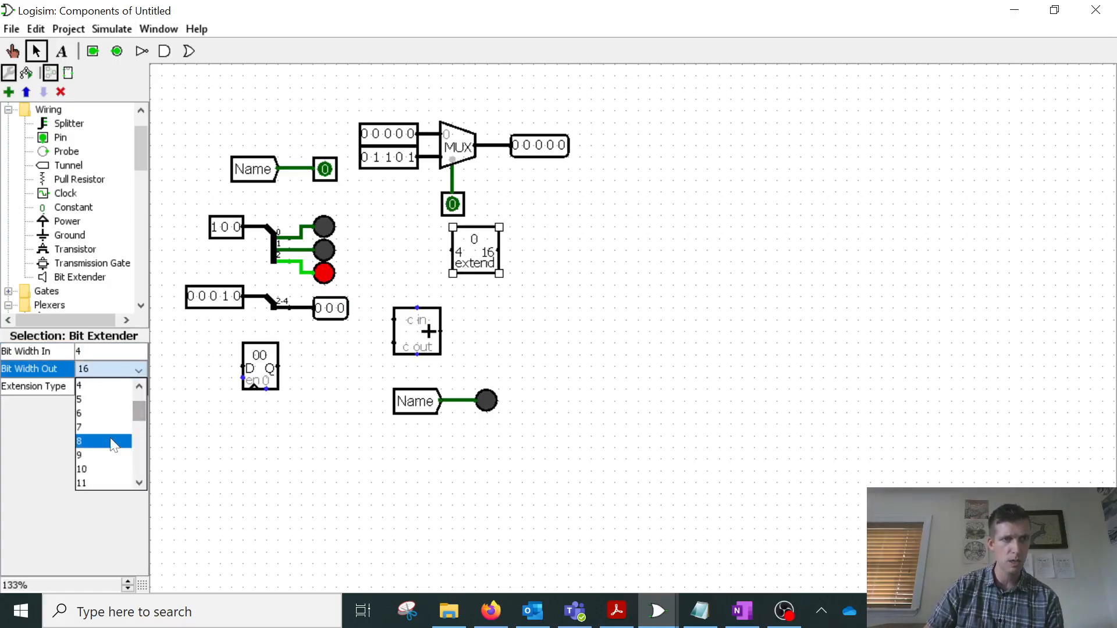
pyautogui.click(90, 428)
# Step: Place an input pin beside the bit extender's input, set its Data Bits to 4, and wire it to the extender
pyautogui.click(92, 51)
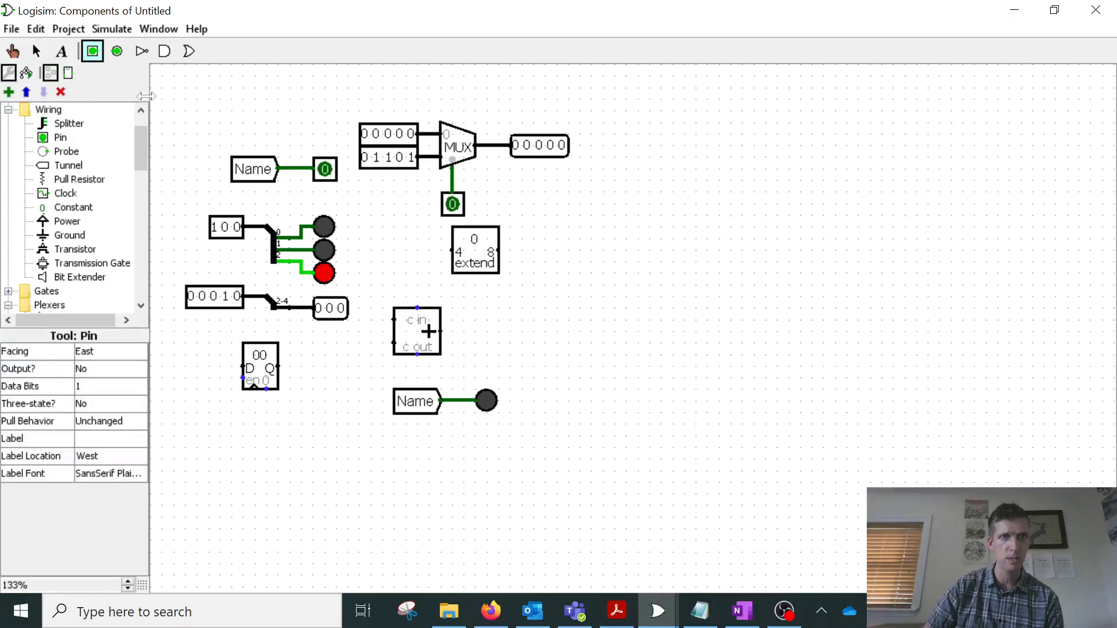
pyautogui.click(418, 251)
pyautogui.click(87, 388)
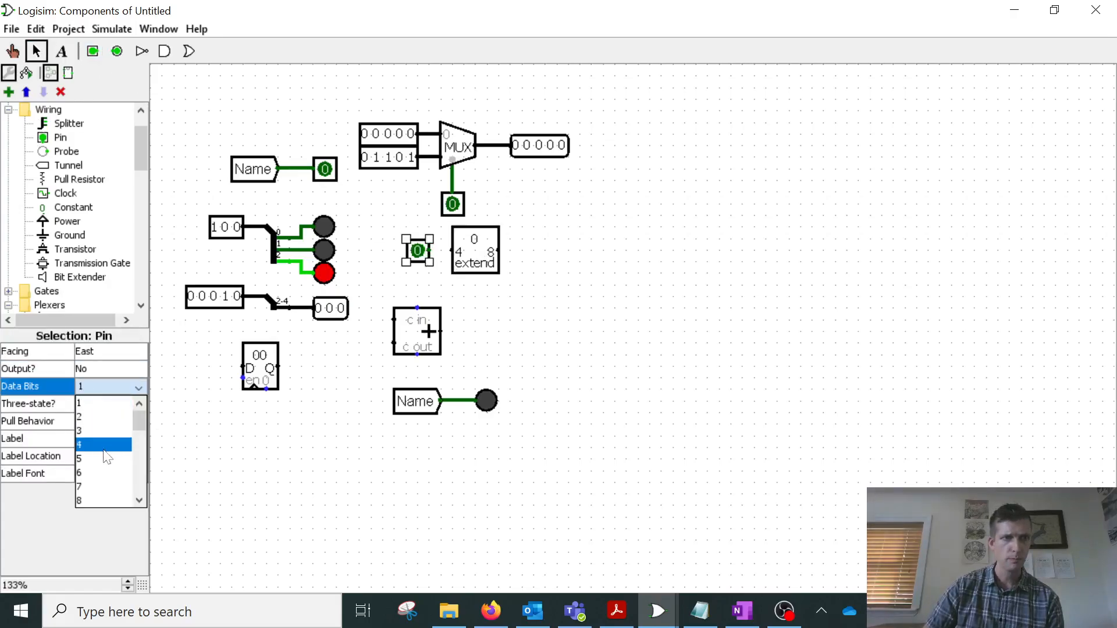
pyautogui.click(105, 444)
pyautogui.moveTo(428, 251); pyautogui.dragTo(453, 250)
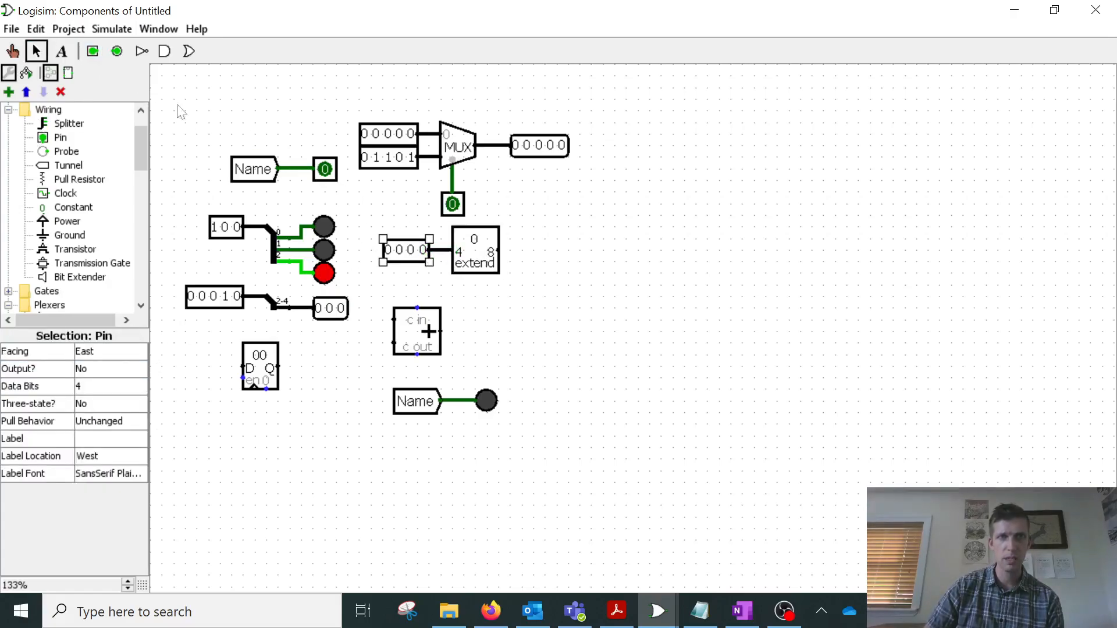
# Step: Place an output pin beside the bit extender's output, set its Data Bits to 8, and wire it to the extender
pyautogui.click(117, 51)
pyautogui.click(522, 251)
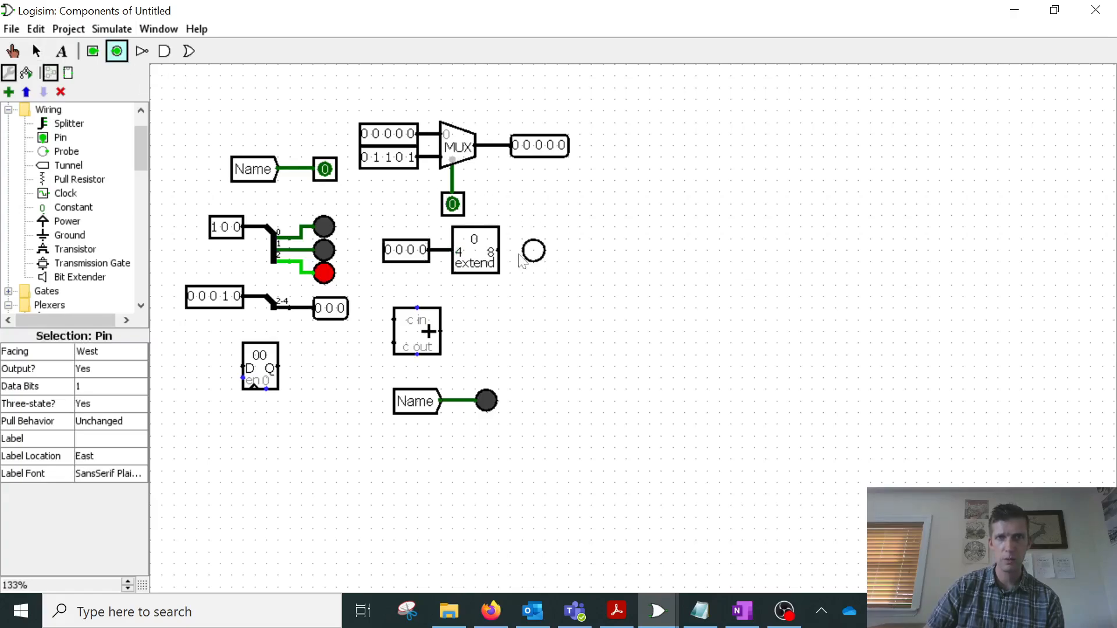
pyautogui.click(93, 387)
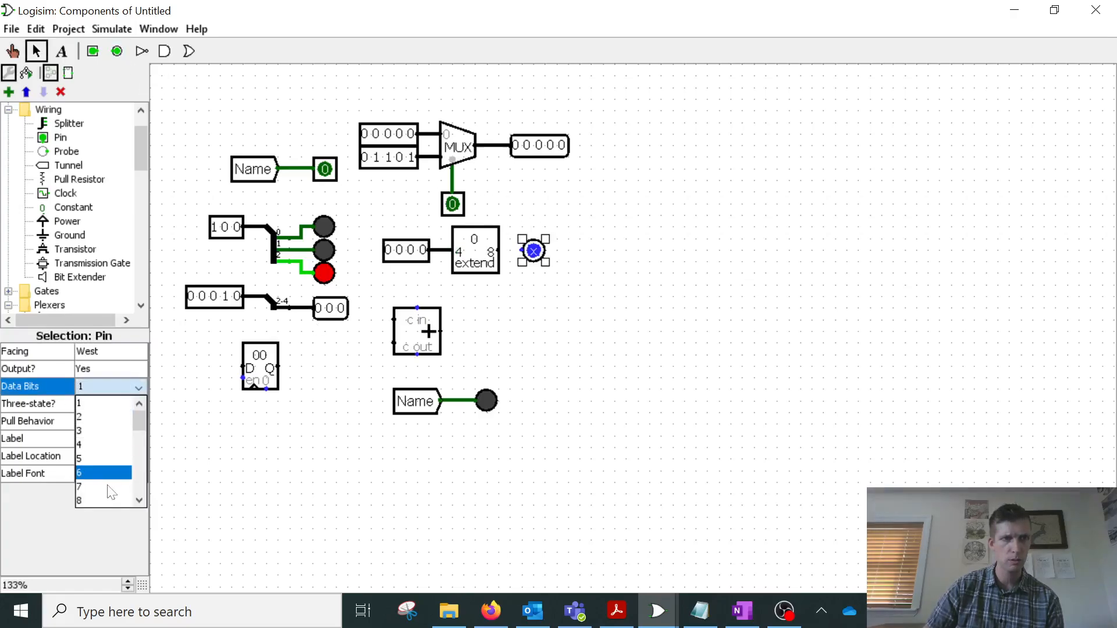
pyautogui.click(105, 499)
pyautogui.moveTo(503, 251); pyautogui.dragTo(522, 250)
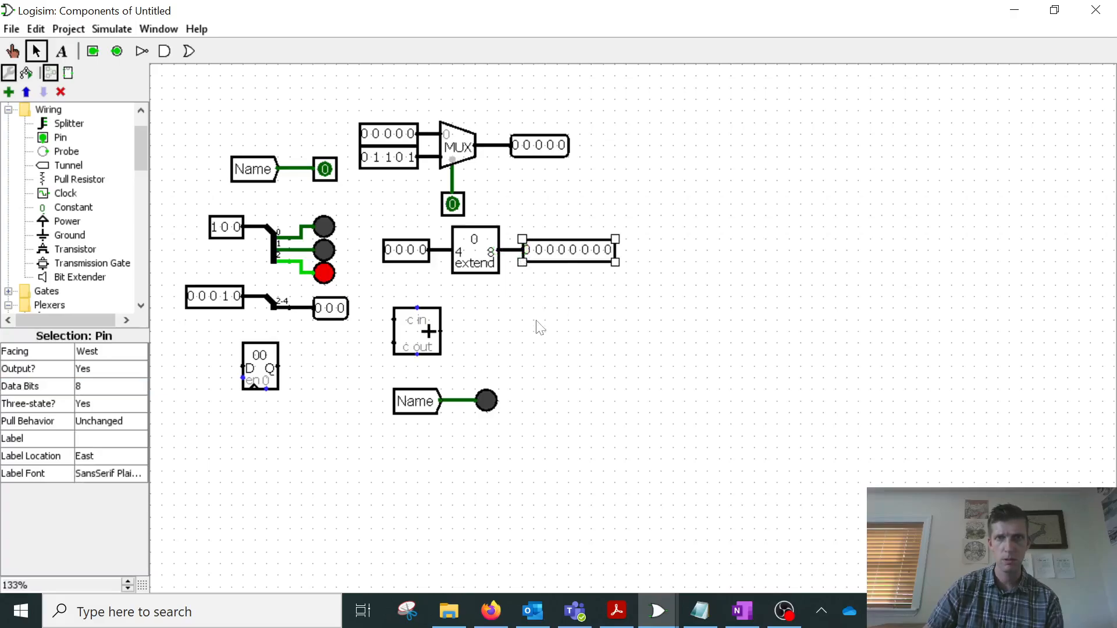
# Step: Set the bit extender's input pin to 0111 to test zero extension
pyautogui.click(468, 262)
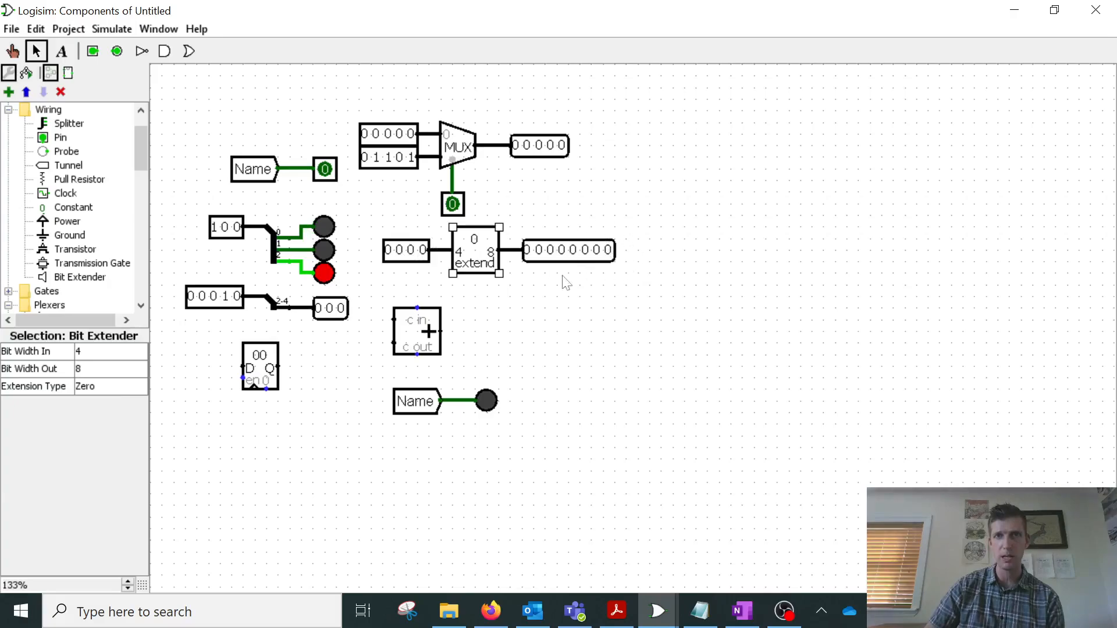
pyautogui.hotkey('ctrl', '1')
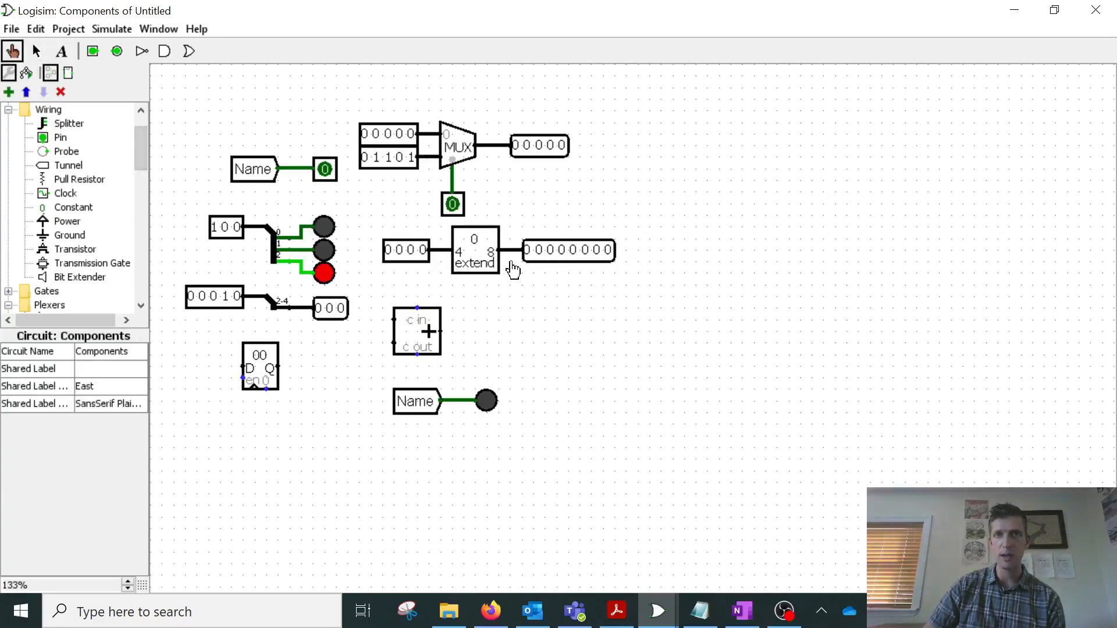
pyautogui.click(411, 256)
pyautogui.click(422, 256)
pyautogui.click(398, 256)
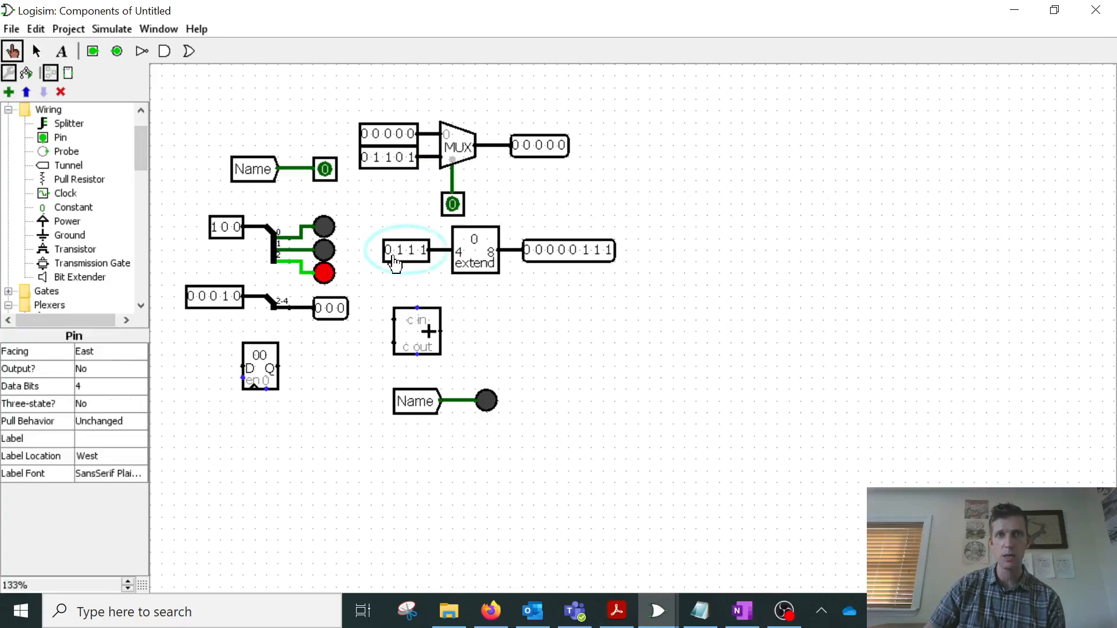
# Step: Toggle individual bits of the bit extender's input pin, ending on 1111
pyautogui.click(399, 256)
pyautogui.click(412, 256)
pyautogui.click(423, 256)
pyautogui.click(388, 256)
pyautogui.click(388, 256)
pyautogui.click(412, 256)
pyautogui.click(411, 256)
pyautogui.click(399, 256)
pyautogui.click(411, 256)
pyautogui.click(424, 257)
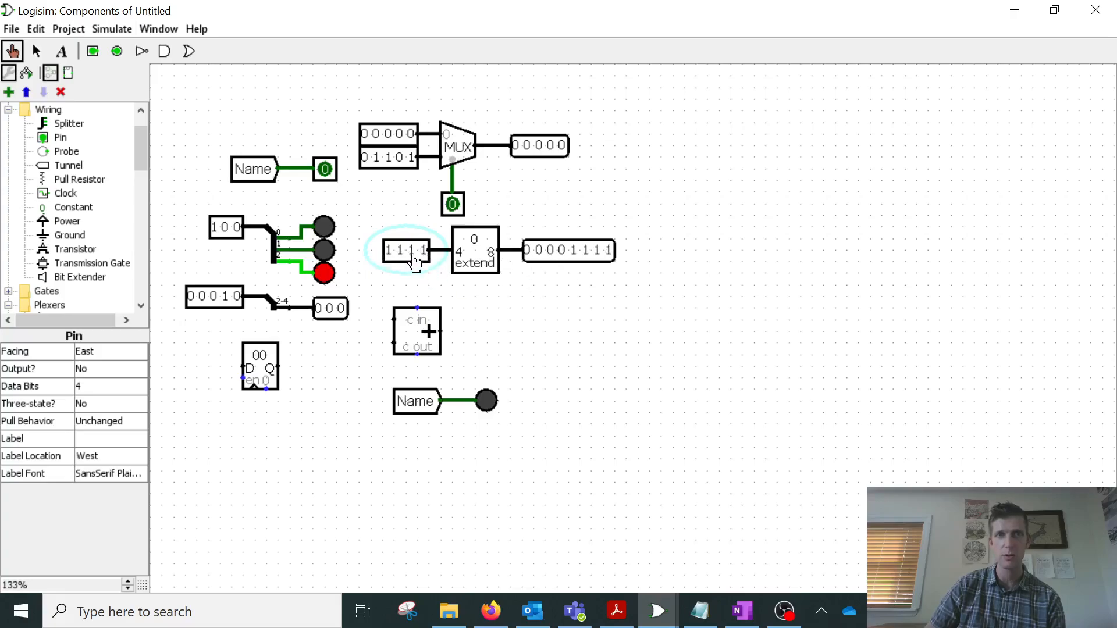
# Step: Reset all four bits of the bit extender's input pin to 0
pyautogui.click(45, 53)
pyautogui.click(12, 52)
pyautogui.click(388, 251)
pyautogui.click(400, 251)
pyautogui.click(411, 252)
pyautogui.click(425, 251)
# Step: Change the bit extender's Extension Type to Sign and set its input pin to 1000 to test sign extension
pyautogui.click(36, 52)
pyautogui.click(469, 269)
pyautogui.click(89, 386)
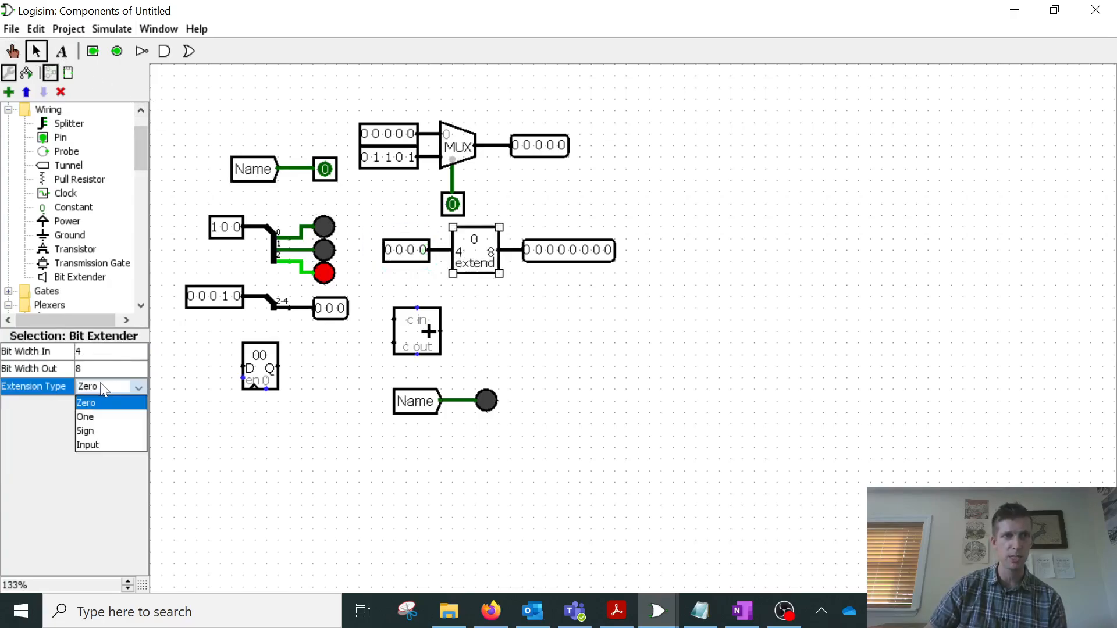
pyautogui.click(109, 431)
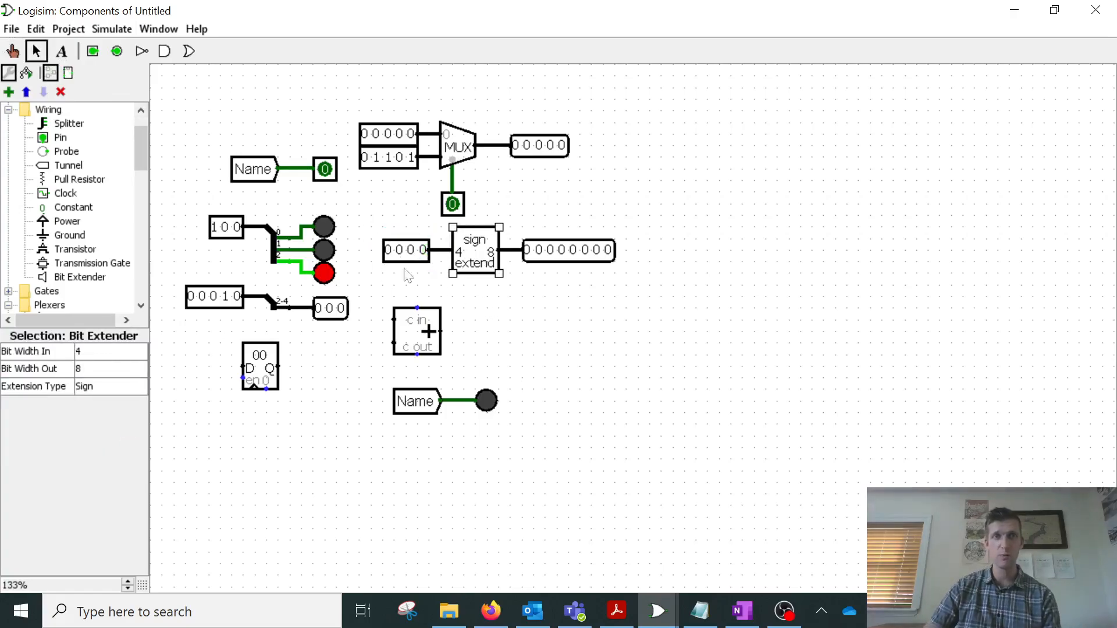
pyautogui.click(12, 51)
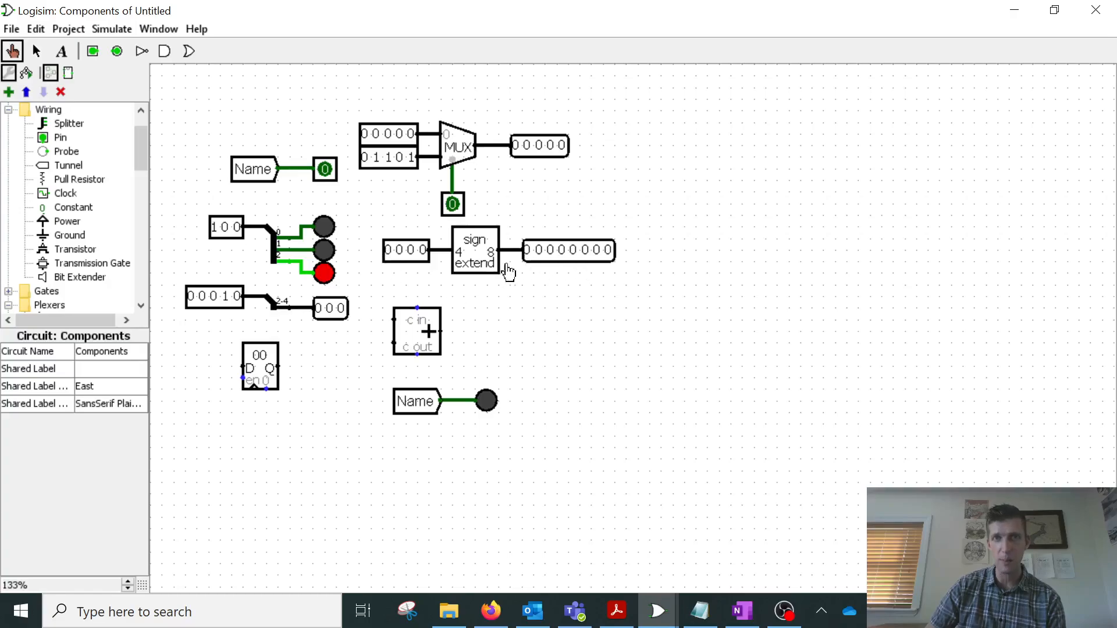
pyautogui.click(388, 250)
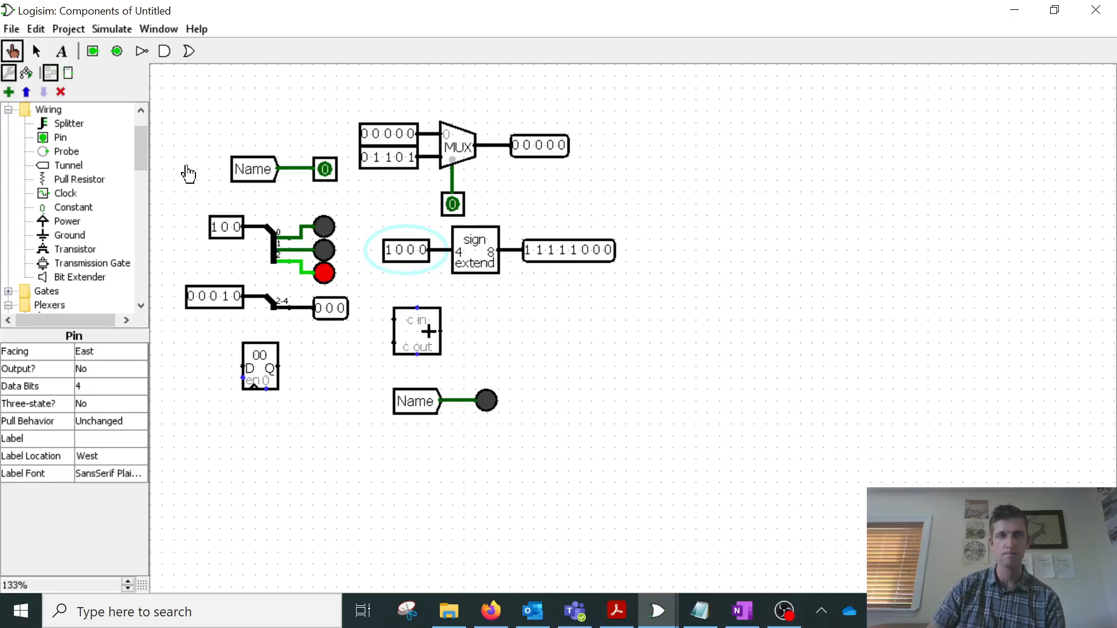
# Step: Set the adder's Data Bits to 4 and move it right to make room for pins at its inputs
pyautogui.click(36, 51)
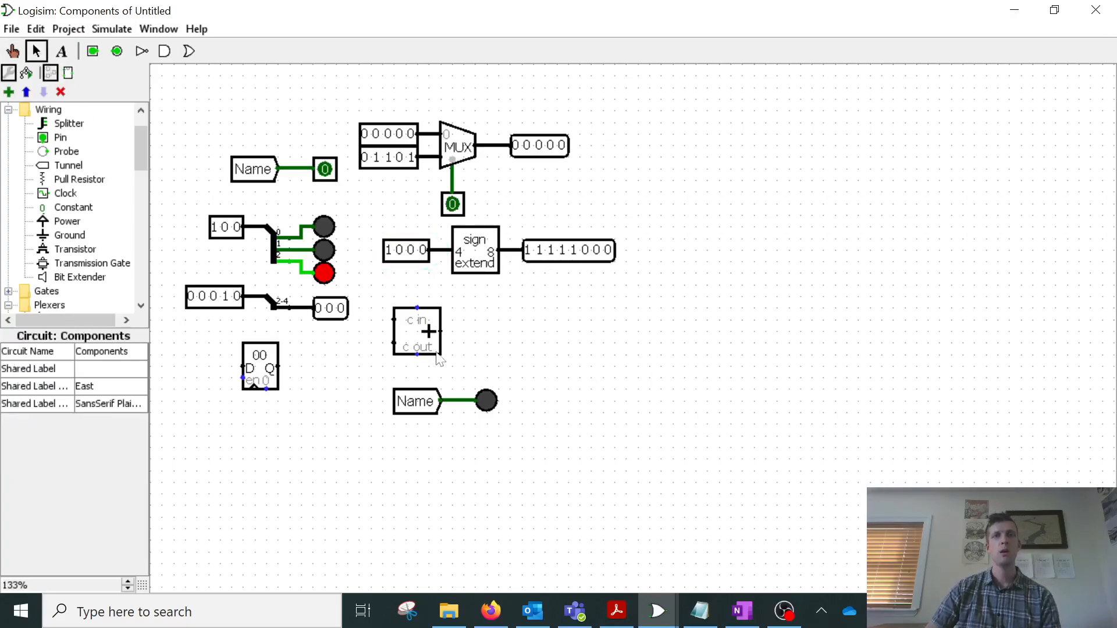
pyautogui.click(419, 344)
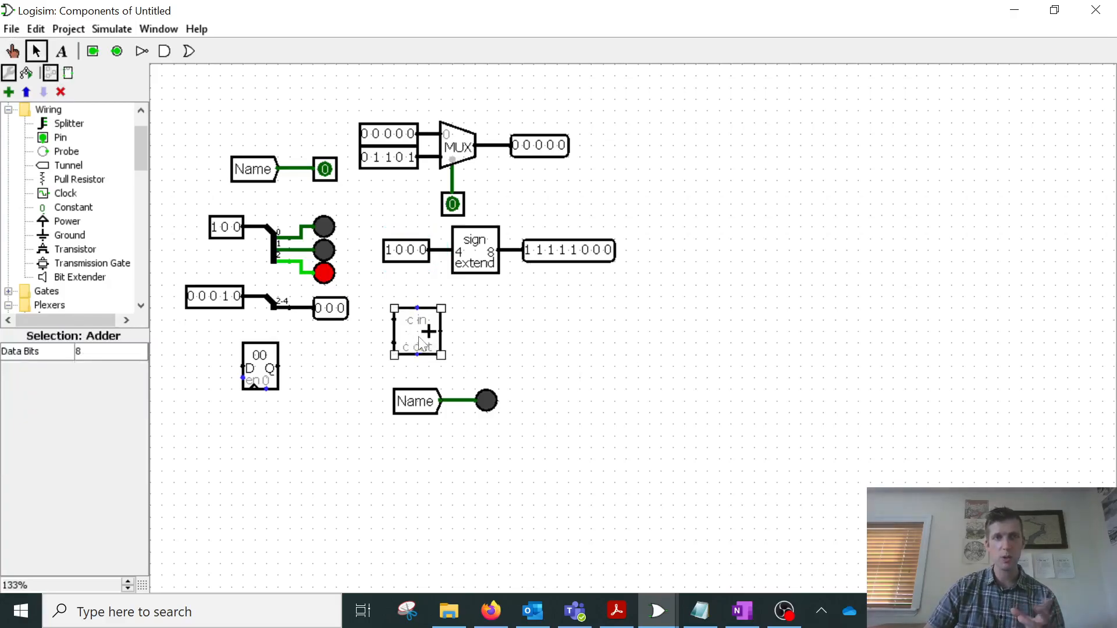
pyautogui.scroll(-5, 61, 242)
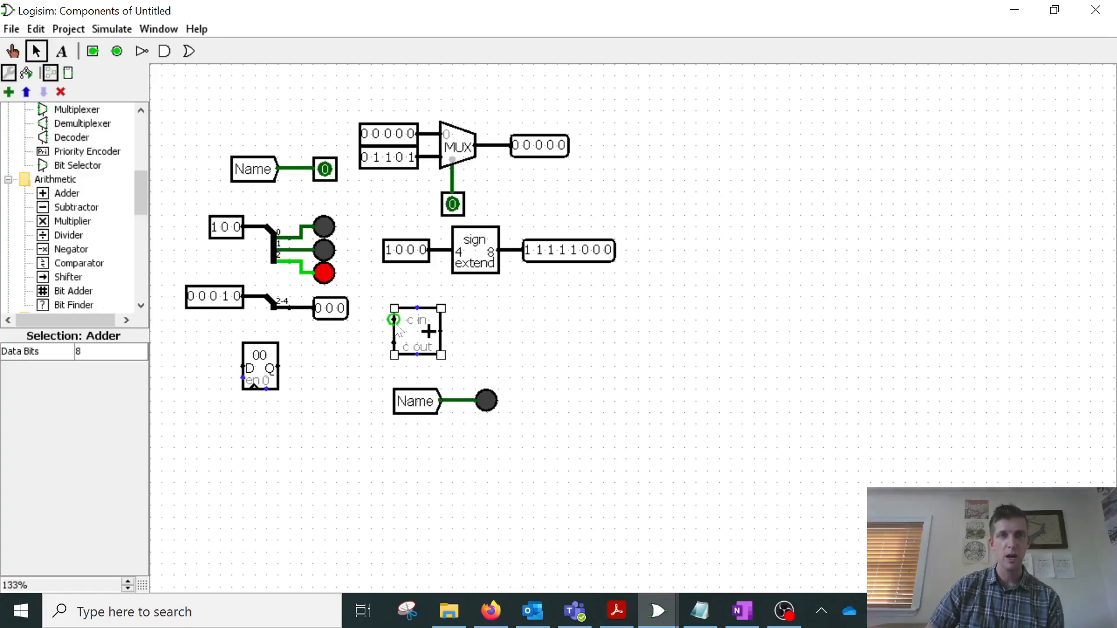
pyautogui.click(130, 352)
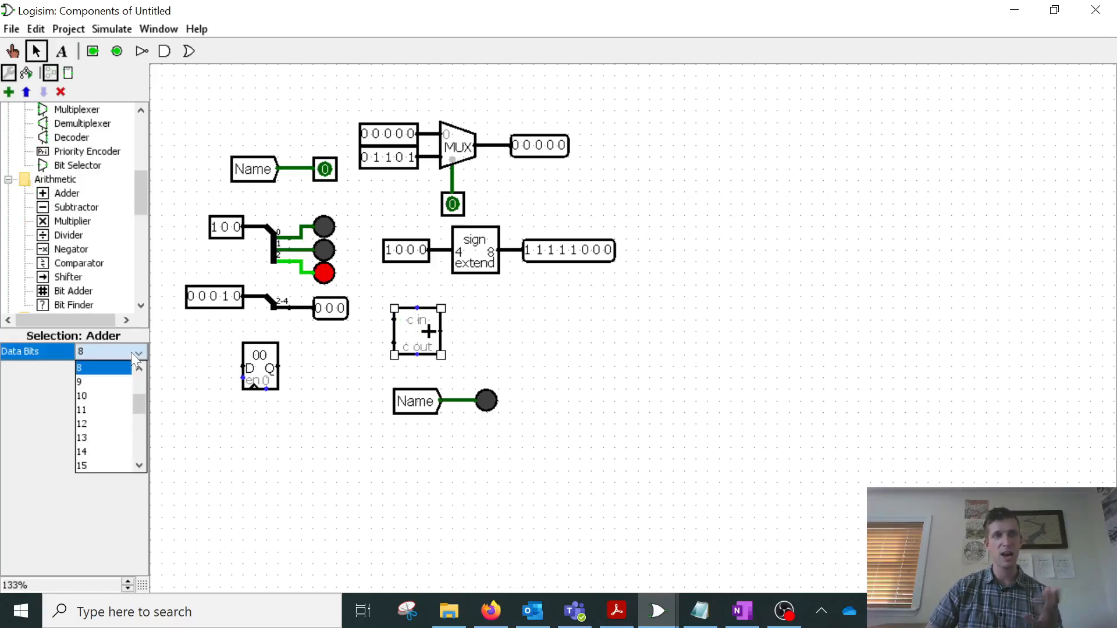
pyautogui.scroll(2, 117, 396)
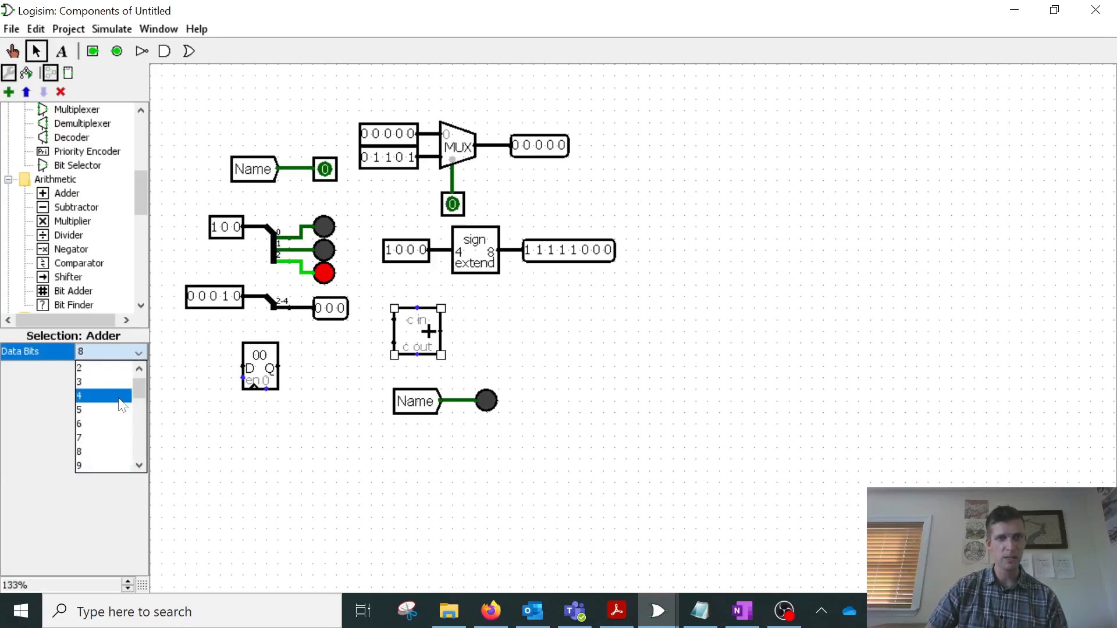
pyautogui.click(116, 397)
pyautogui.moveTo(411, 328); pyautogui.dragTo(469, 330)
# Step: Duplicate the bit extender's 4-bit input pin twice and connect the copies to the adder's two data inputs
pyautogui.click(416, 266)
pyautogui.hotkey('ctrl', 'd')
pyautogui.moveTo(418, 267); pyautogui.dragTo(452, 344)
pyautogui.hotkey('ctrl', 'd')
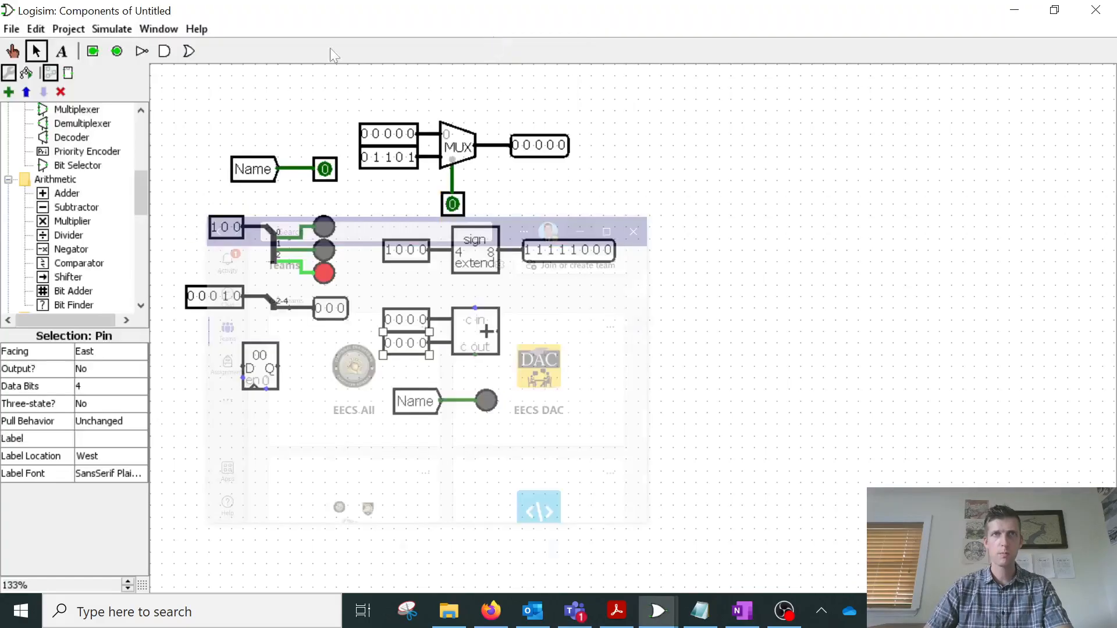
# Step: Place an output pin beside the adder's output, wire it to the adder, and set its Data Bits to 4
pyautogui.click(117, 52)
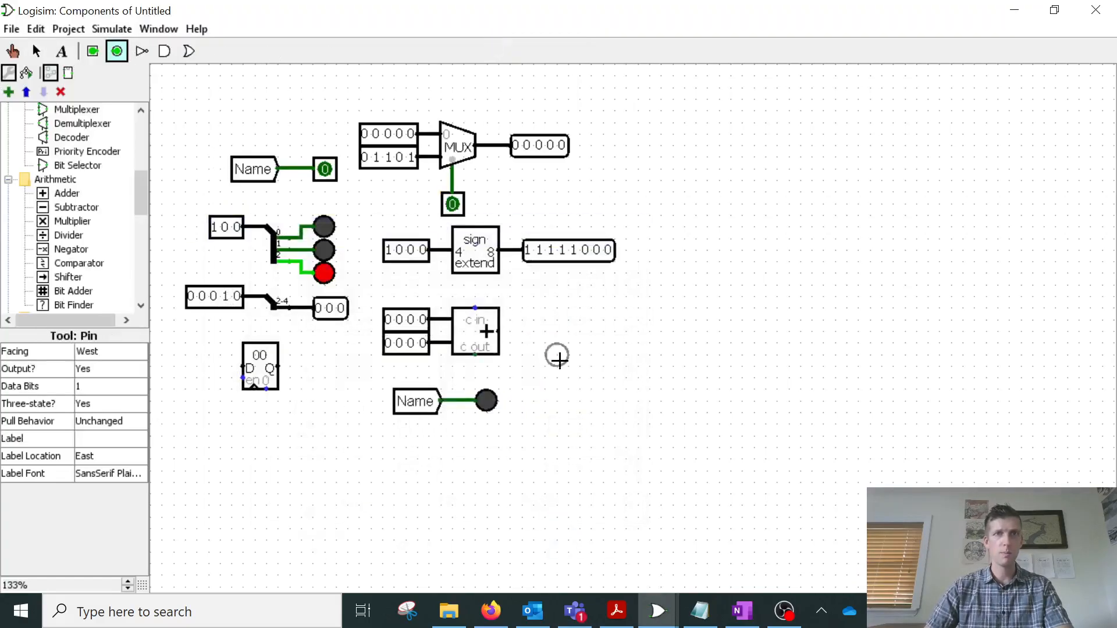
pyautogui.click(532, 331)
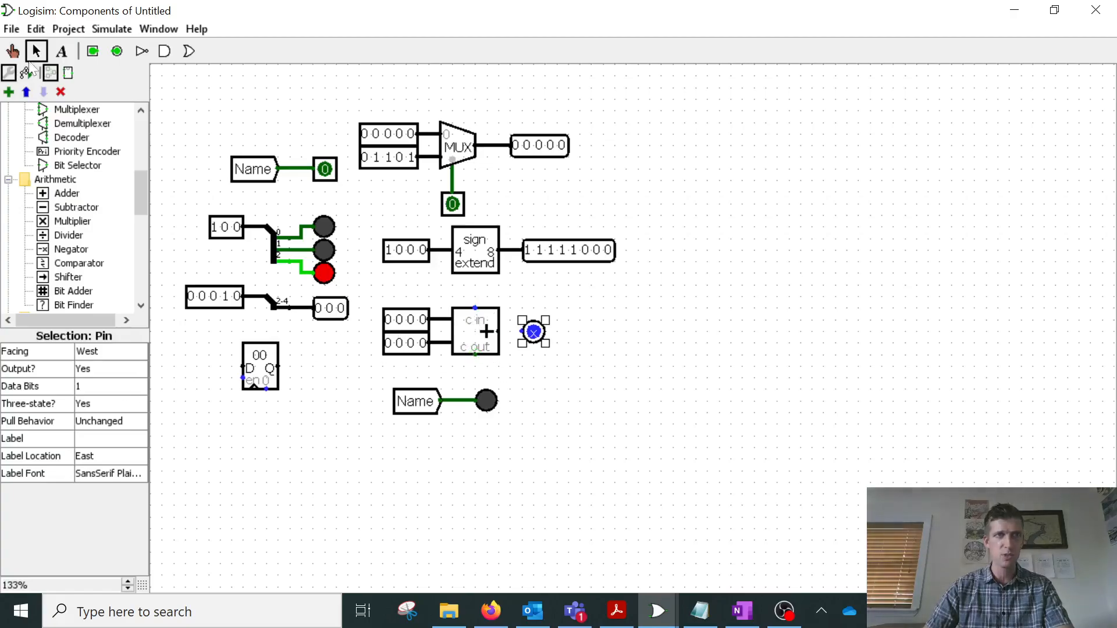
pyautogui.moveTo(499, 332); pyautogui.dragTo(534, 332)
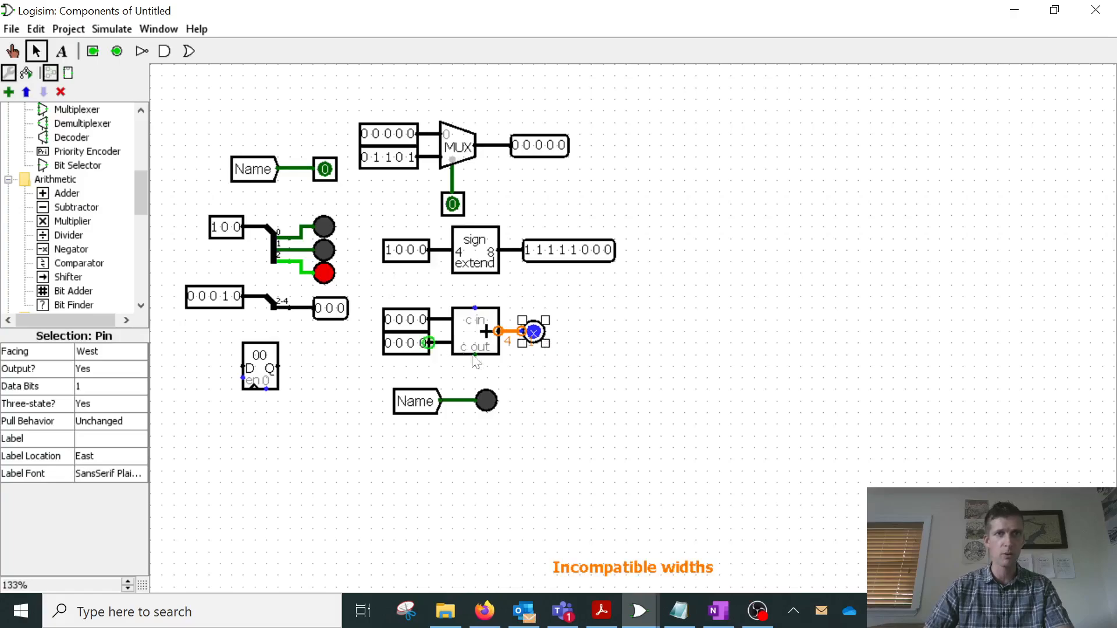
pyautogui.click(116, 387)
pyautogui.click(105, 442)
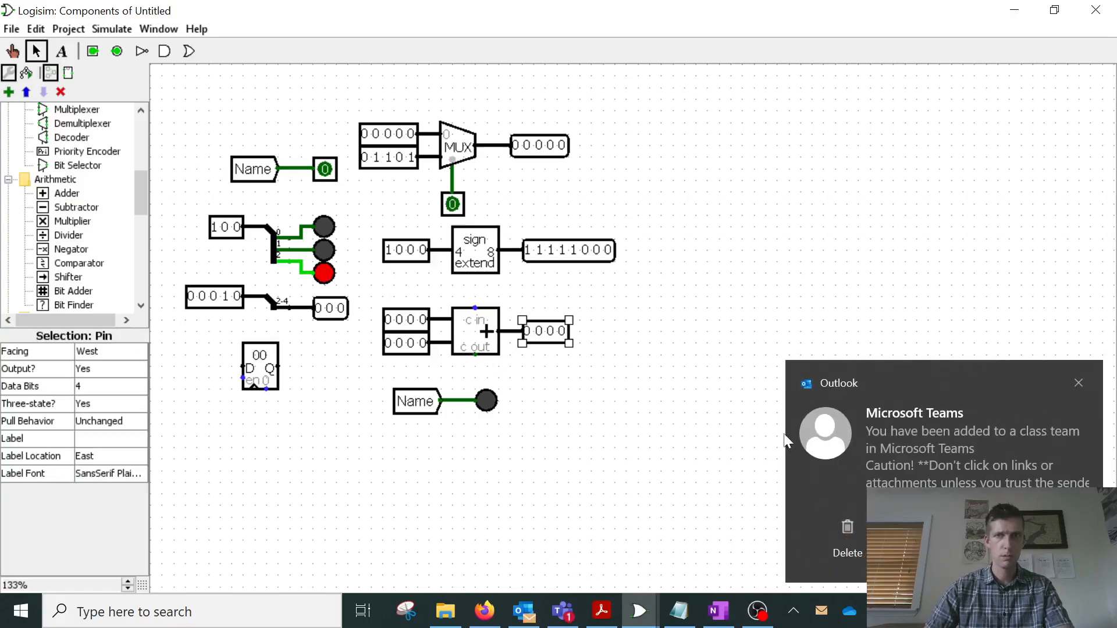
pyautogui.click(1077, 384)
pyautogui.click(573, 391)
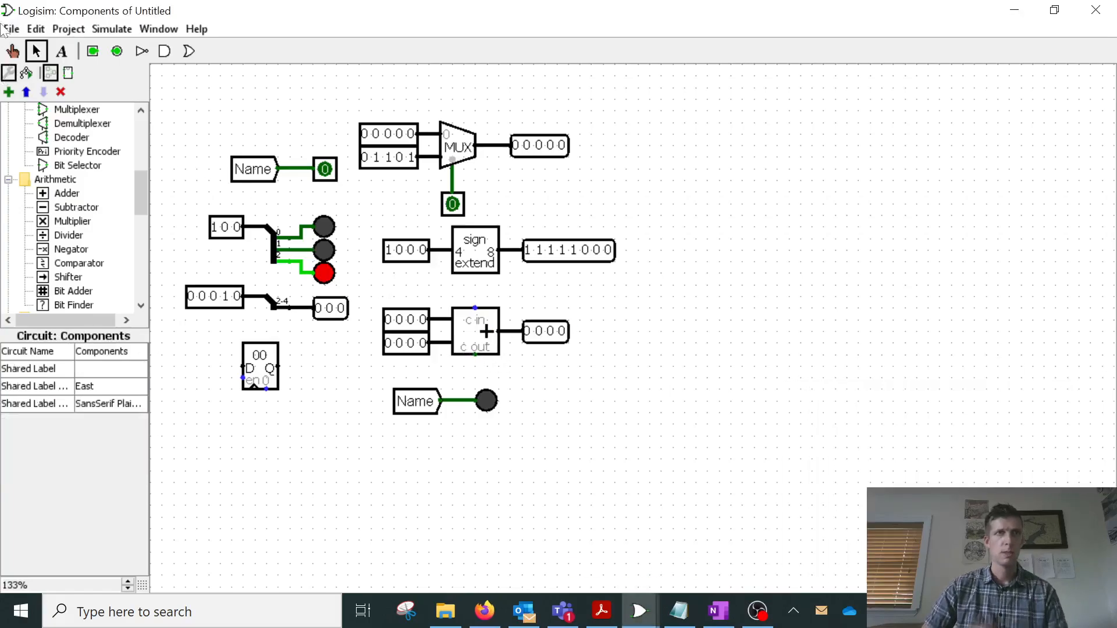
# Step: Set both of the adder's input pins to 0001 to test the addition
pyautogui.click(11, 50)
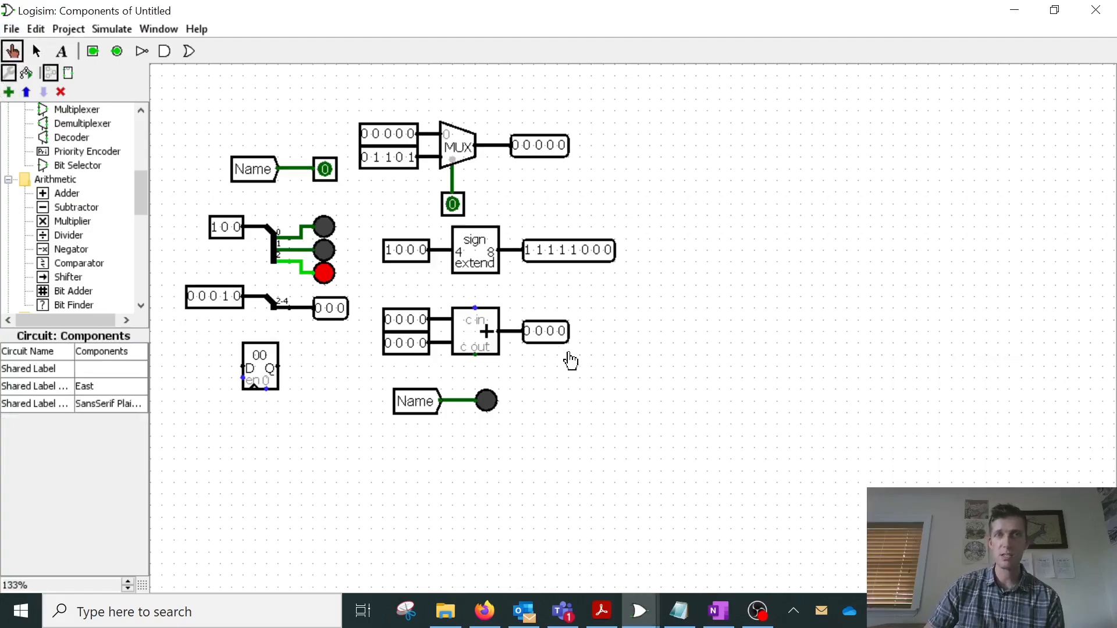
pyautogui.click(426, 320)
pyautogui.click(430, 348)
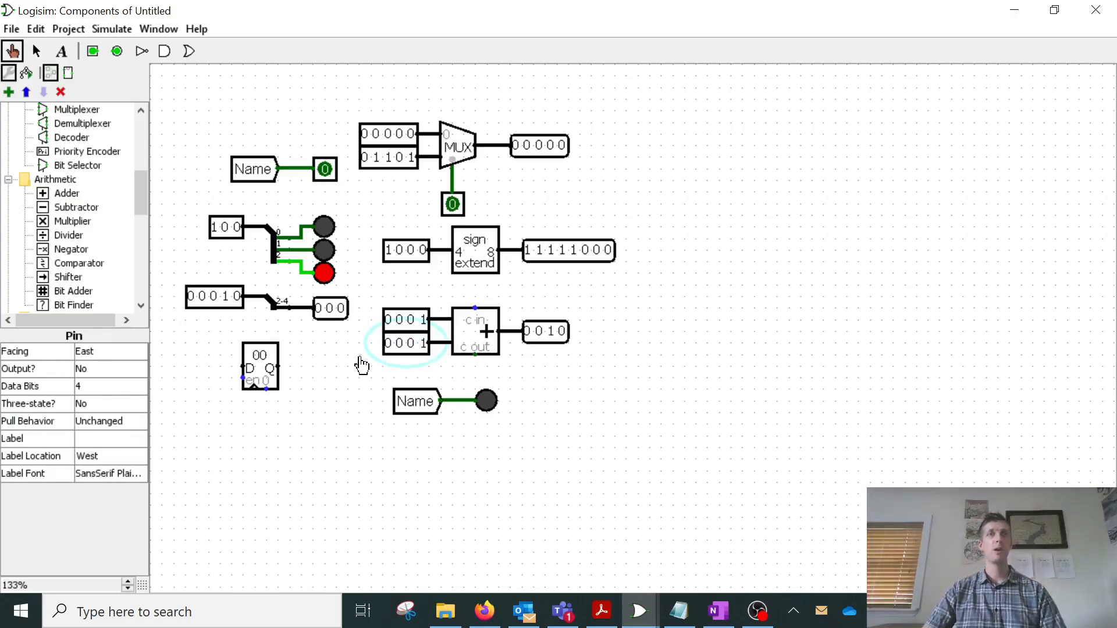
pyautogui.scroll(10, 85, 256)
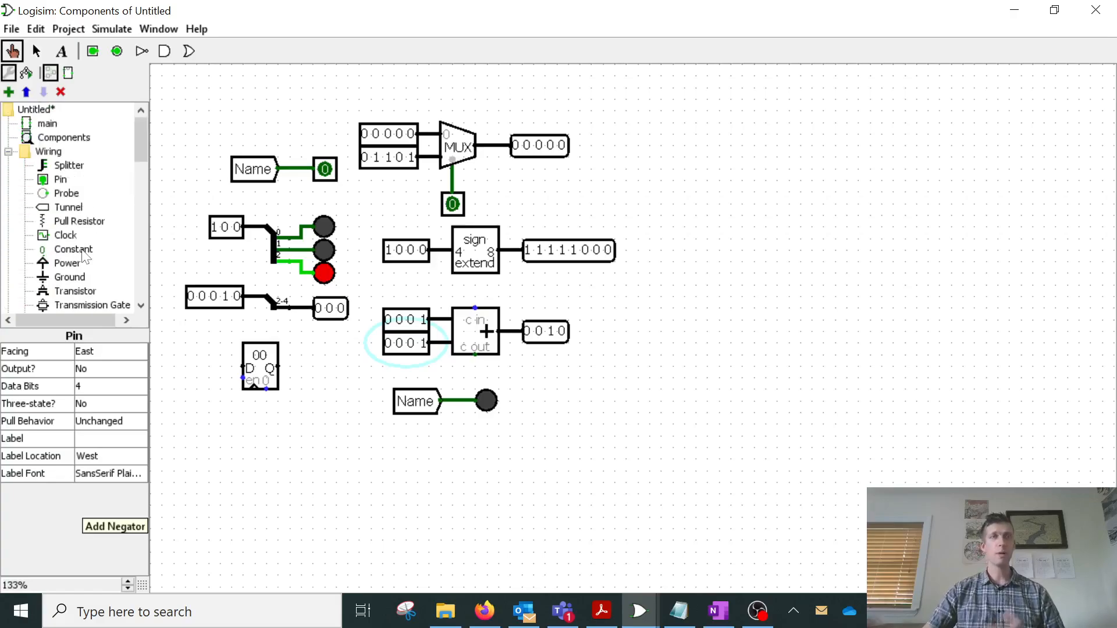